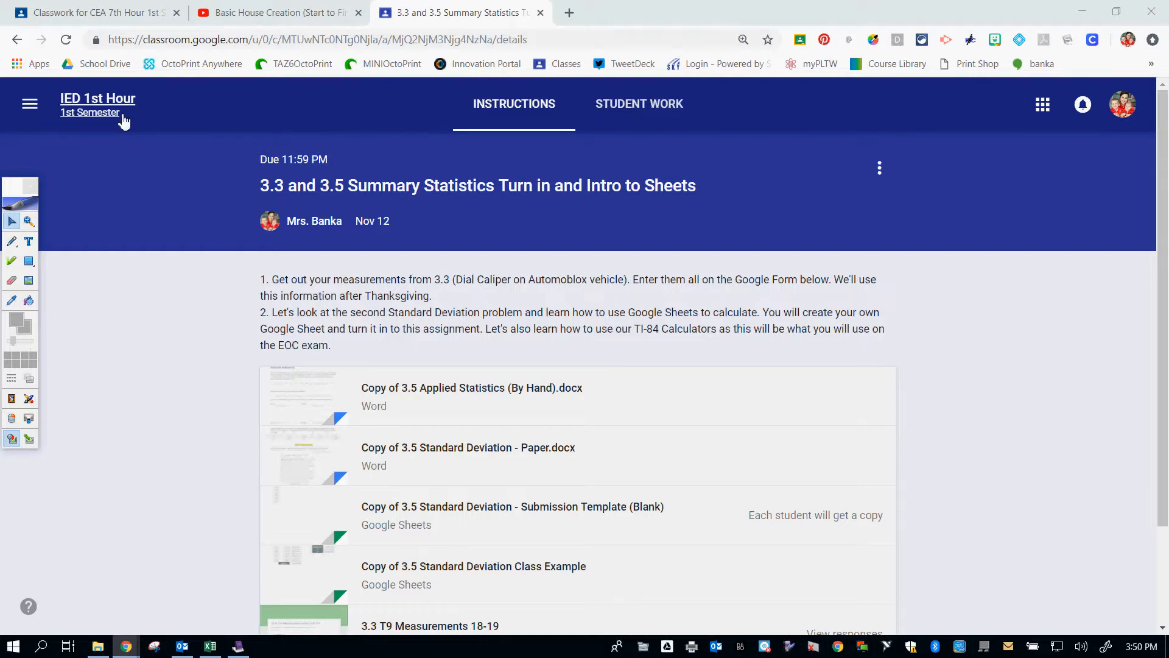
- Open the IED 1st Hour classwork list and expand the 3.3 and 3.5 Summary Statistics Turn in and Intro to Sheets assignment
left_click(30, 105)
left_click(117, 320)
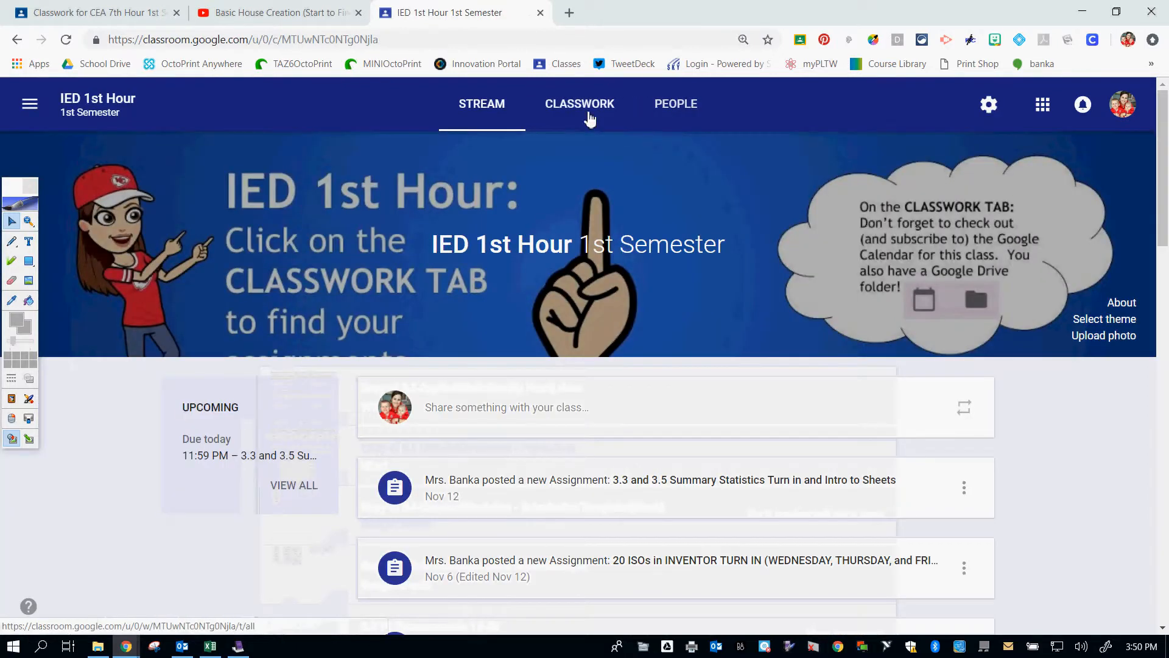
left_click(580, 104)
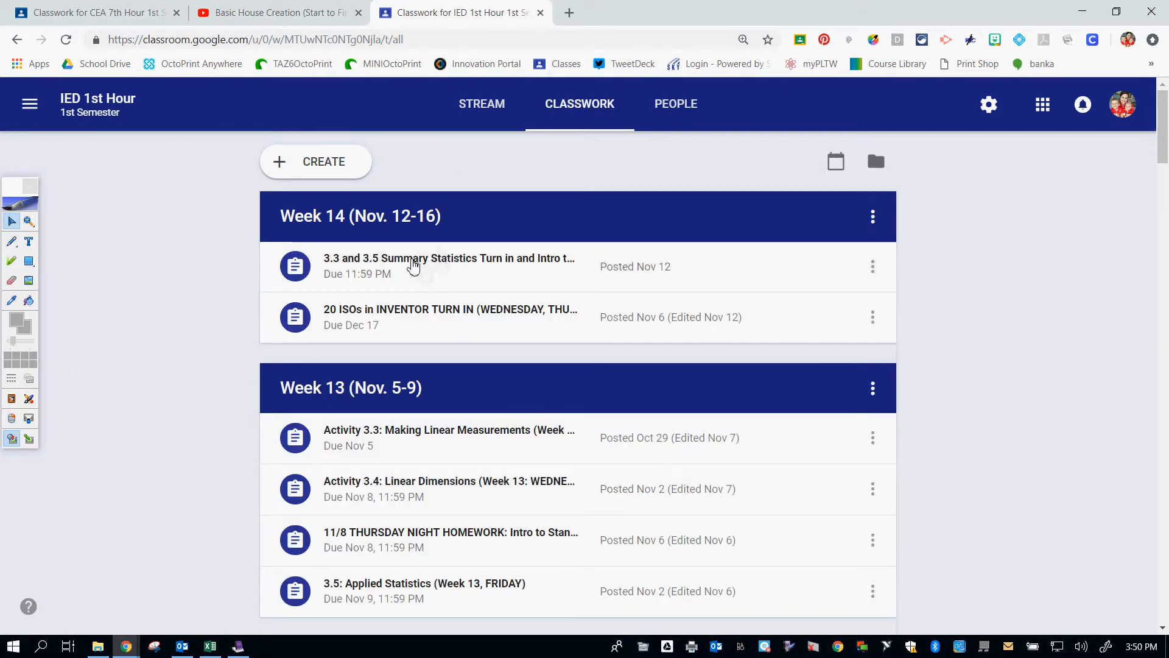
left_click(414, 266)
- Preview the attachment Copy of 3.5 Applied Statistics (By Hand).docx through to its end and close it
scroll(503, 260, "down", 1)
scroll(502, 260, "down", 3)
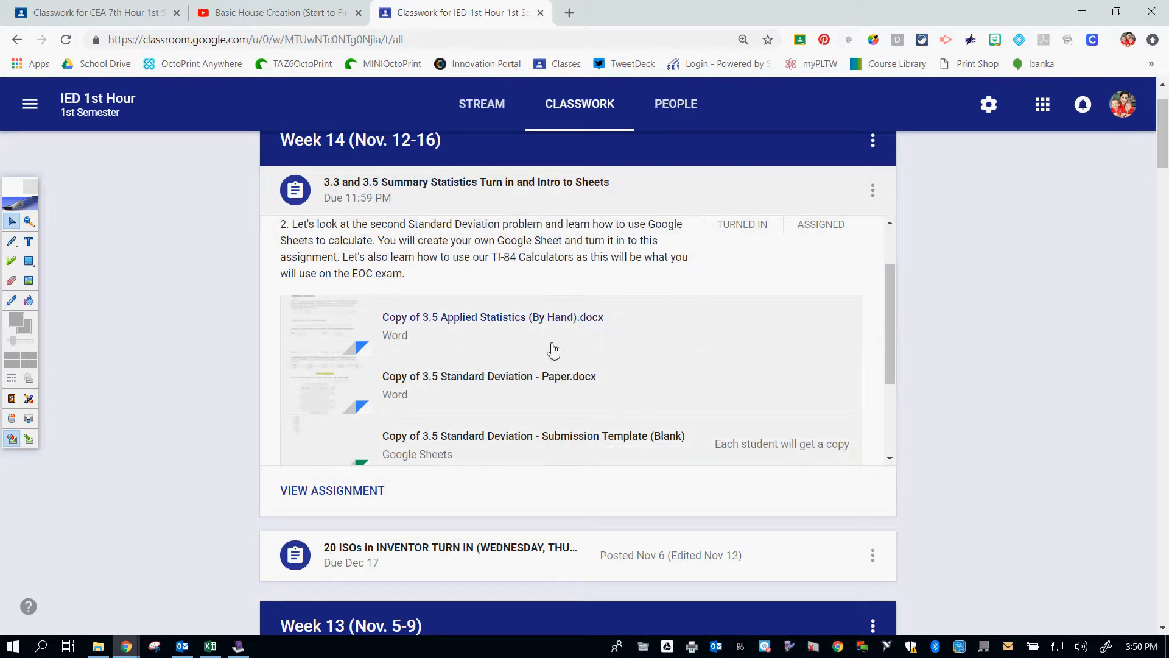
scroll(548, 314, "down", 2)
left_click(499, 261)
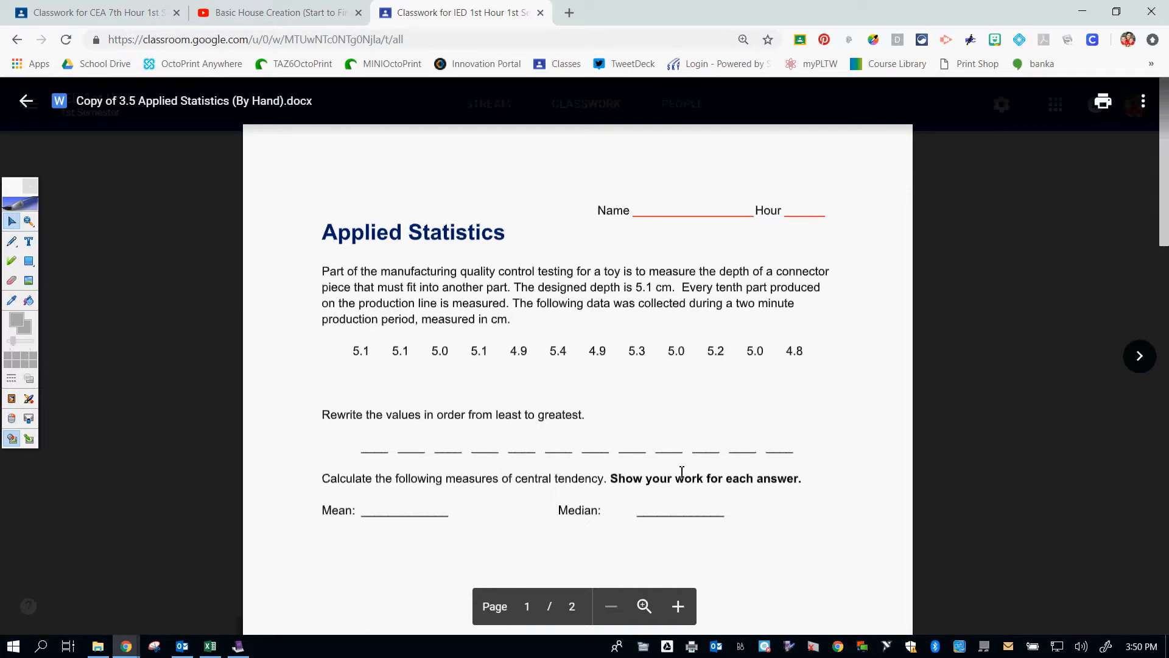
scroll(684, 355, "down", 15)
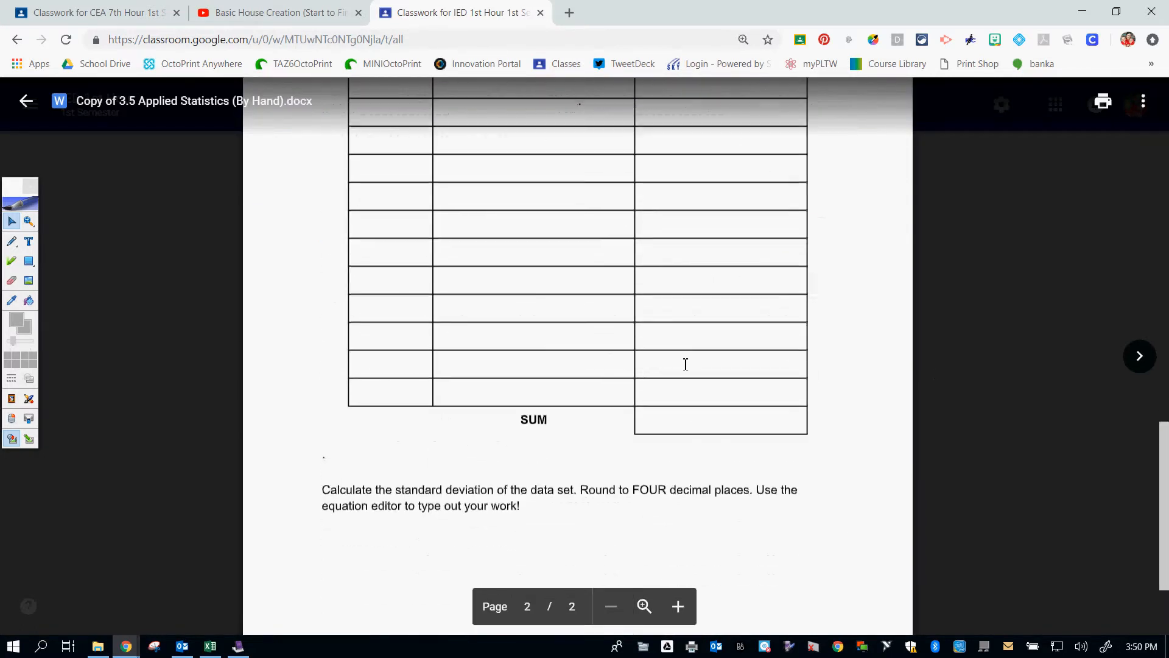
scroll(538, 330, "down", 2)
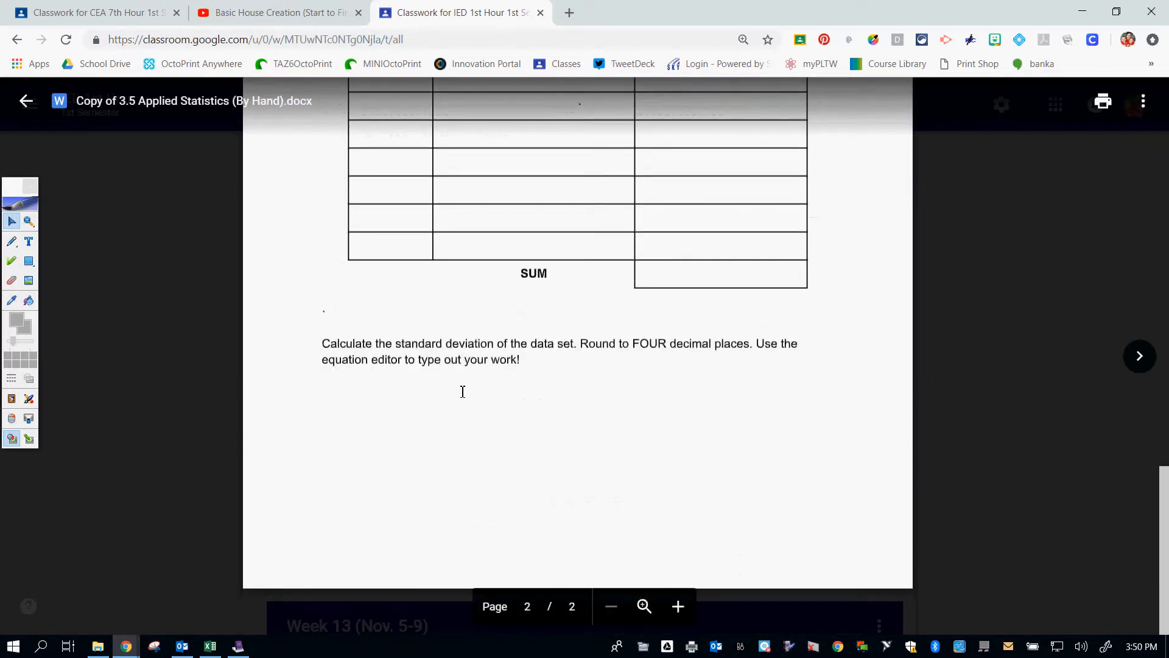
left_click(1026, 267)
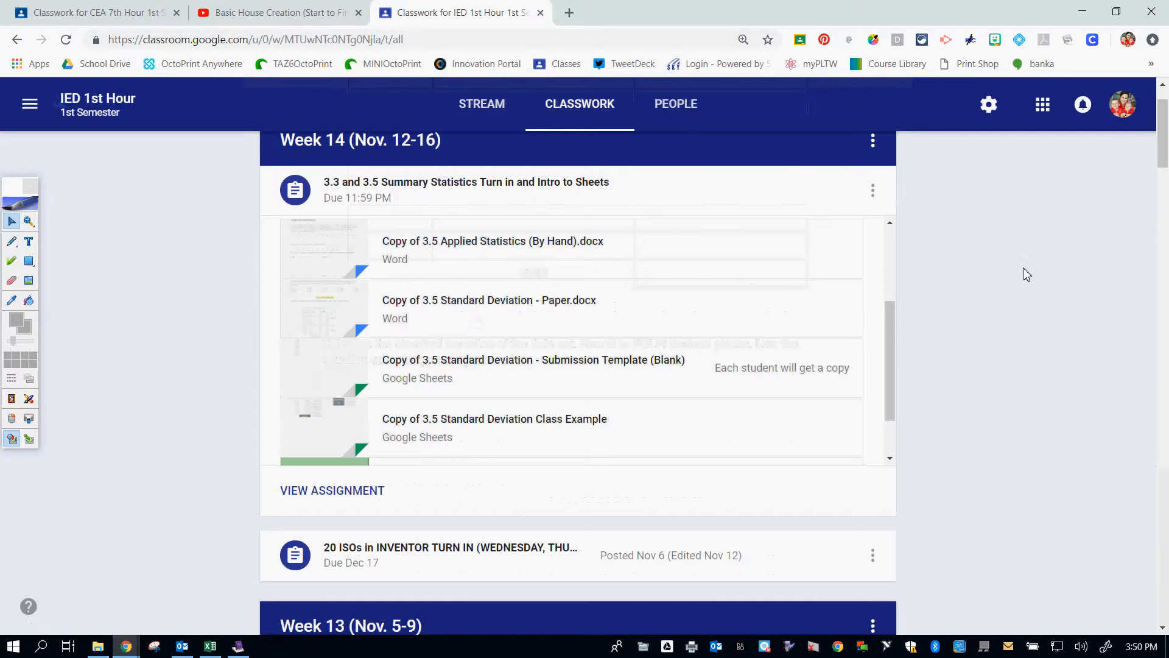
- Look through the attachment Copy of 3.5 Standard Deviation - Paper.docx and close the preview
left_click(449, 323)
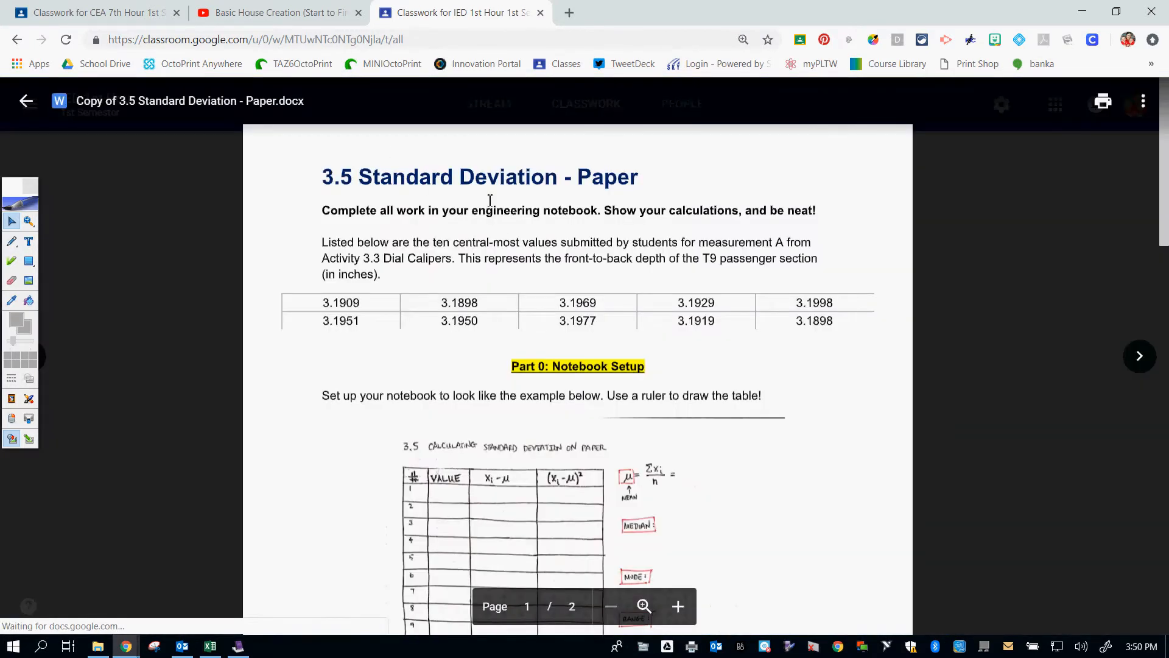
scroll(490, 201, "down", 1)
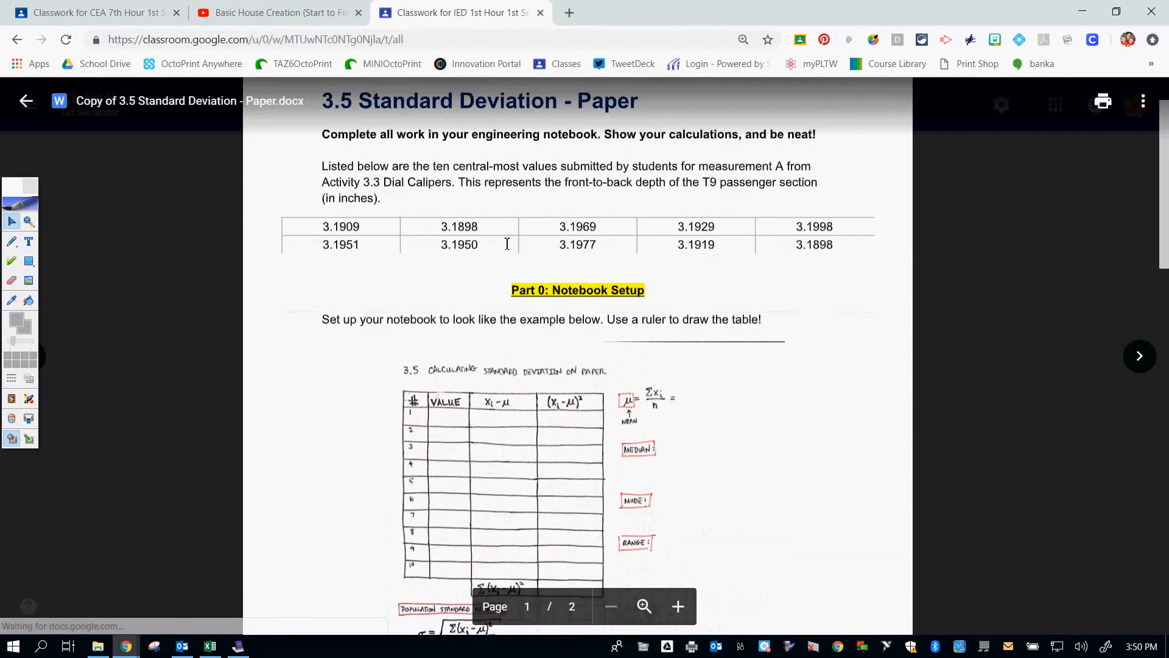
scroll(490, 265, "down", 12)
scroll(498, 226, "up", 12)
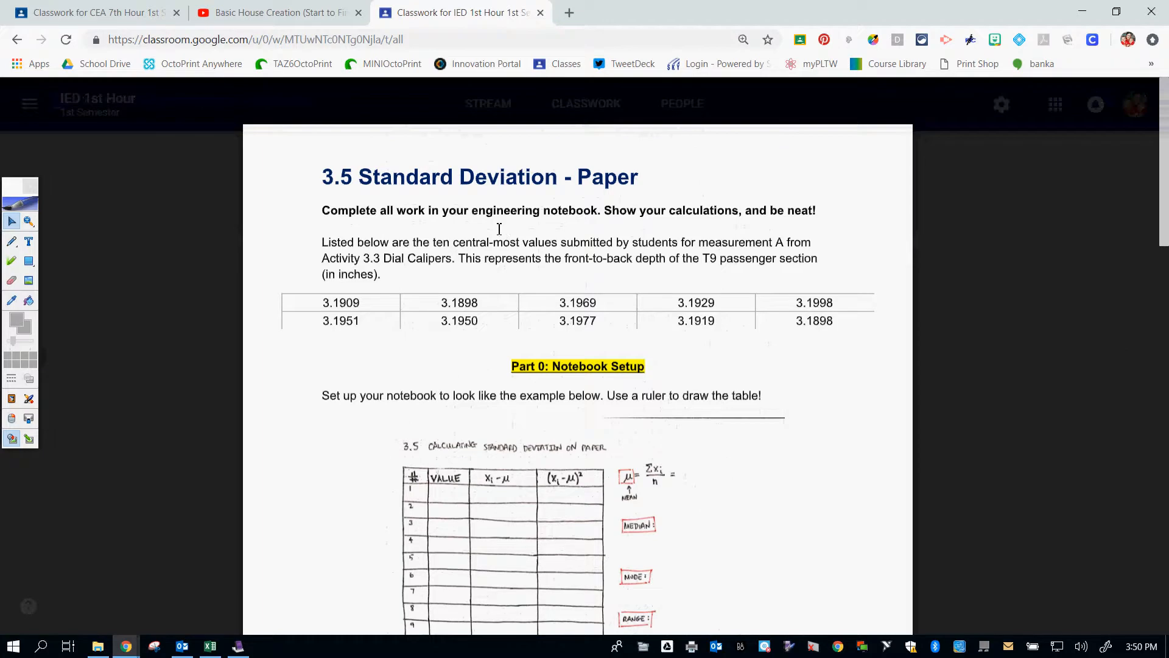
left_click(937, 218)
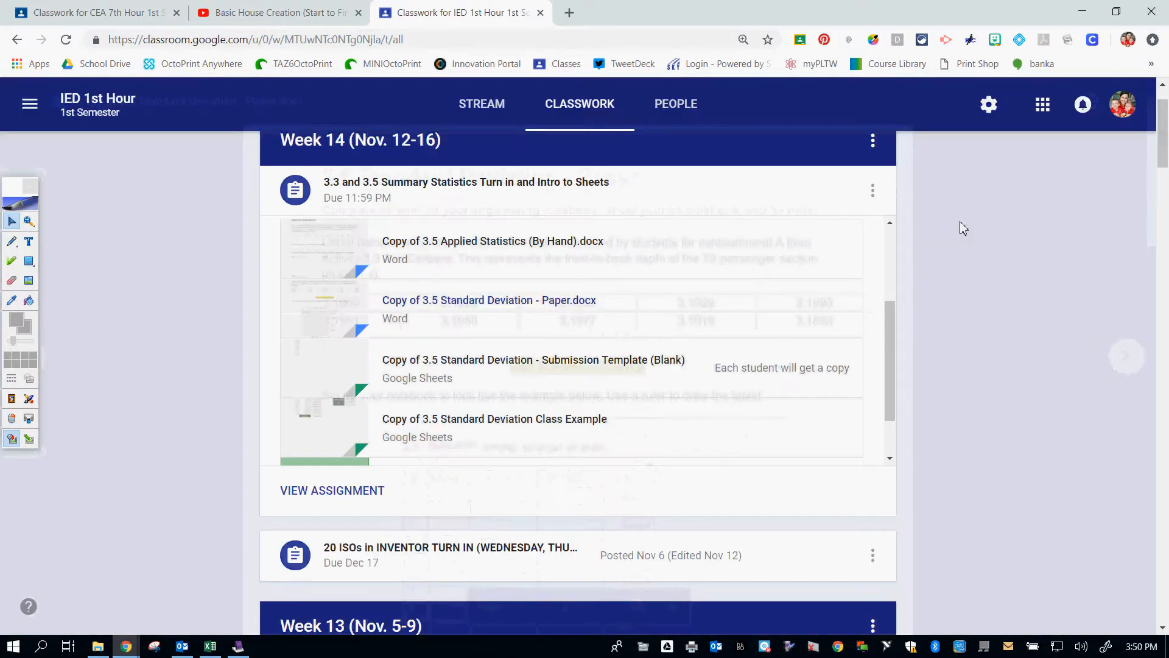
- Open the attached 3.3 T9 Measurements 18-19 form and look over its required fields
scroll(557, 307, "down", 1)
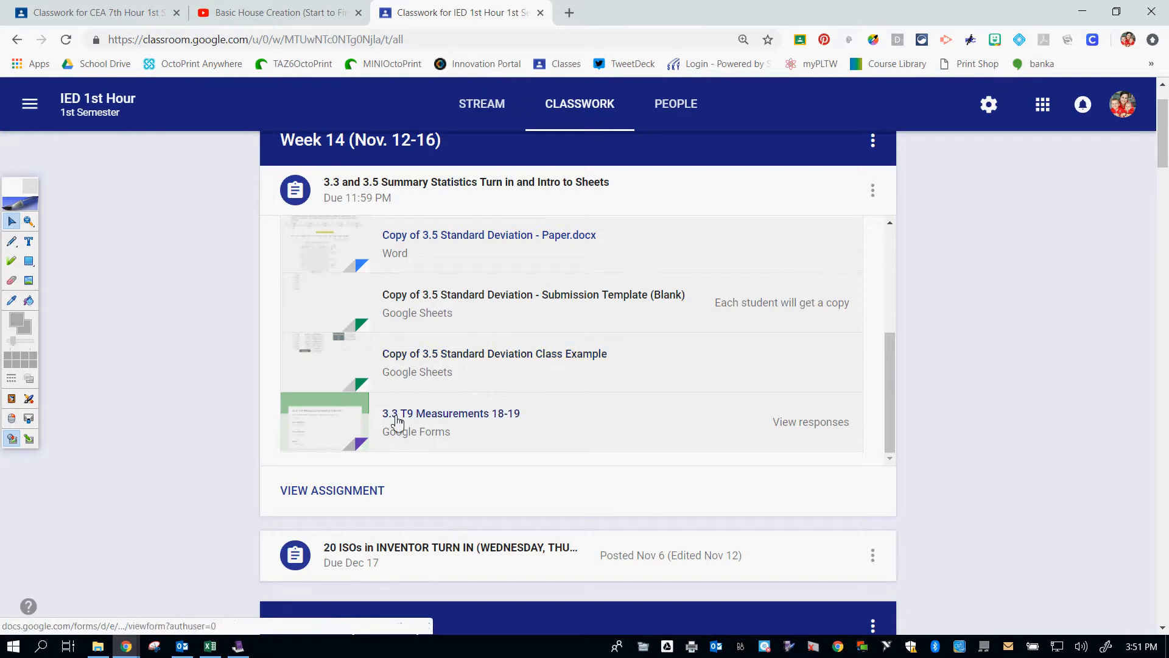
left_click(360, 430)
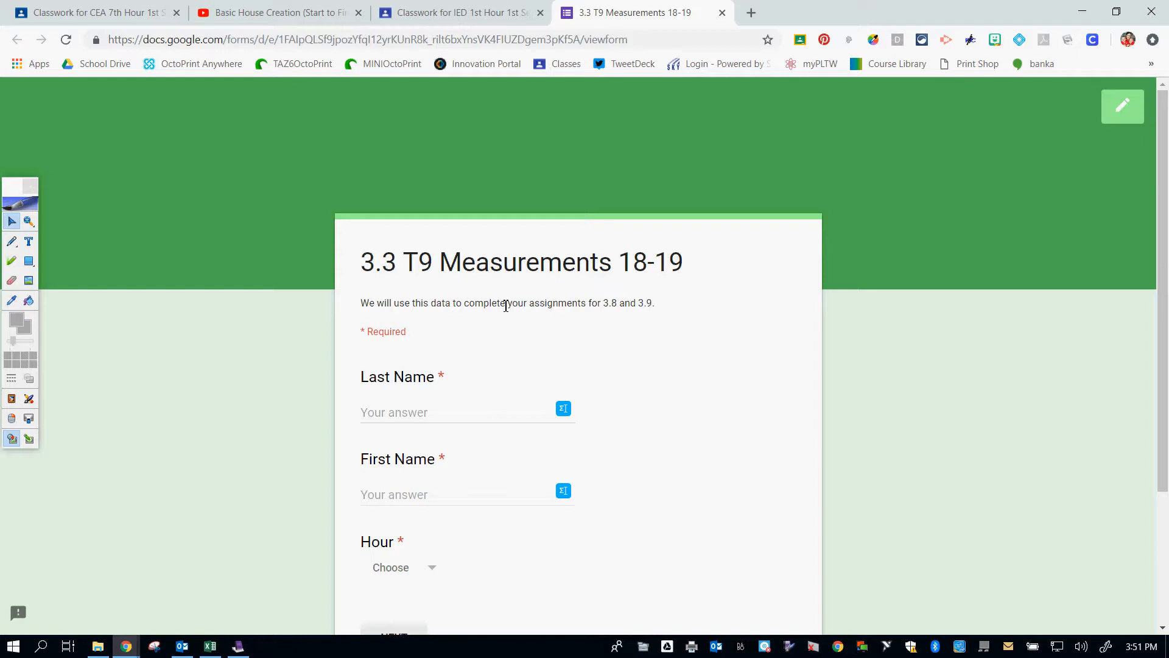
scroll(514, 311, "down", 3)
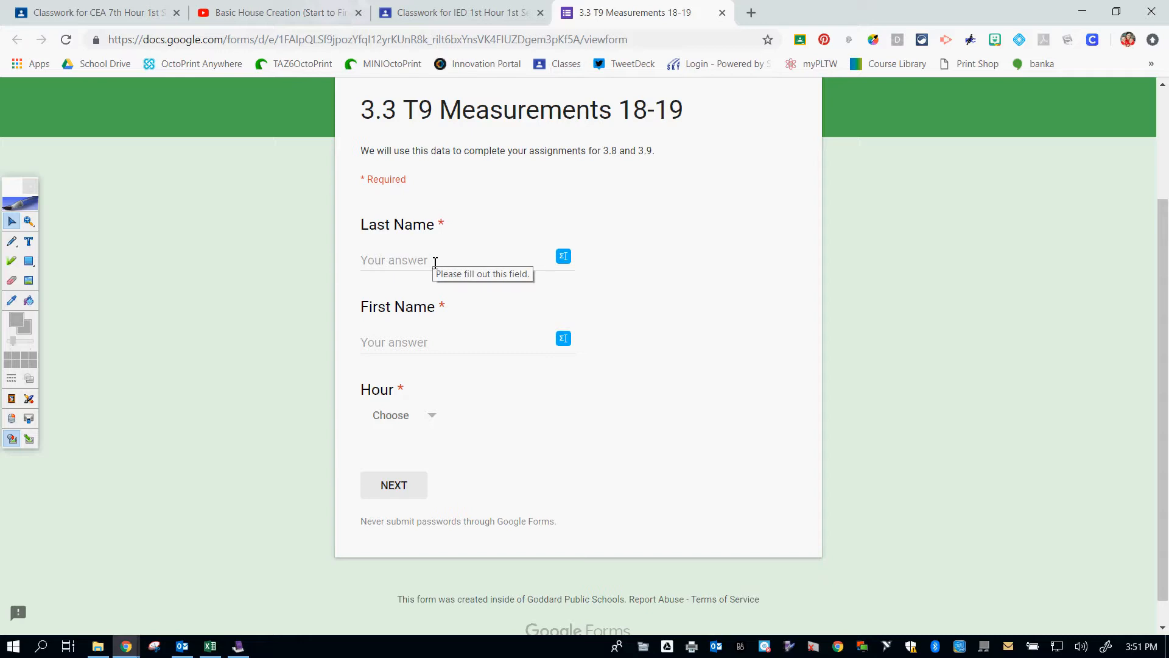
- Return to the classwork list, preview the Standard Deviation - Paper document again, and close it along with the YouTube page
left_click(494, 13)
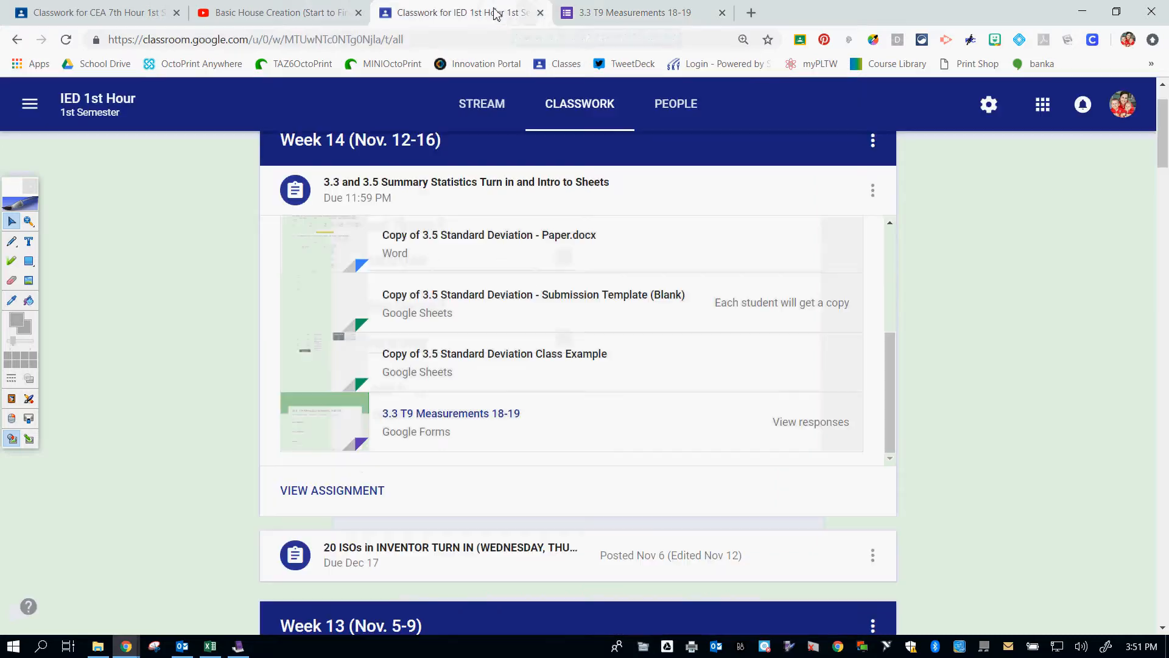
scroll(459, 335, "up", 5)
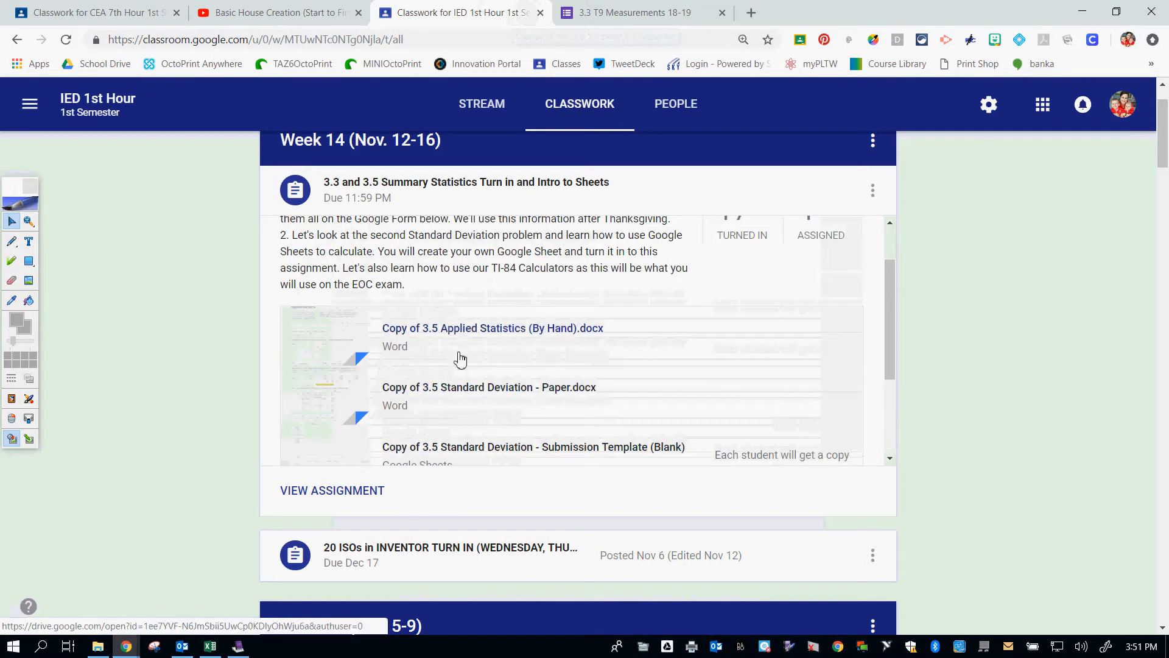
scroll(456, 439, "down", 3)
left_click(413, 303)
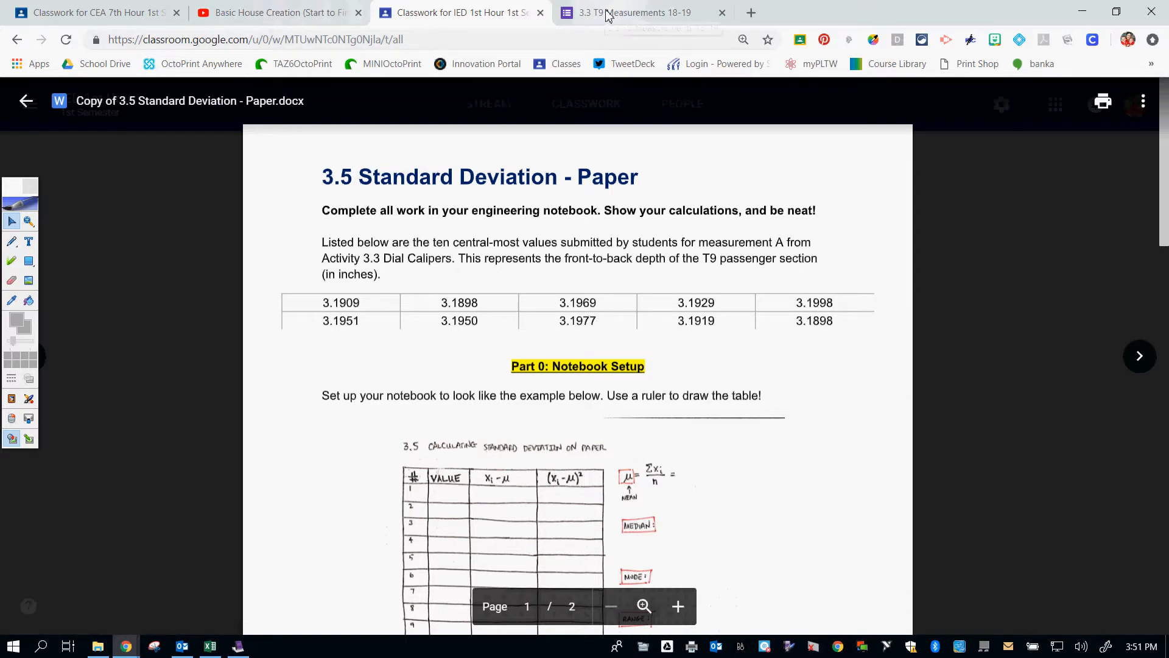
left_click(358, 13)
left_click(173, 236)
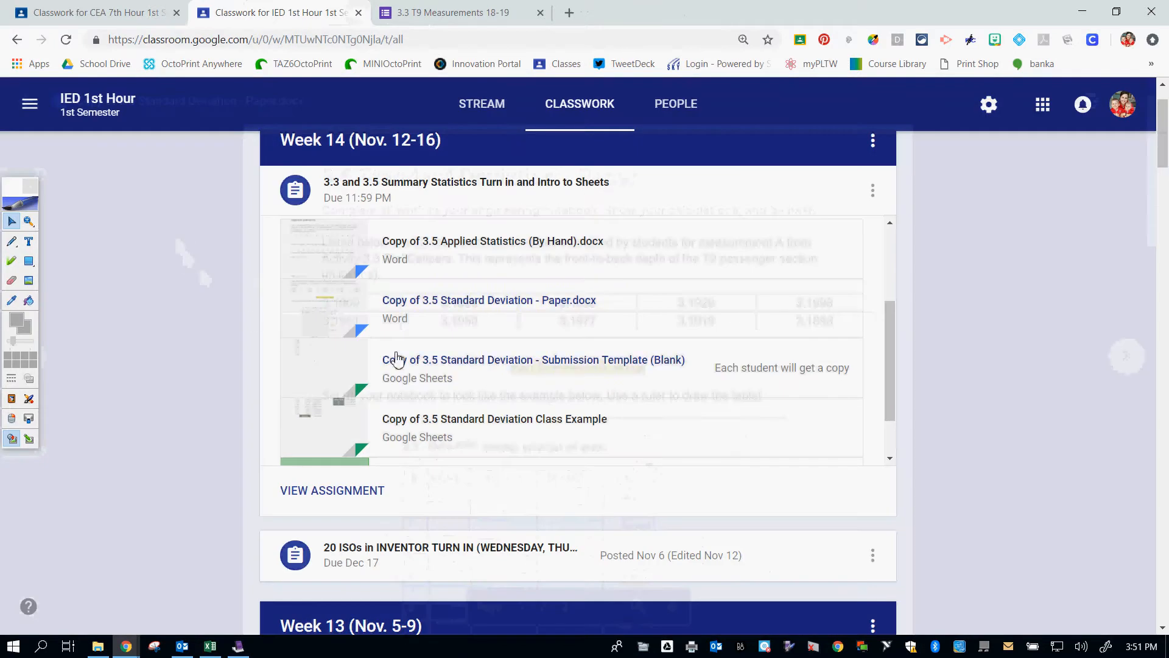
- View the assignment's full instructions and open its attached spreadsheet Copy of 3.5 Standard Deviation Class Example
scroll(481, 358, "down", 1)
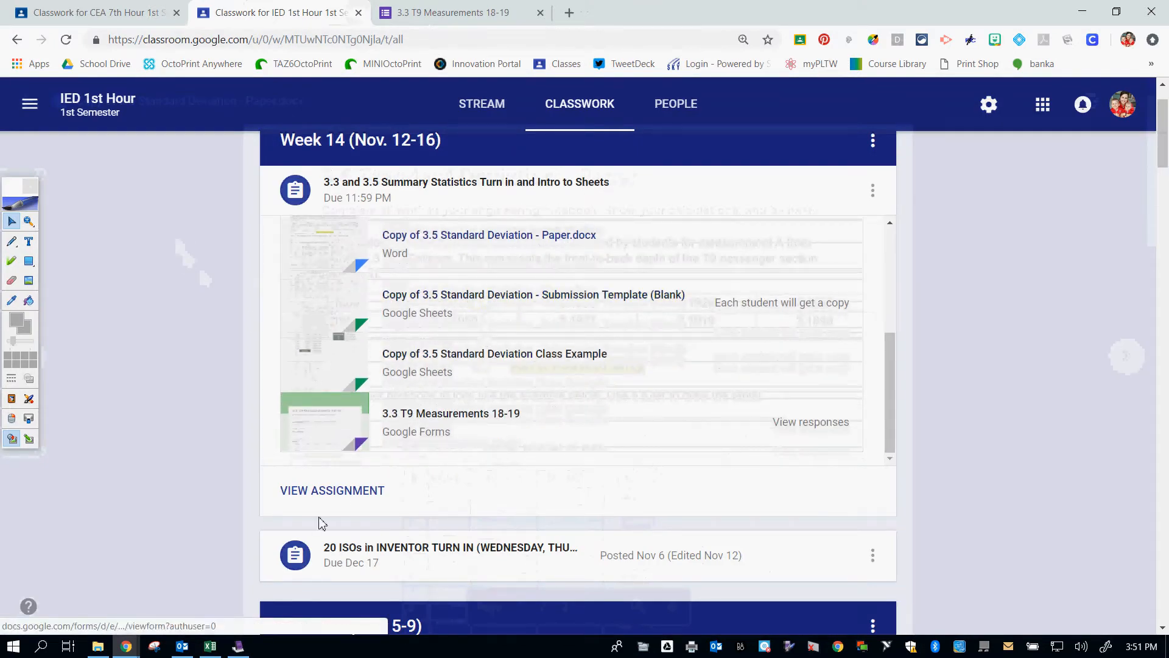
left_click(329, 491)
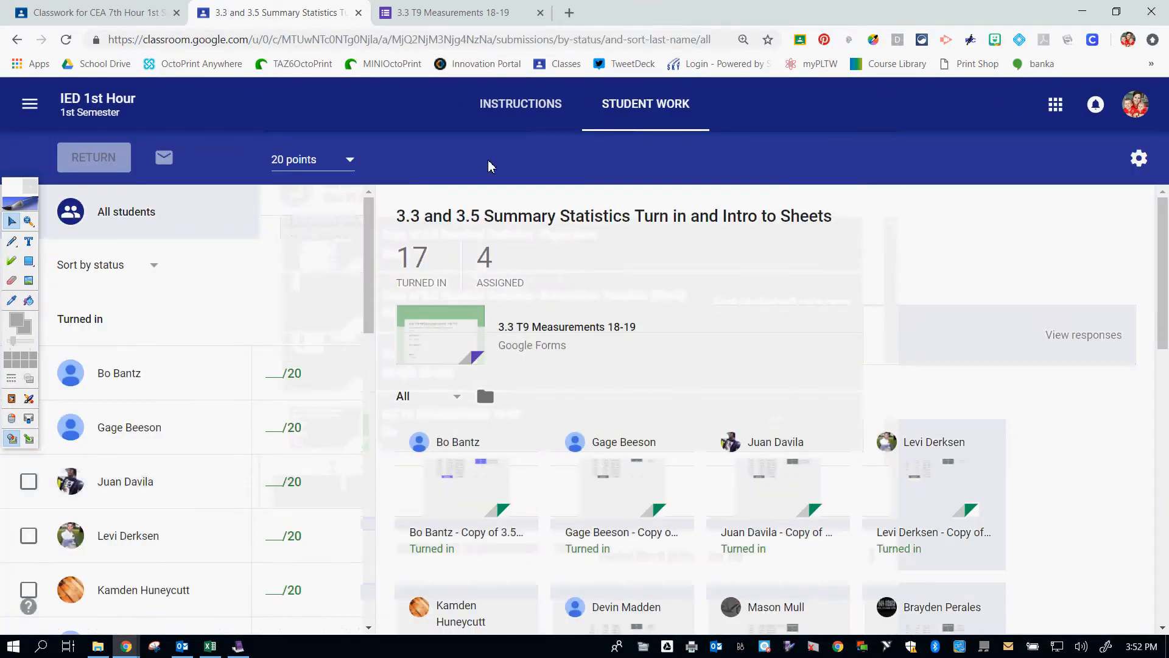
left_click(524, 105)
scroll(274, 449, "down", 2)
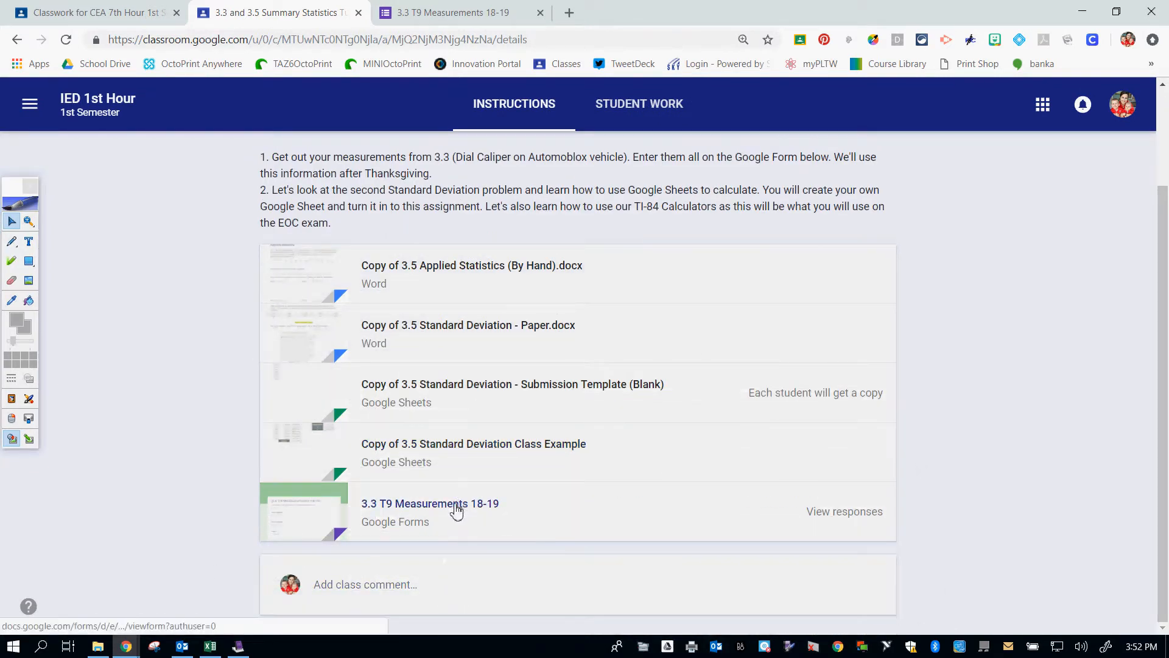
left_click(518, 465)
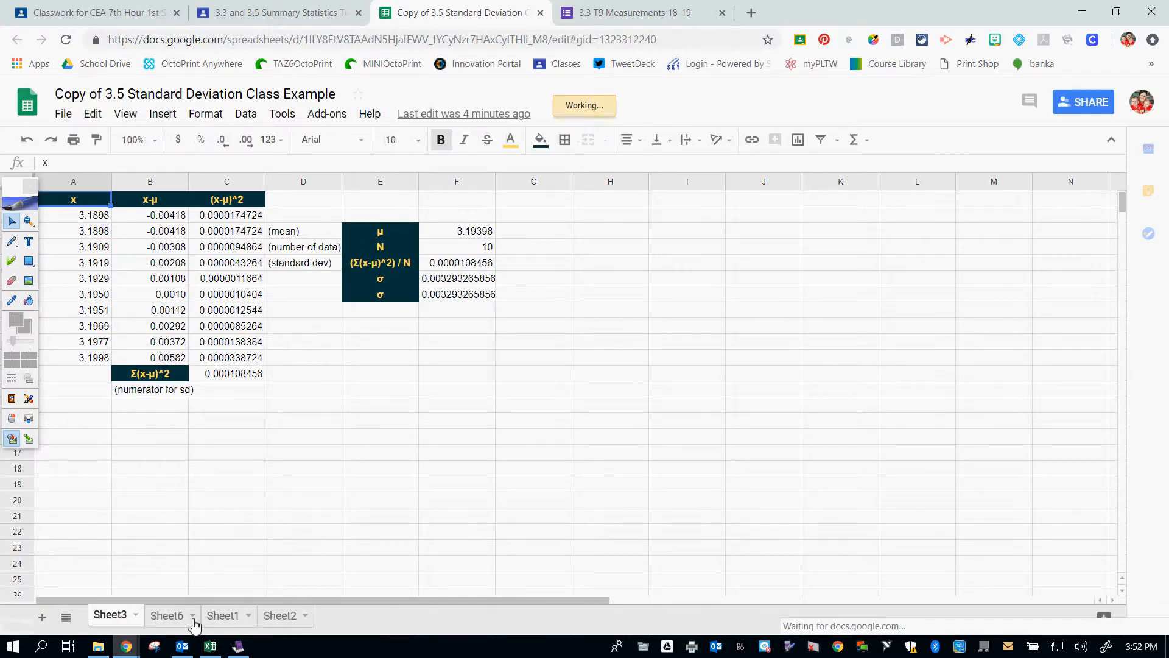
- Add a blank sheet to the class example spreadsheet and return to Sheet3
left_click(43, 618)
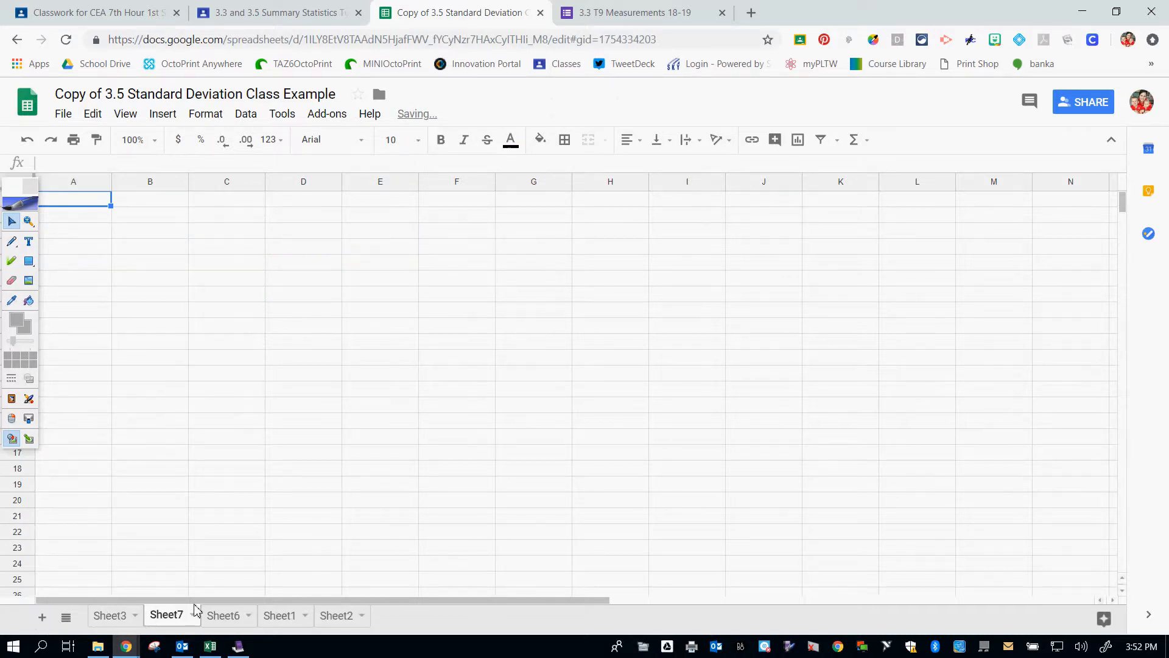
left_click(118, 615)
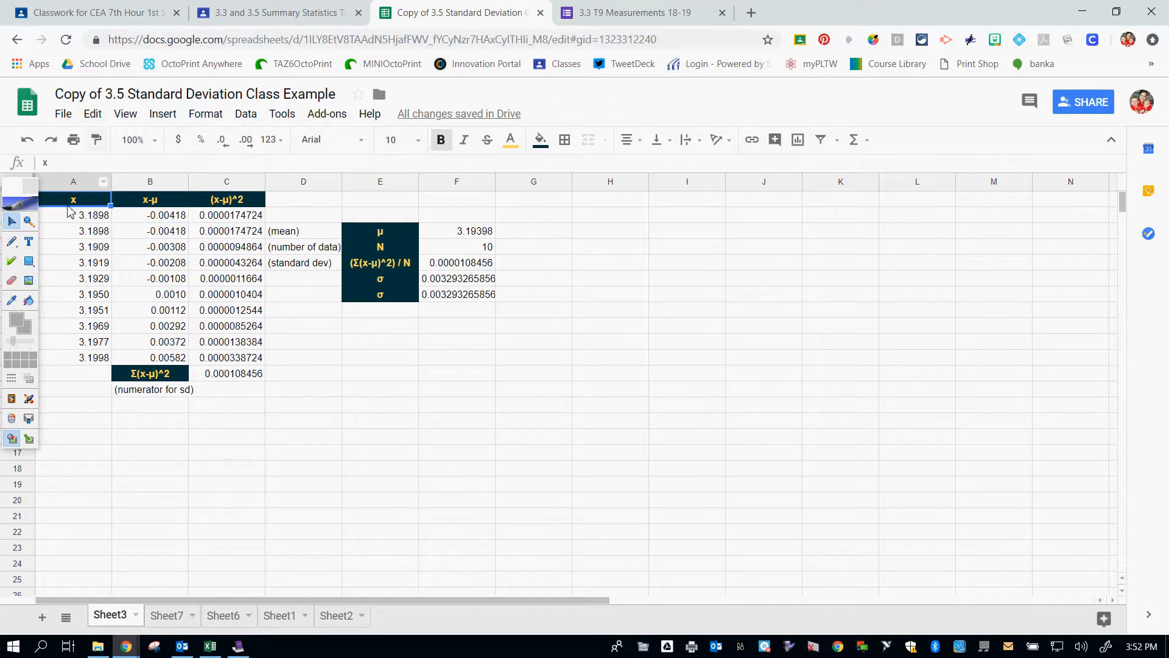
left_click(347, 441)
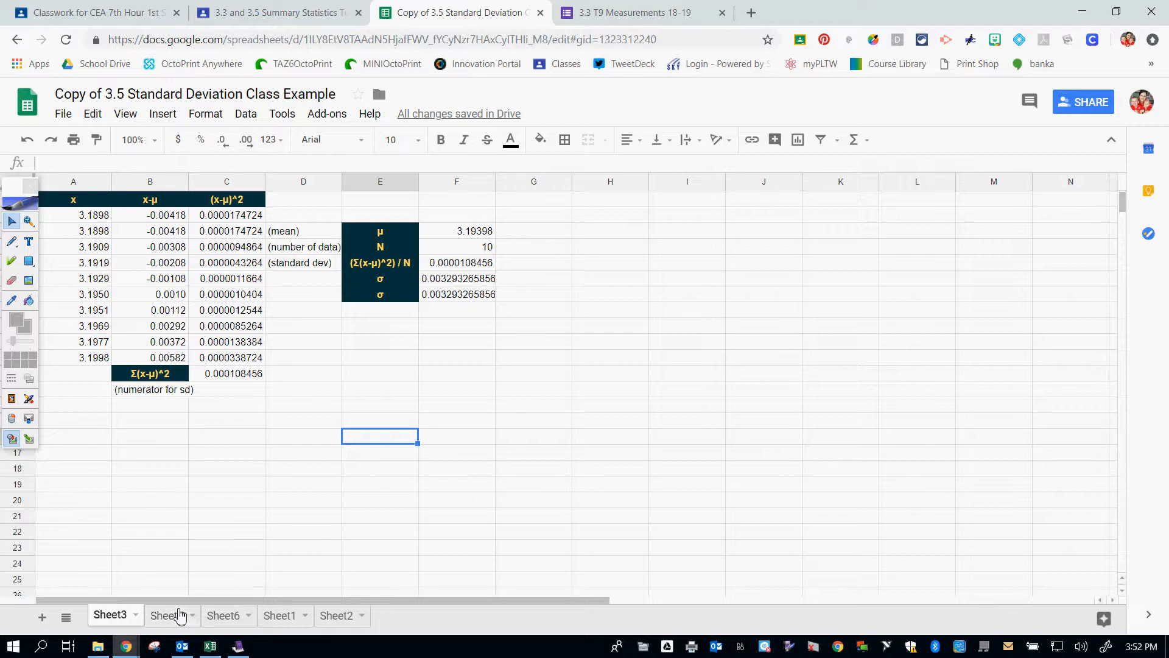
- Dismiss the floating drawing toolbar that covers the sheet's row numbers
left_click(88, 206)
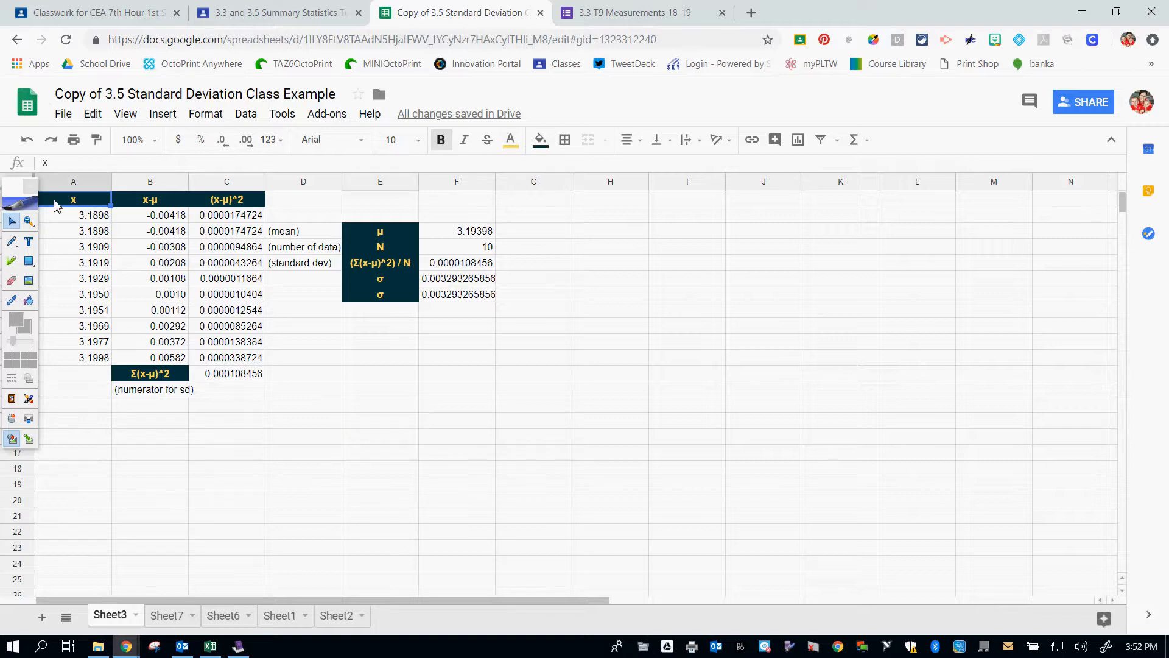
left_click(29, 186)
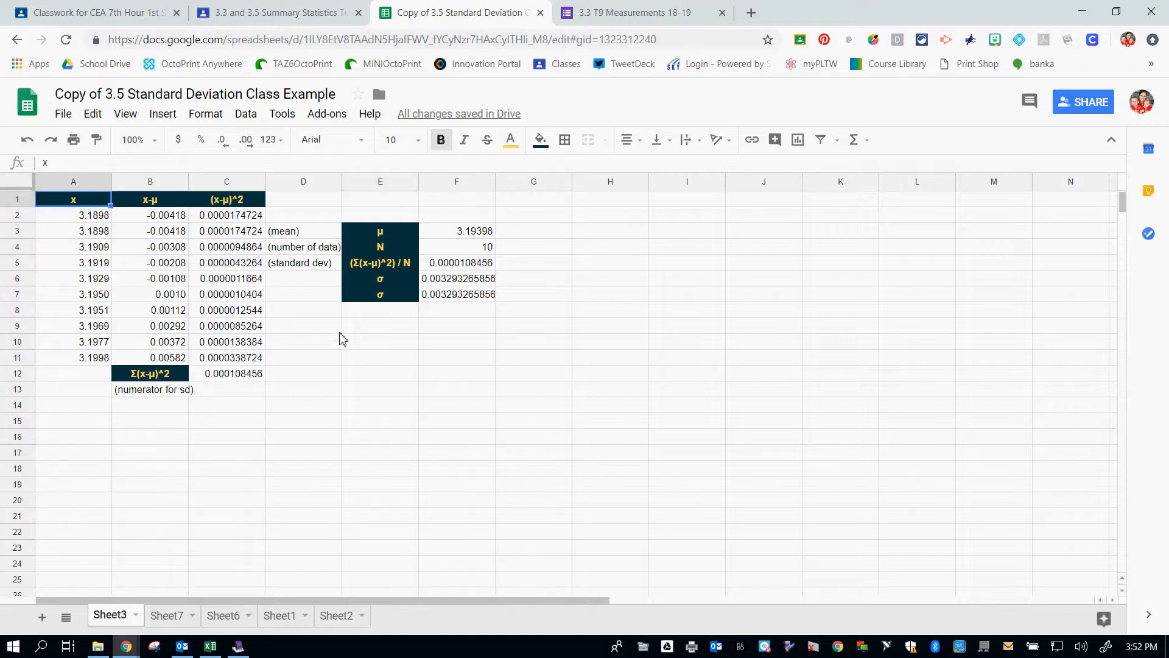
left_click(317, 419)
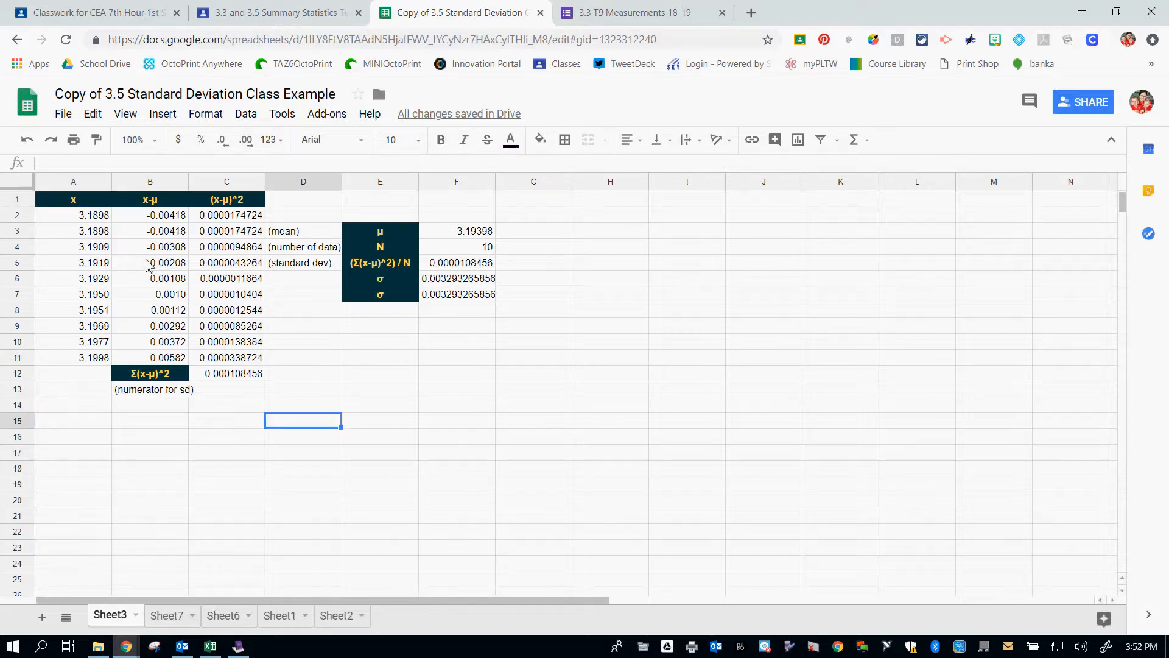
- Copy the column headings x, x-μ and (x-μ)^2 from A1:C1 of Sheet3 into row 1 of Sheet7, starting at A1
left_click(79, 198)
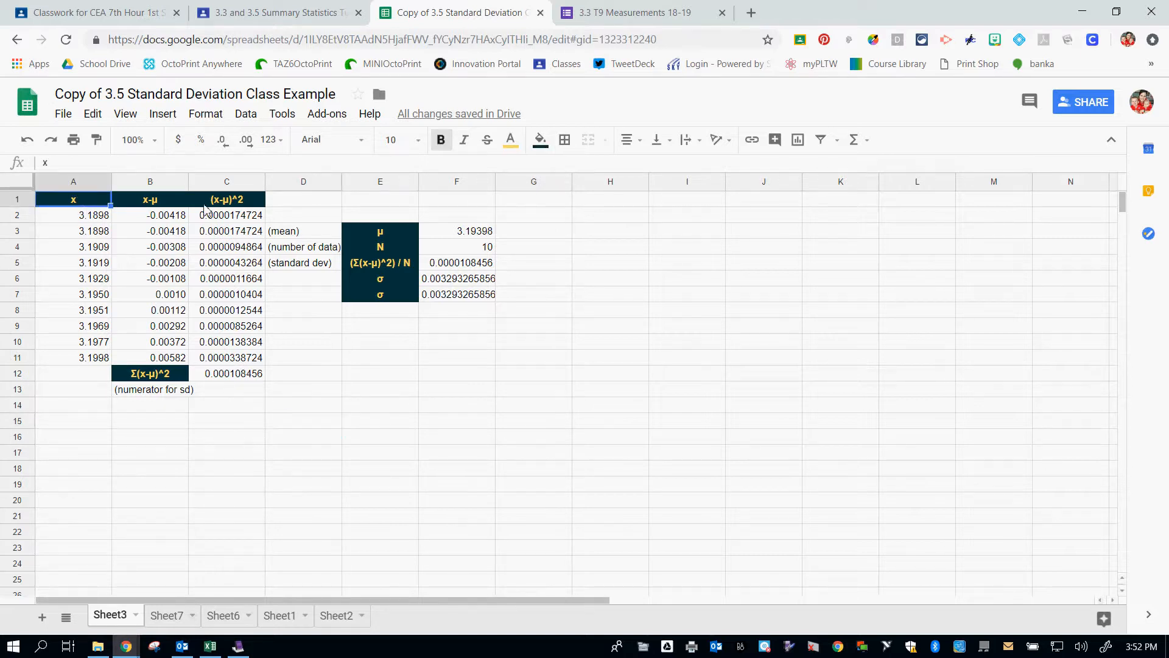
left_click(226, 205, "shift")
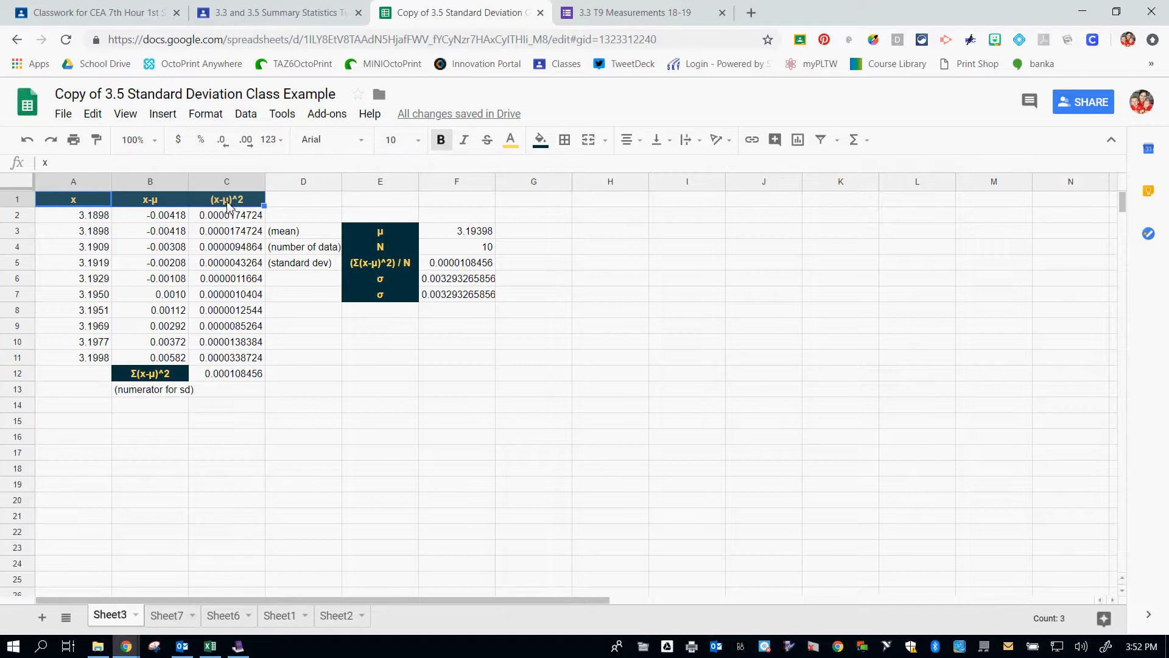
key("ctrl+c")
left_click(175, 615)
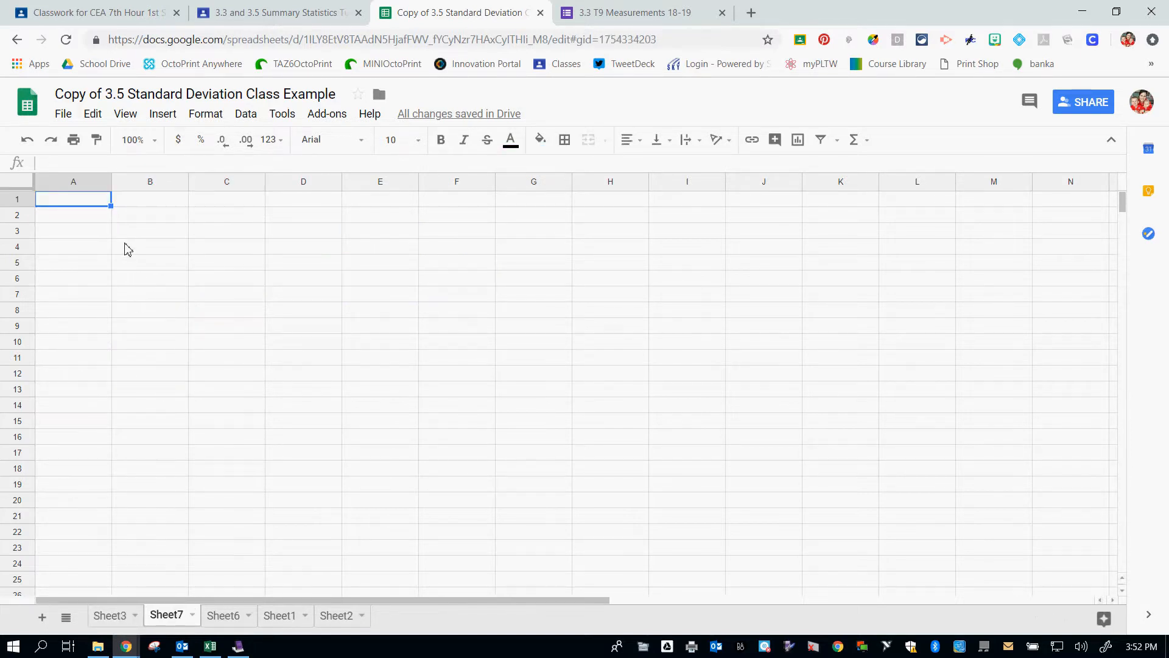
key("ctrl+v")
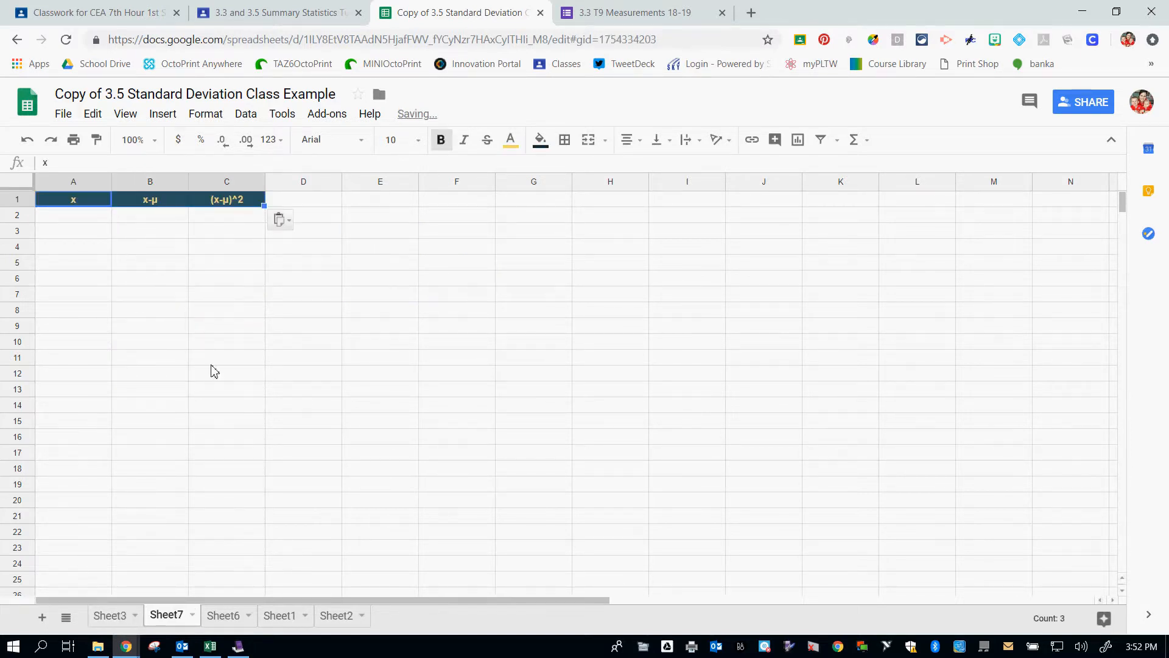
left_click(294, 313)
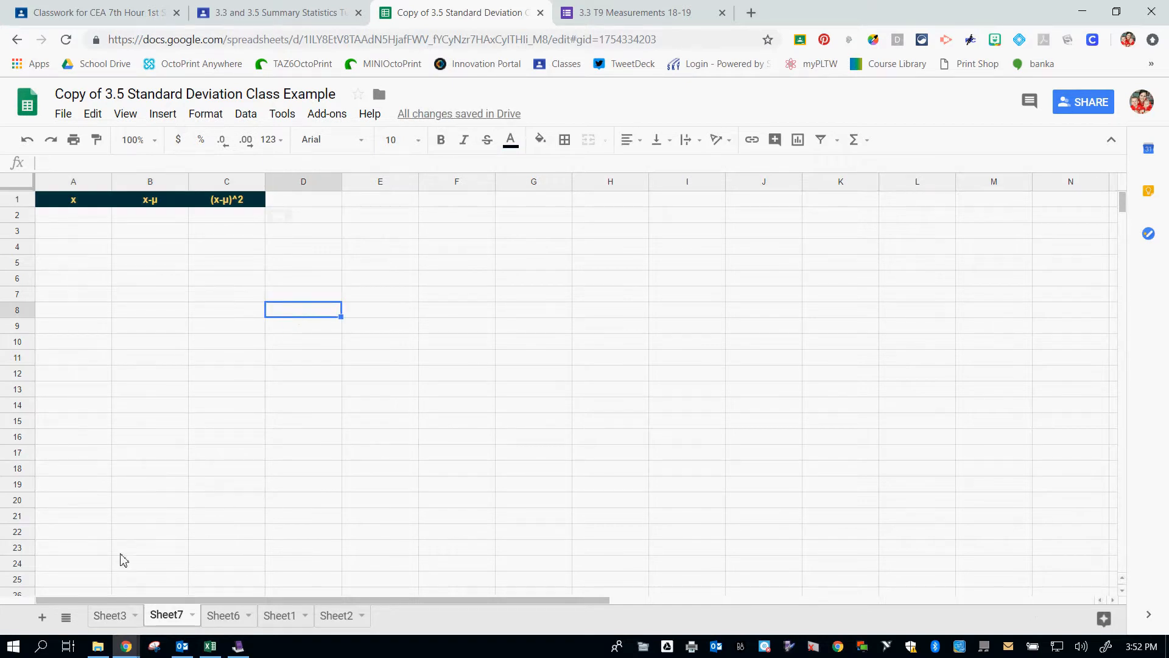
- Copy the summary labels μ, N, (Σ(x-μ)^2) / N, σ and σ from E3:E7 of Sheet3 to Sheet7, starting at E3
left_click(119, 623)
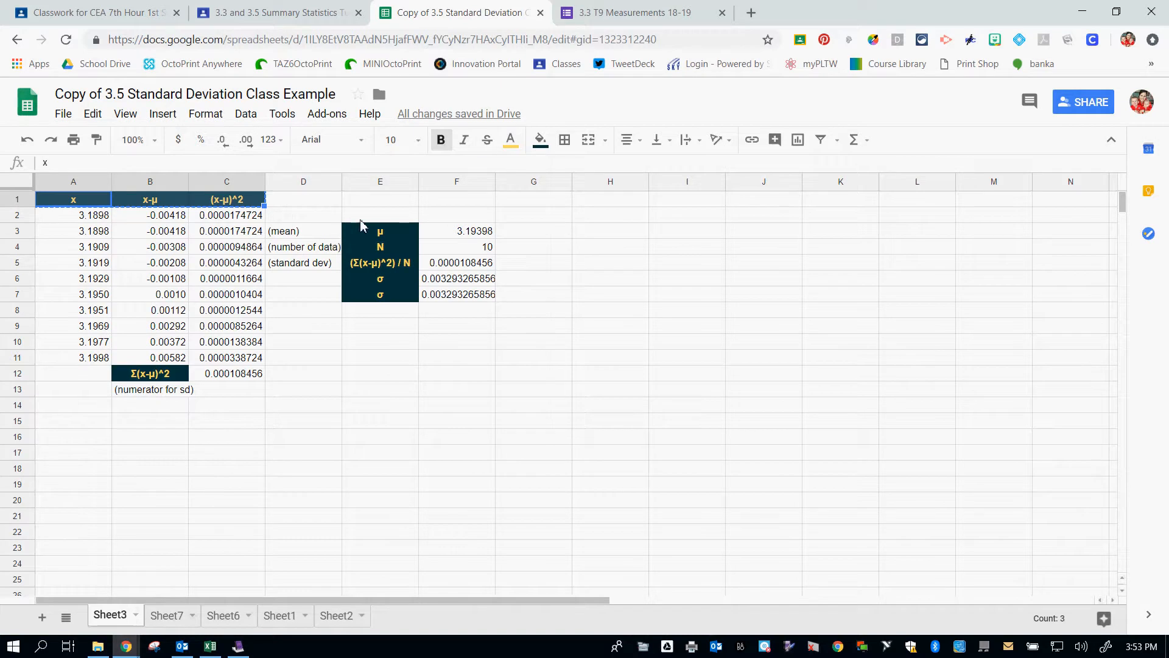
left_click_drag(380, 235, 399, 300)
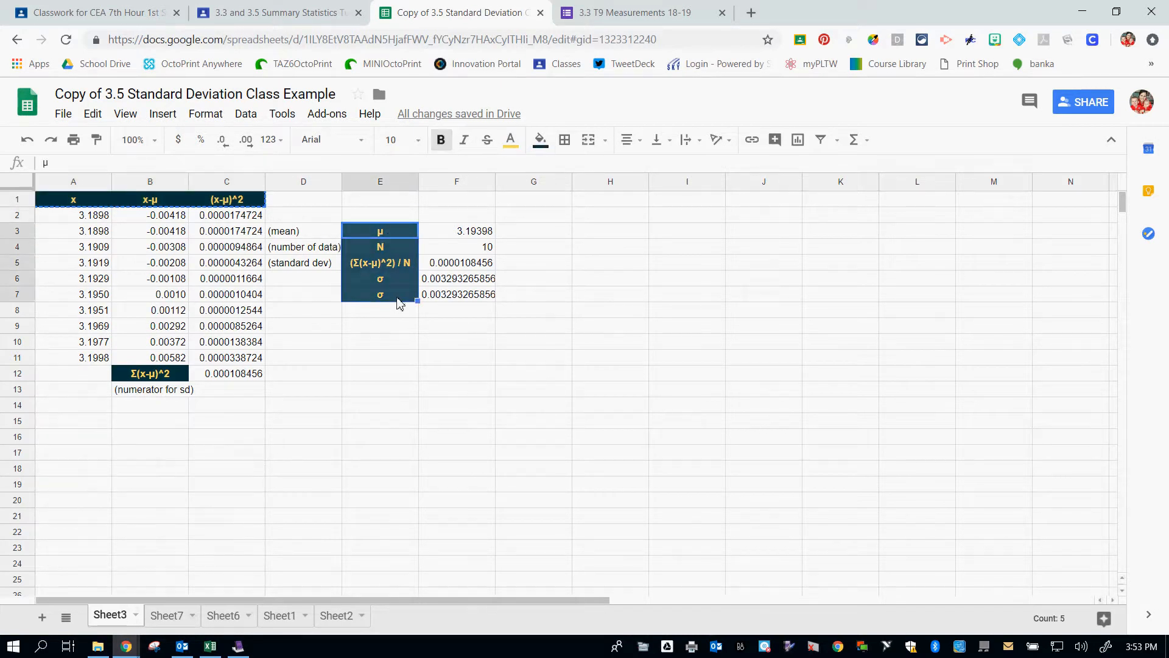
key("ctrl+c")
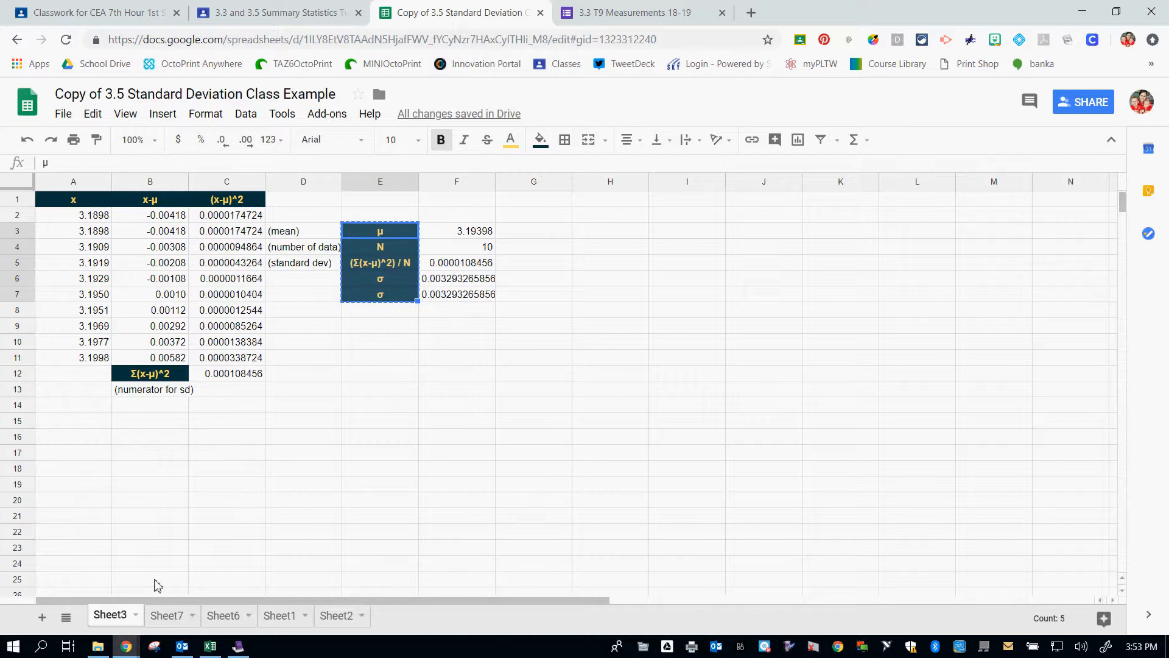
left_click(164, 615)
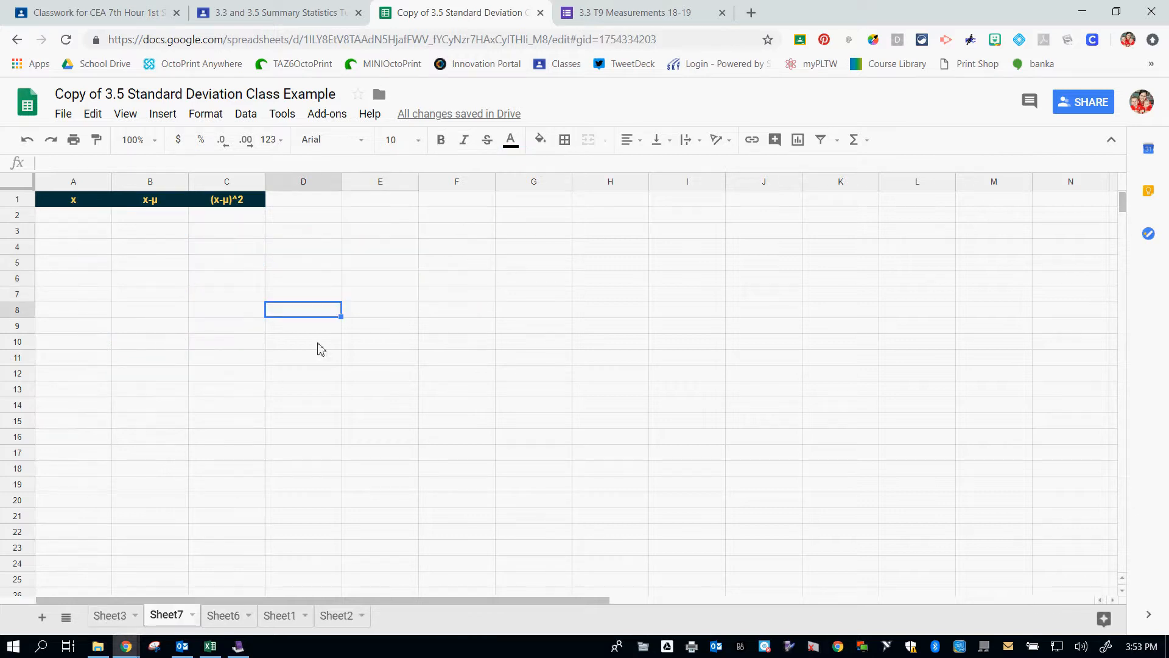
left_click(373, 238)
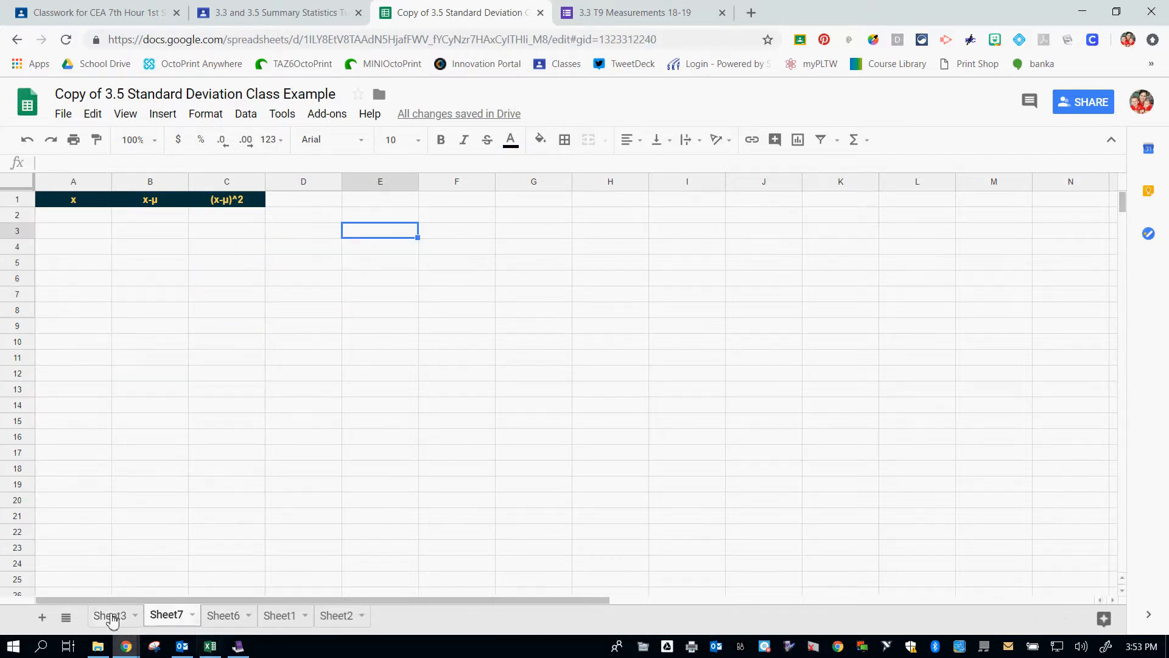
left_click(112, 614)
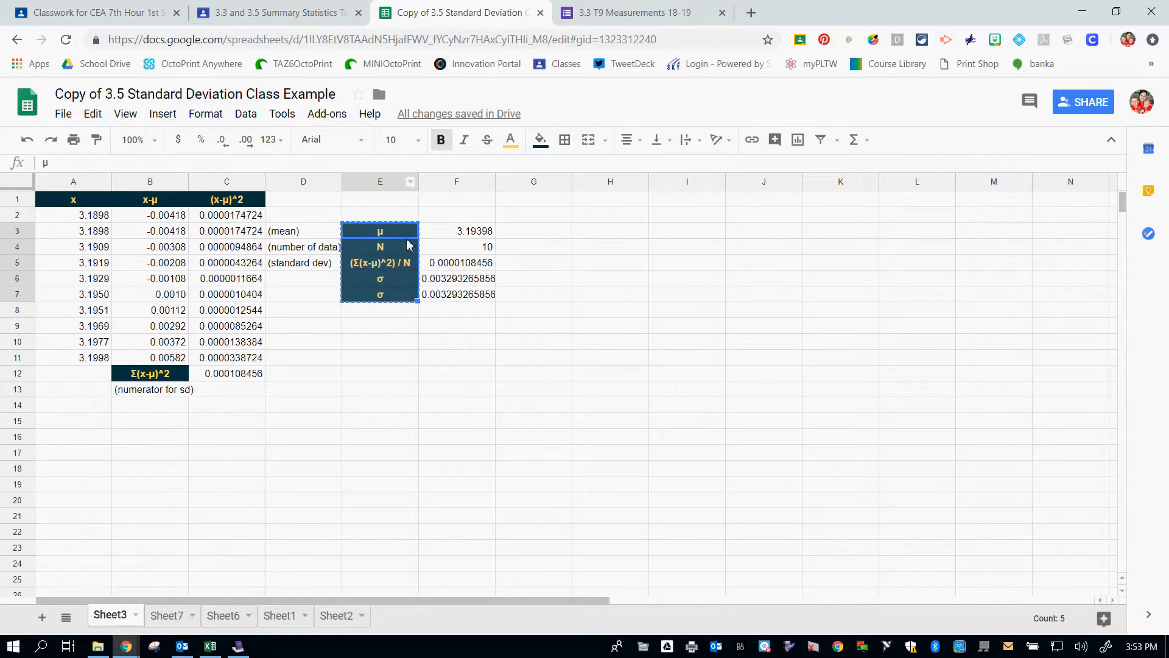
left_click(174, 616)
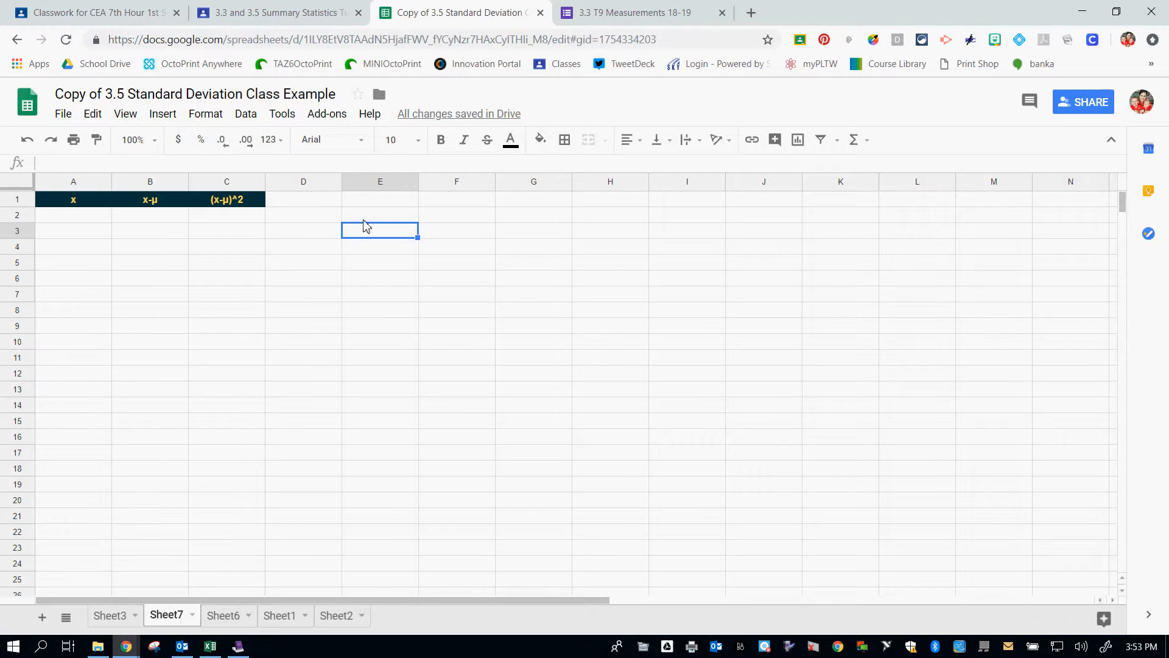
key("ctrl+v")
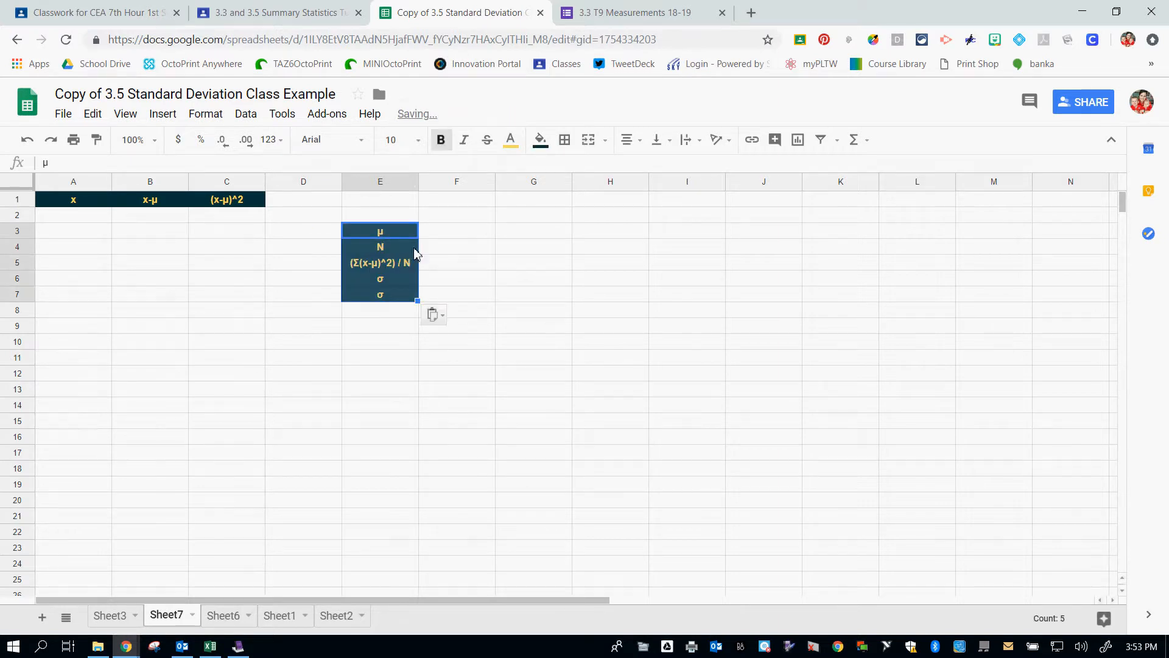
left_click(470, 240)
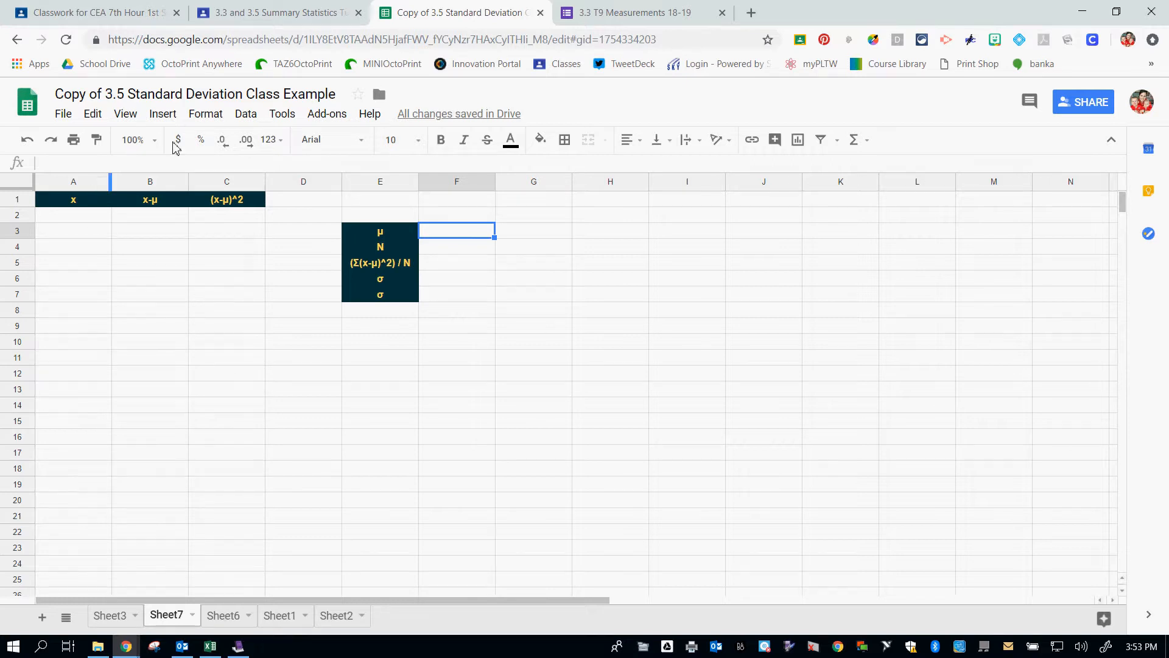
- Place the Classroom assignment window side by side with the spreadsheet and open its attachment Copy of 3.5 Standard Deviation - Paper.docx enlarged to show the data values
left_click_drag(313, 13, 1168, 139)
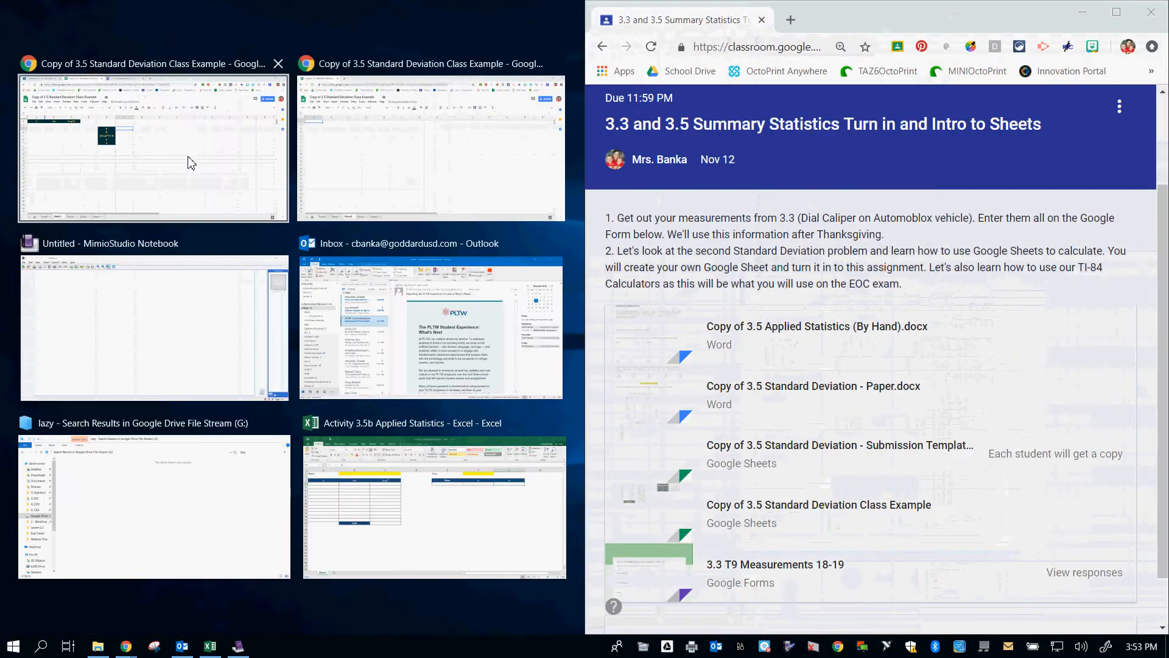
left_click(203, 133)
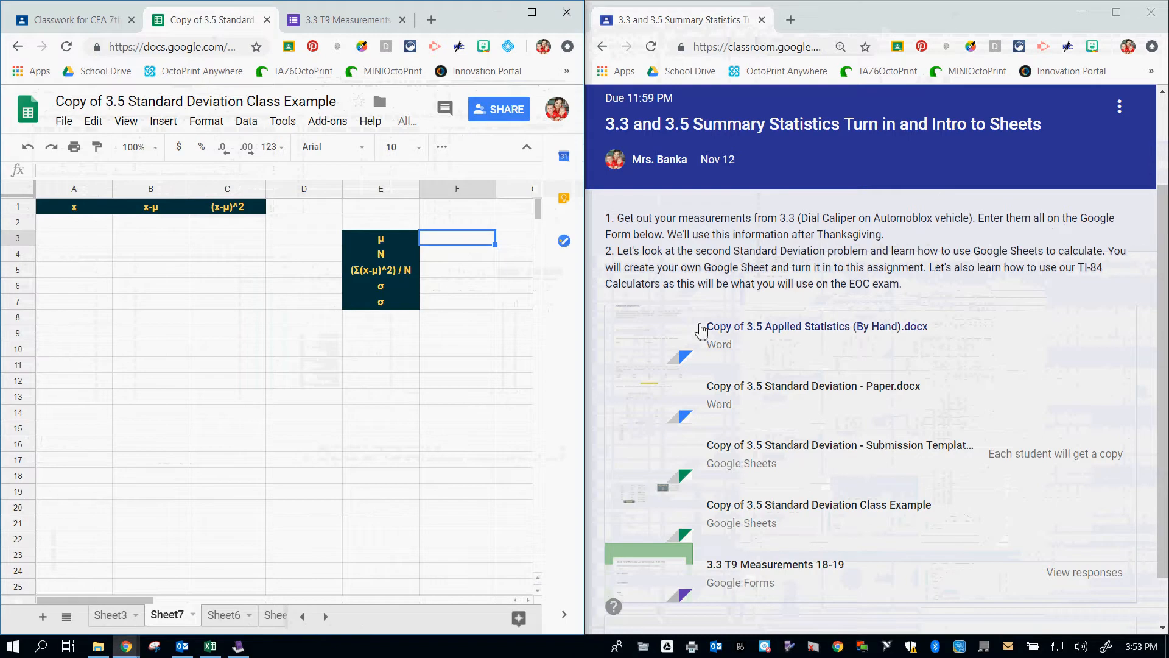
left_click(776, 390)
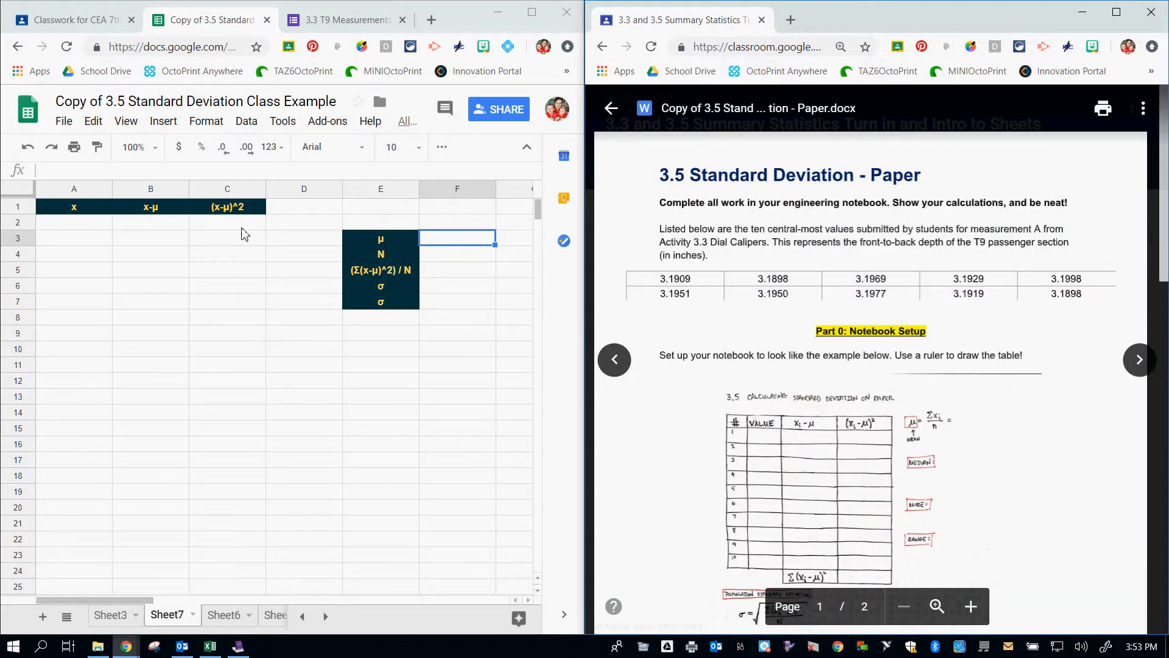
left_click(63, 225)
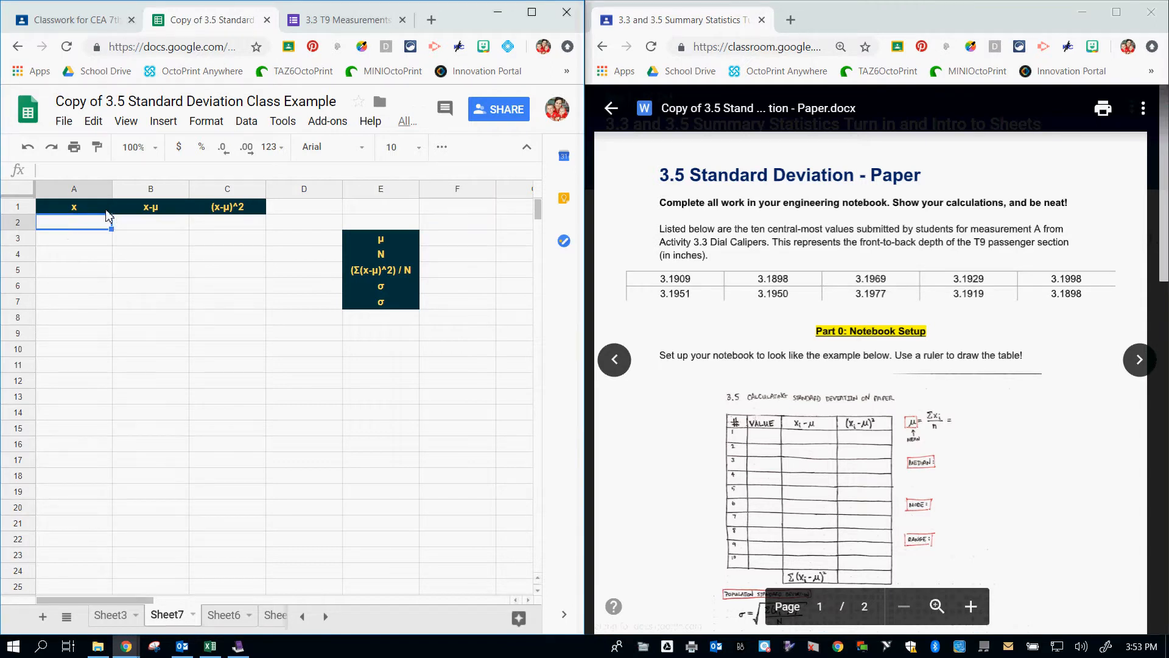
scroll(690, 330, "down", 4)
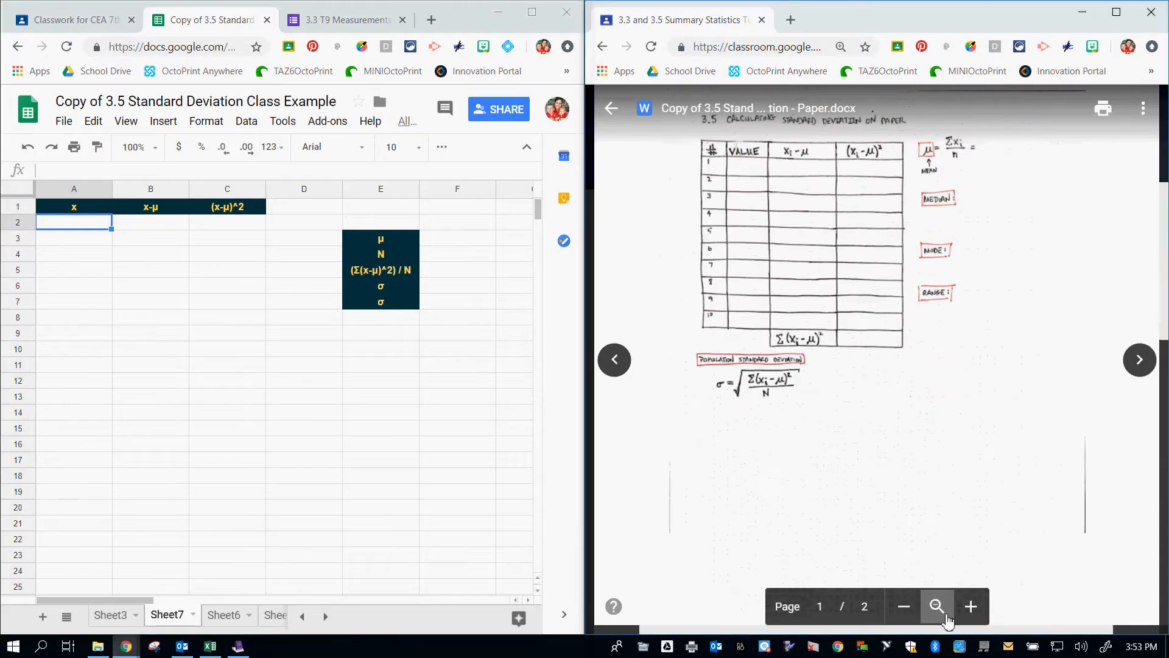
left_click(937, 607)
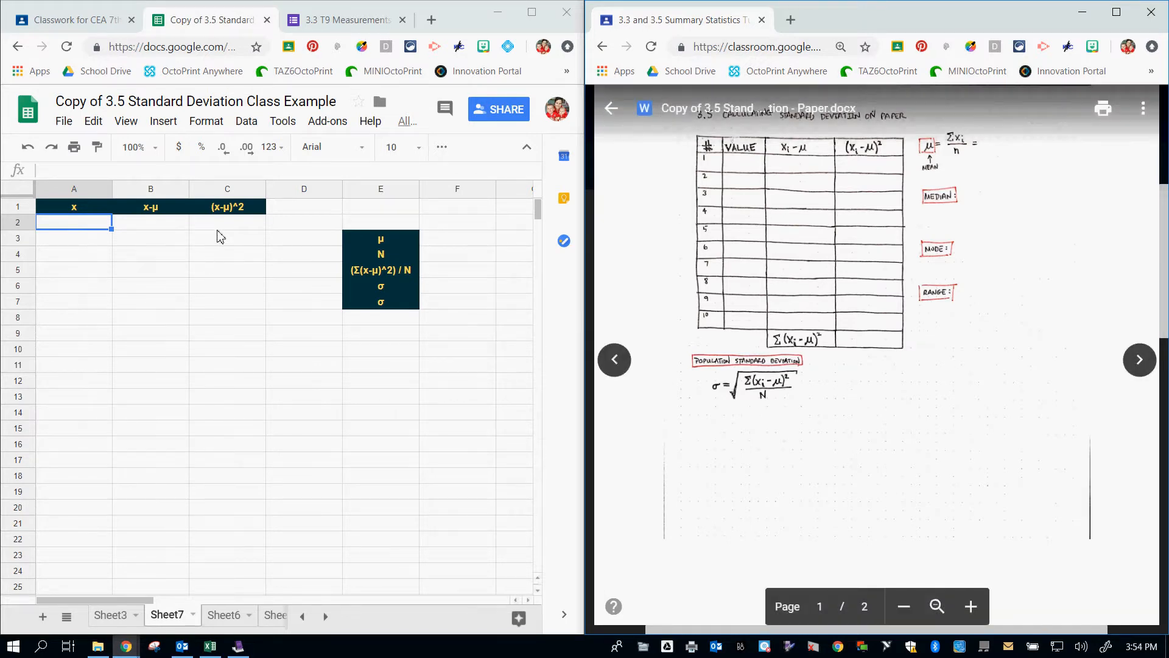
scroll(736, 141, "up", 5)
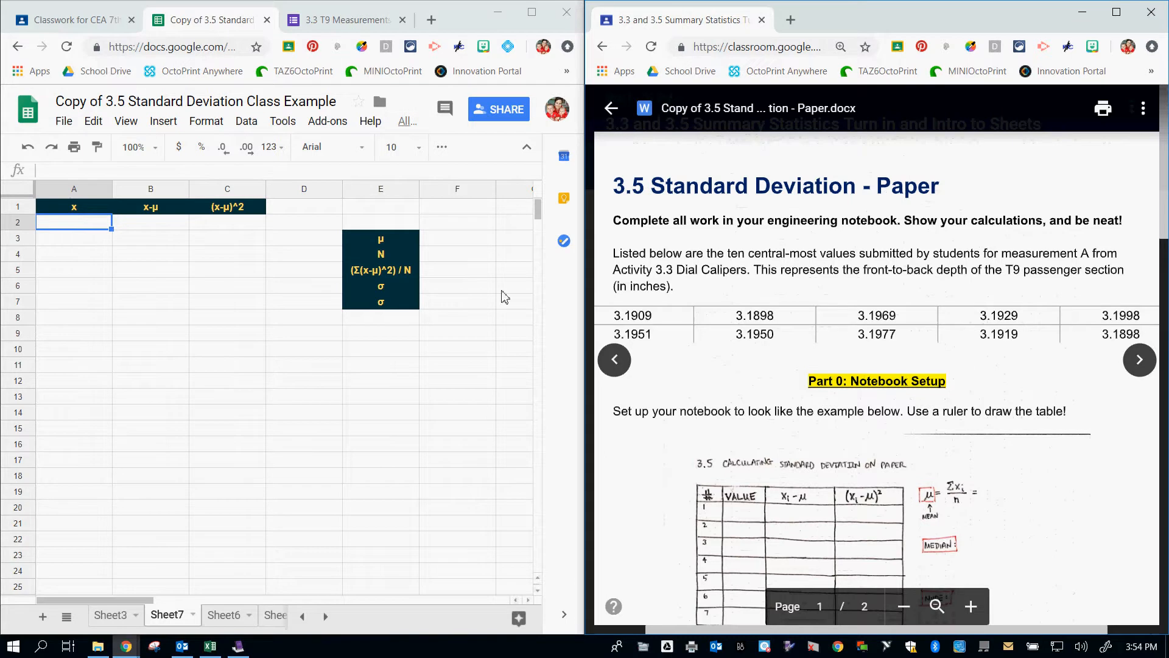
- Enter the first row of measurements, 3.1909, 3.1898, 3.1969, 3.1929 and 3.1998, down the x column in A2:A6
left_click(90, 228)
type("3.1")
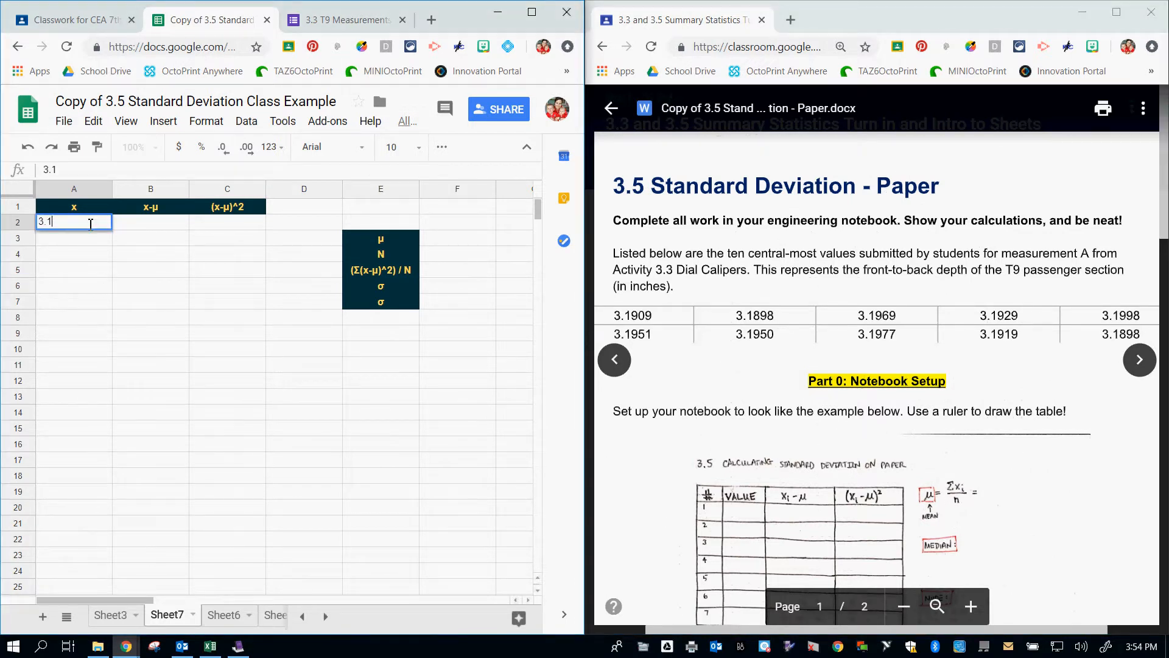
type("909")
key("Return")
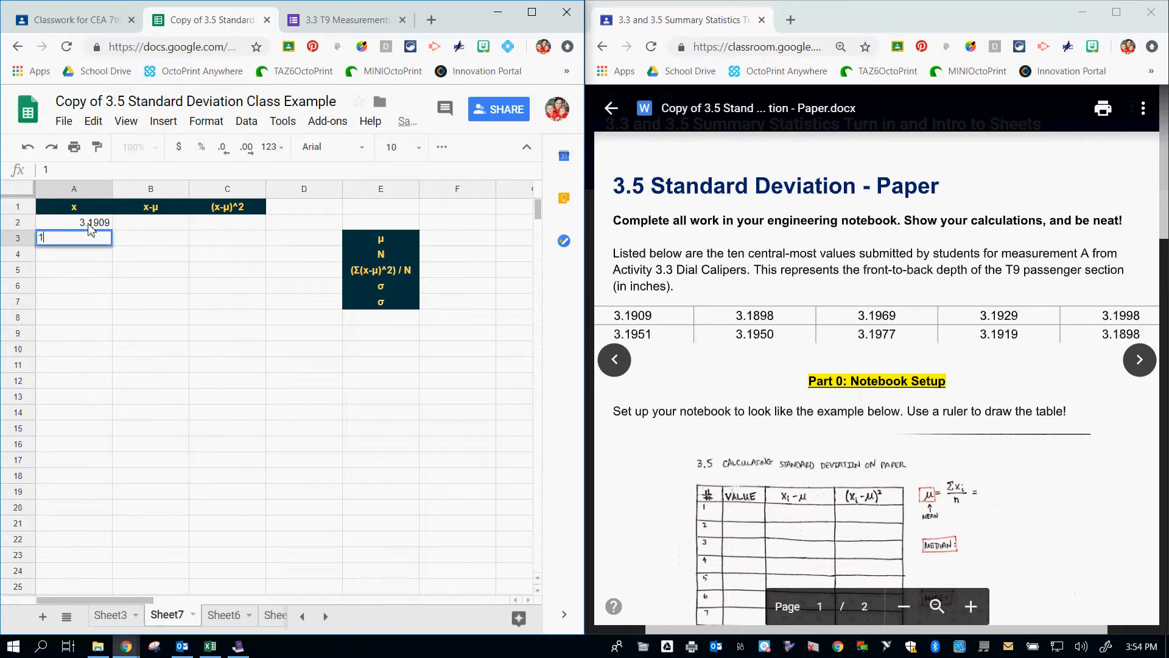
type("3.1898")
key("Return")
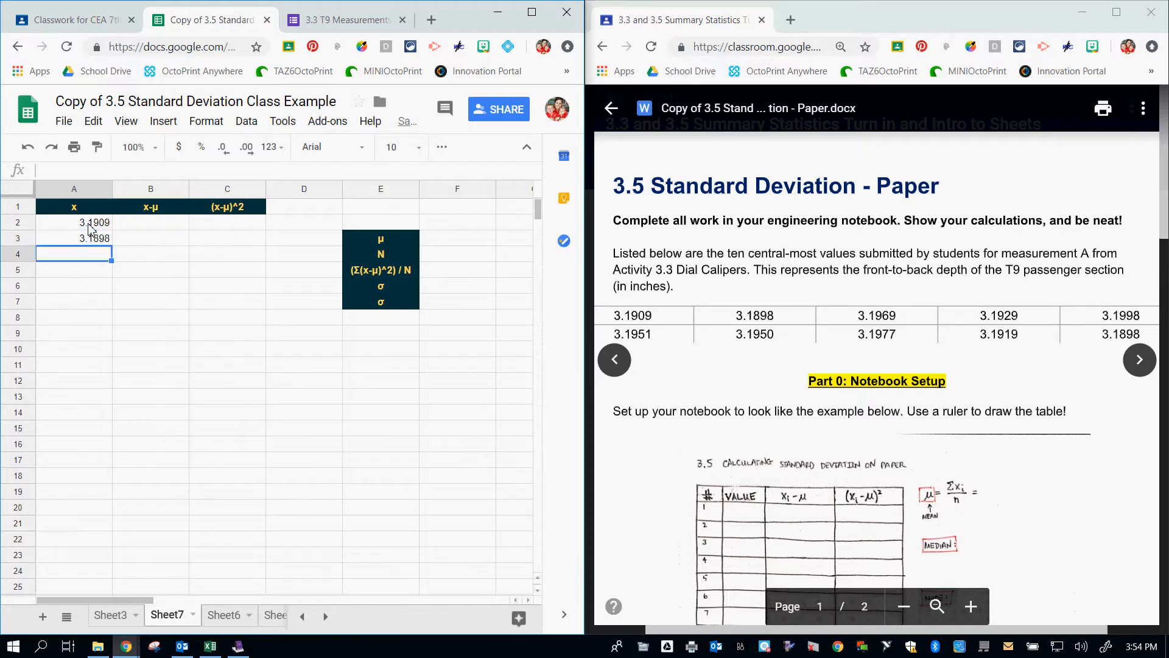
type("3.1969")
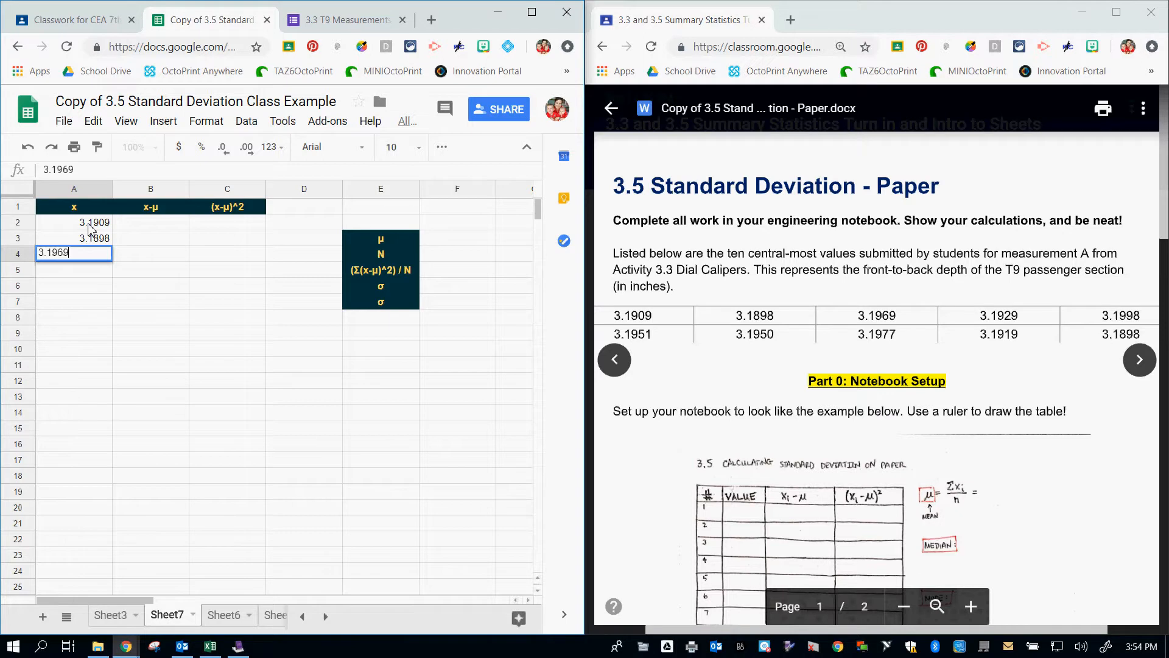
key("Return")
type("1.9")
key("BackSpace")
key("BackSpace")
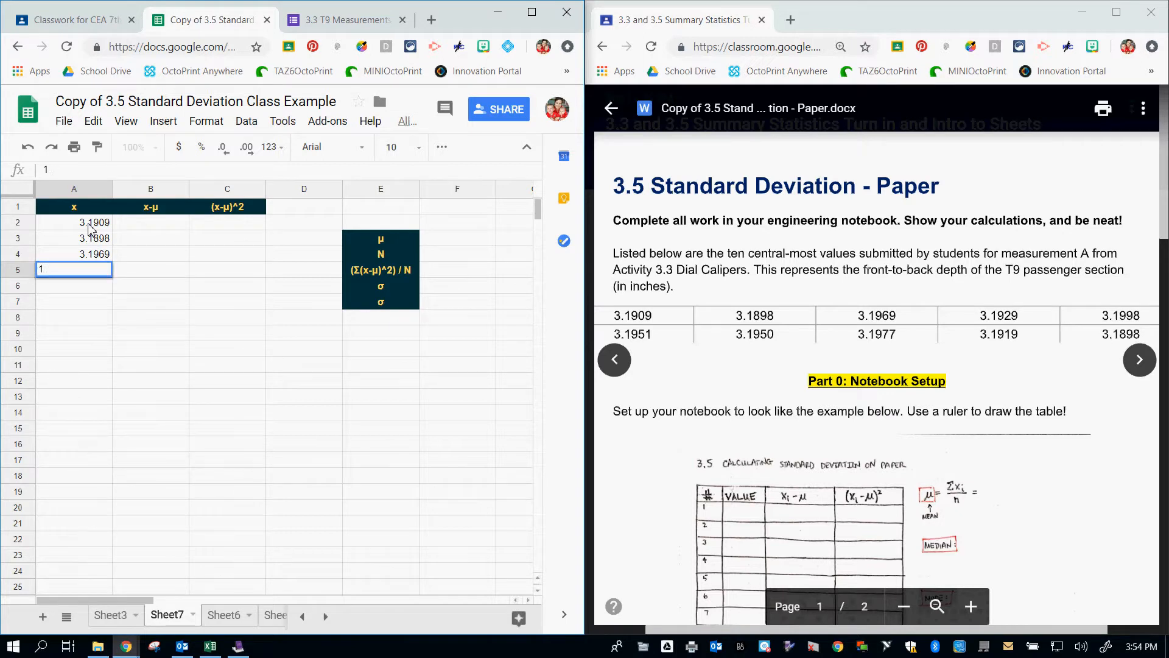
type("3.1929")
key("Return")
type("3.1998")
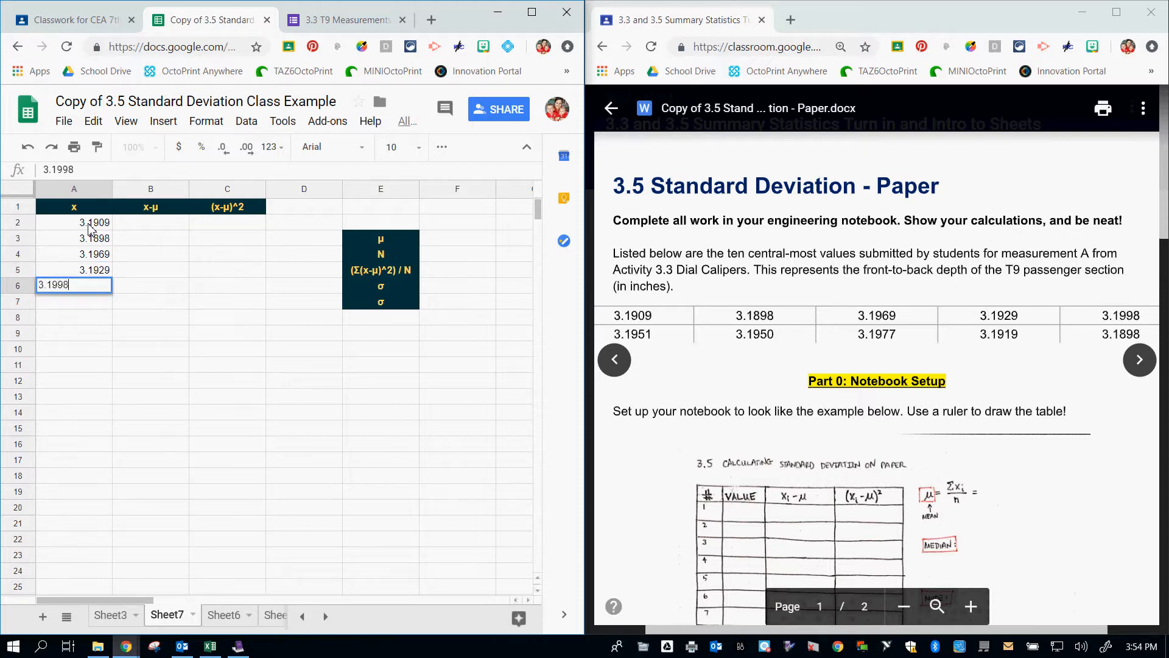
key("Return")
- Enter the second row of measurements, 3.1951, 3.1950, 3.1977, 3.1919 and 3.1898, down the x column in A7:A11
type("3.1951")
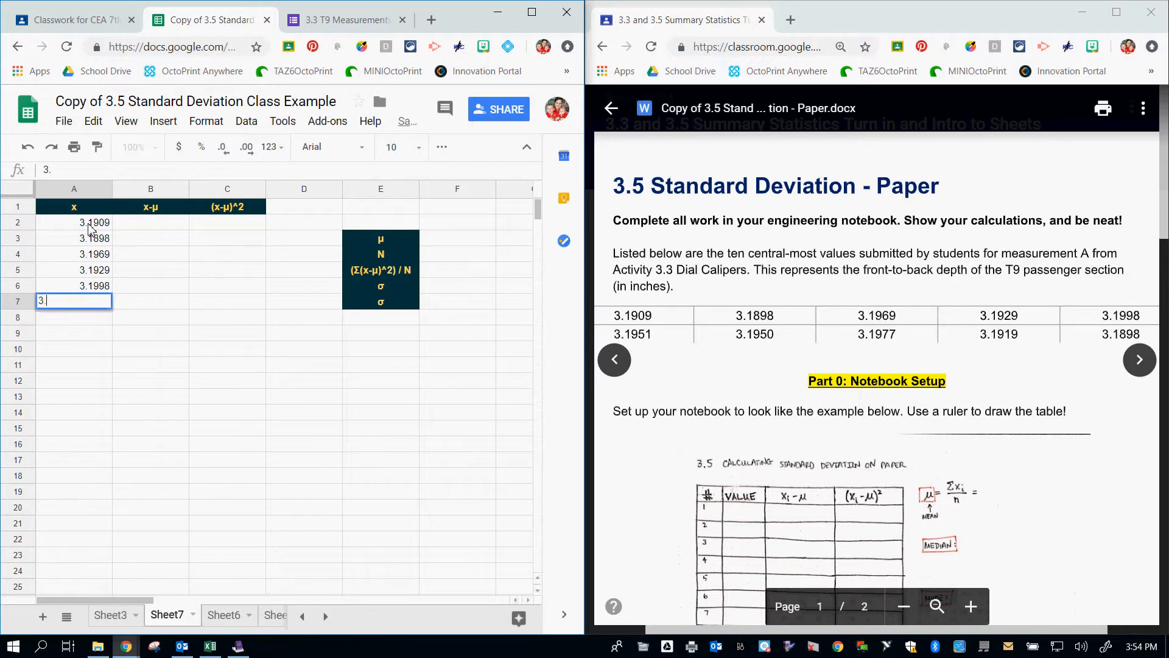
key("Return")
type("3.1950")
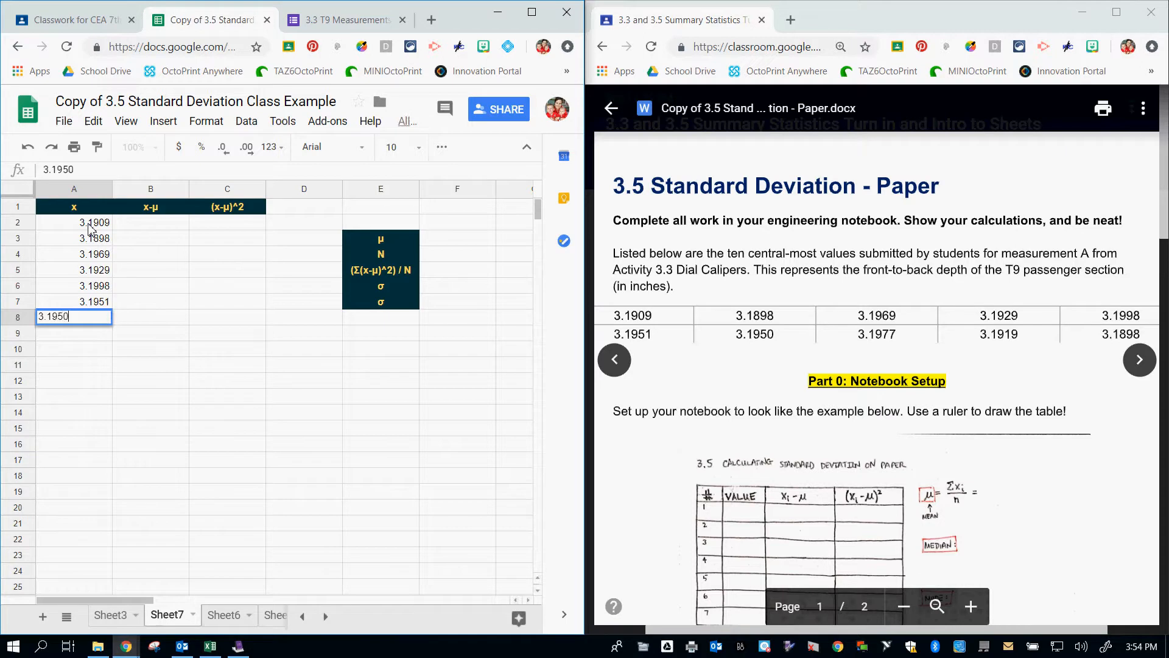
key("Return")
type("3.1977")
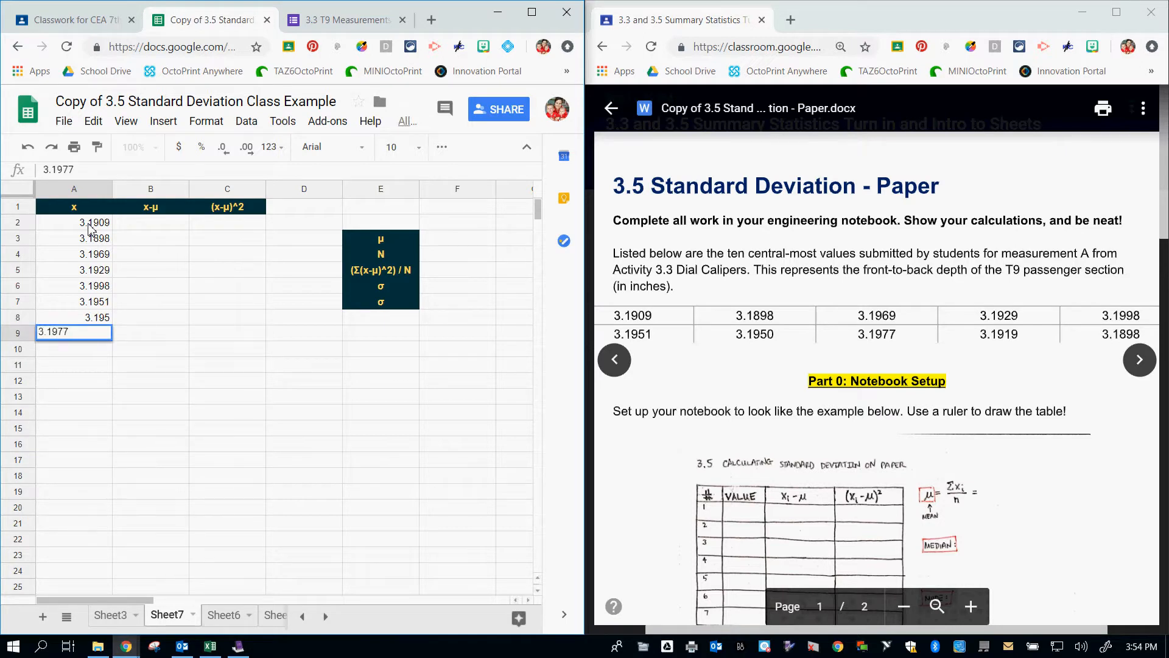
key("Return")
type("3.1919")
key("Return")
type("3")
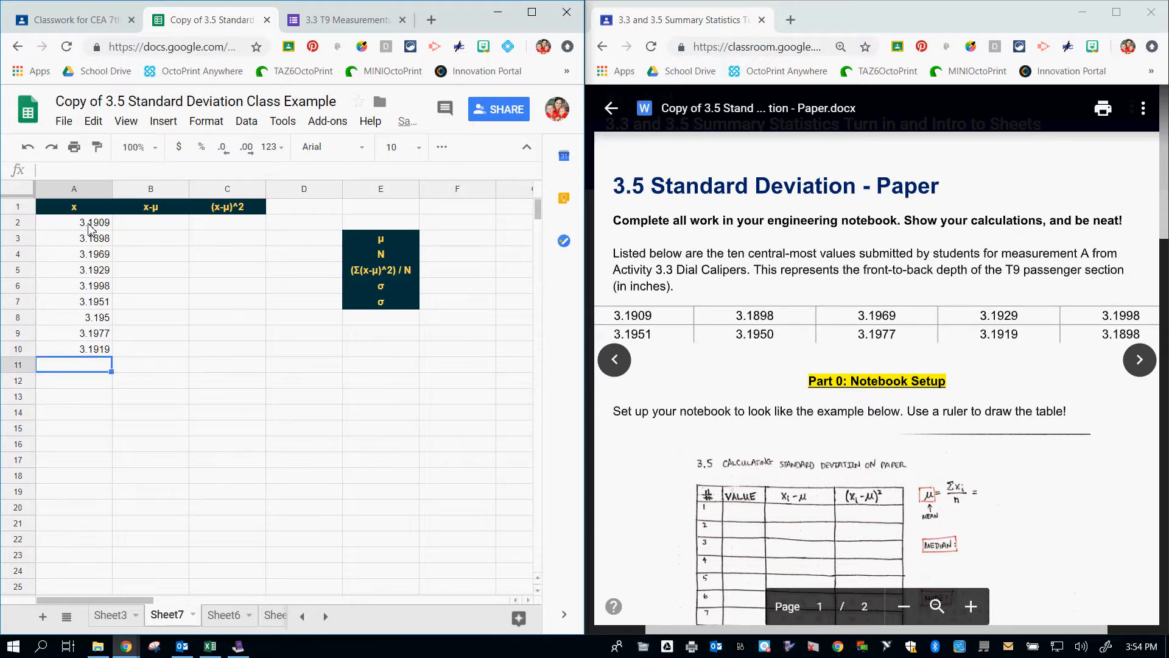
type(".1898")
key("Return")
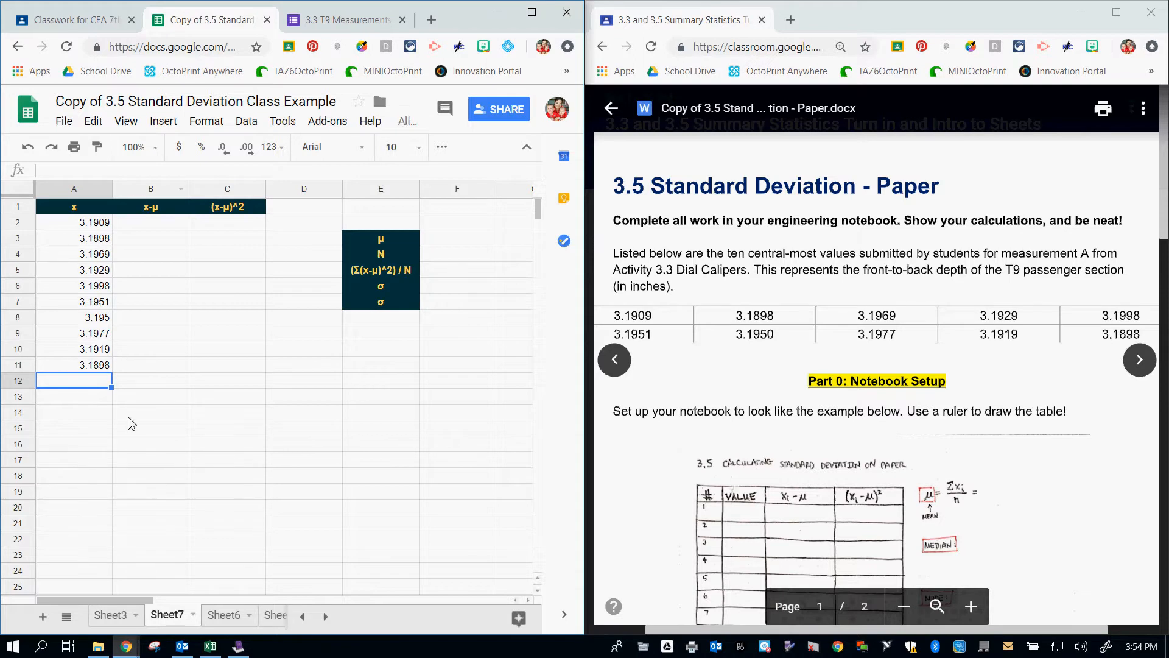
left_click(173, 487)
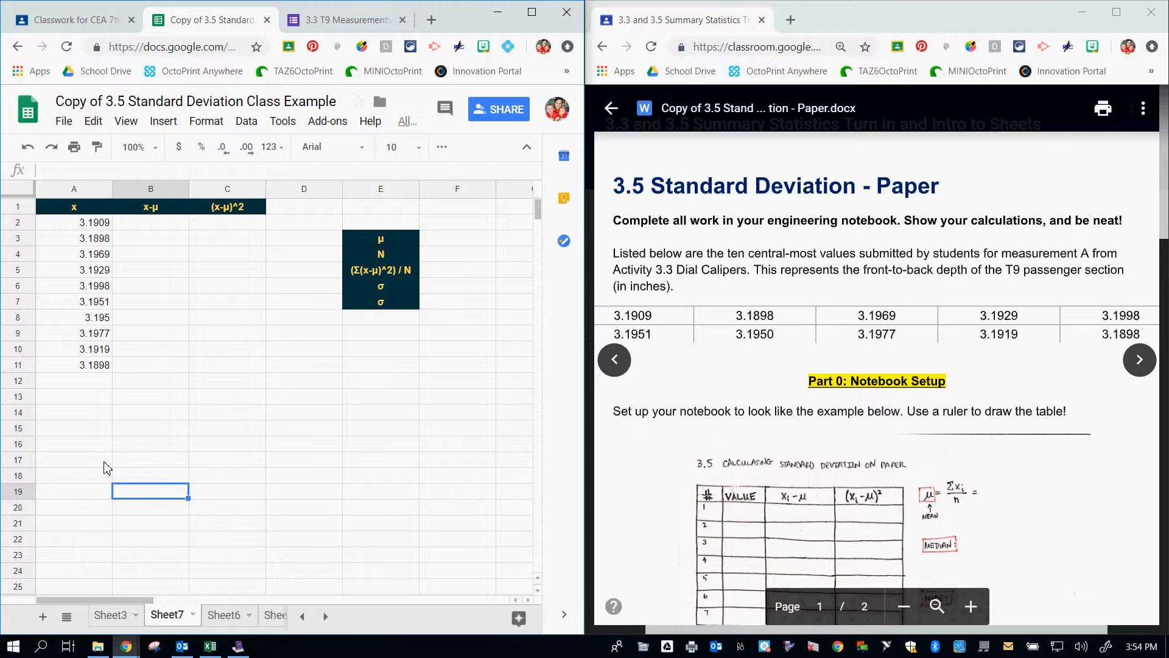
- Increase the decimal places of cell A8 so the measurement shows as 3.1950
left_click(101, 318)
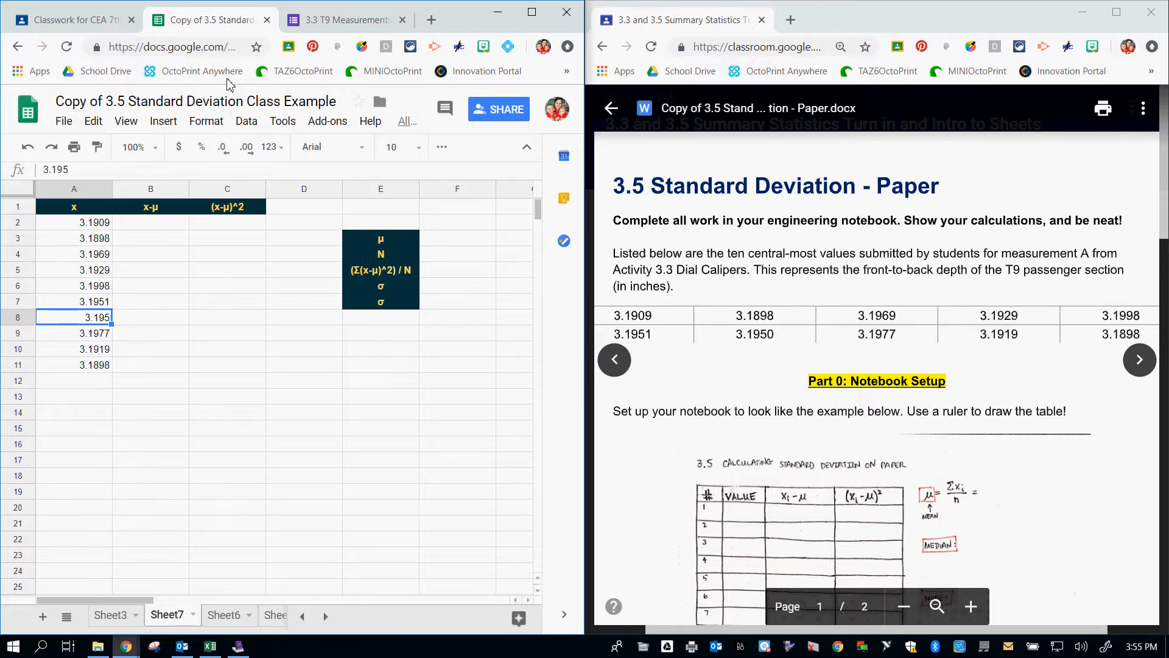
left_click(251, 159)
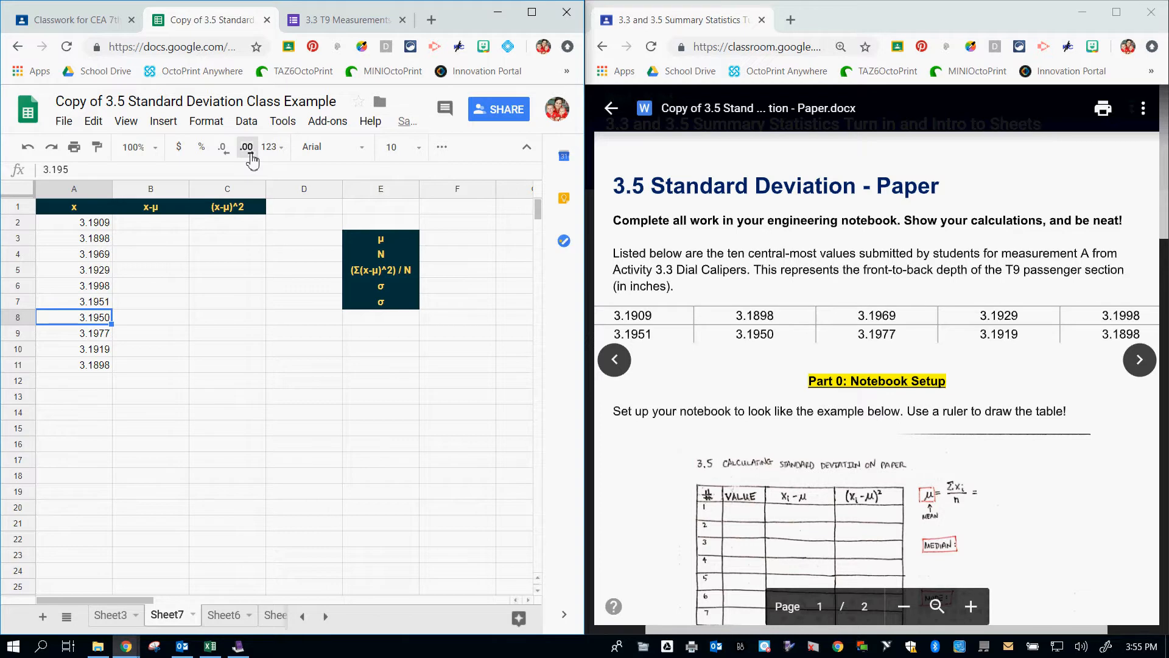
left_click(197, 400)
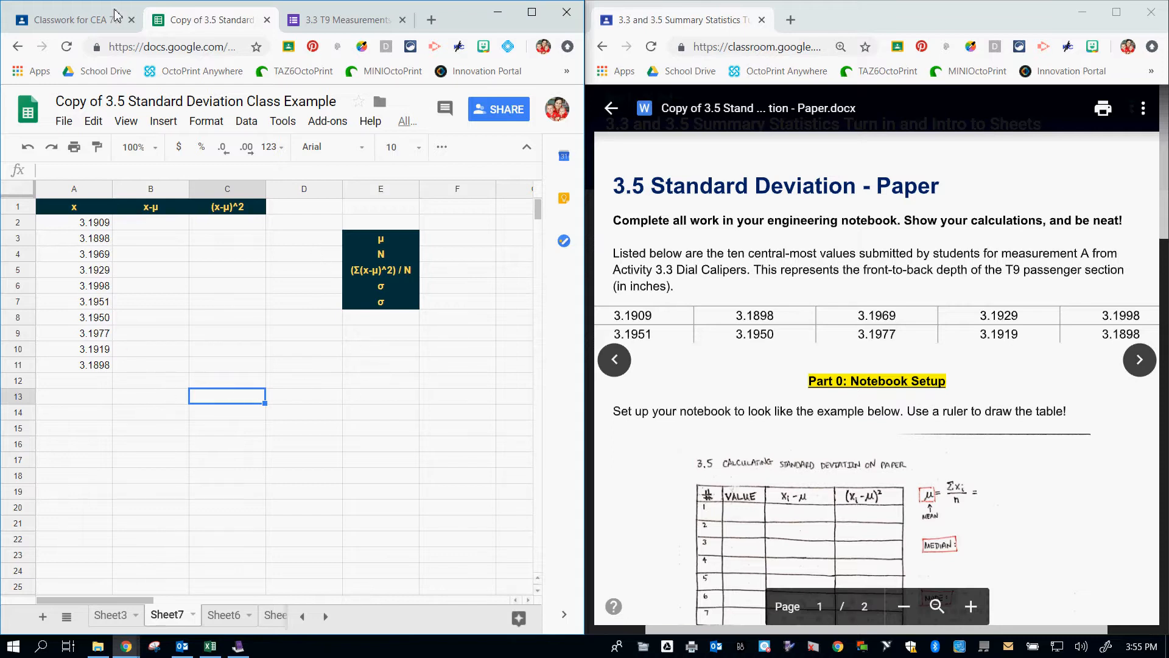
- Copy the Σ(x-μ)^2 label from B12 of Sheet3 into B12 of Sheet7
left_click(126, 616)
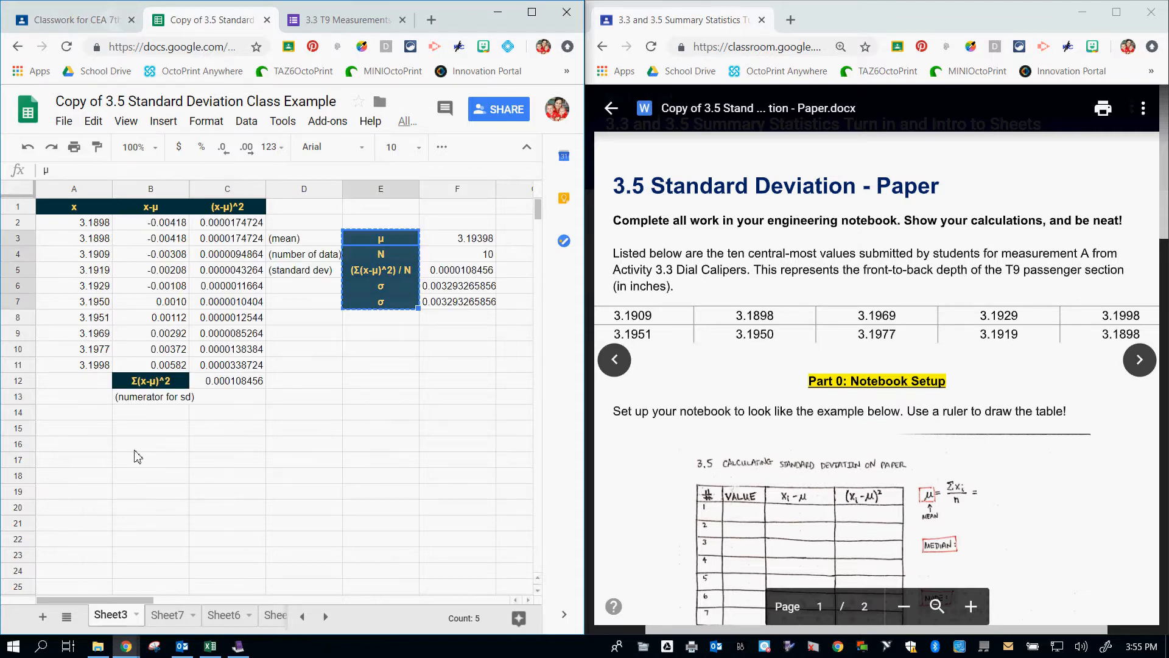
left_click(163, 381)
key("ctrl+c")
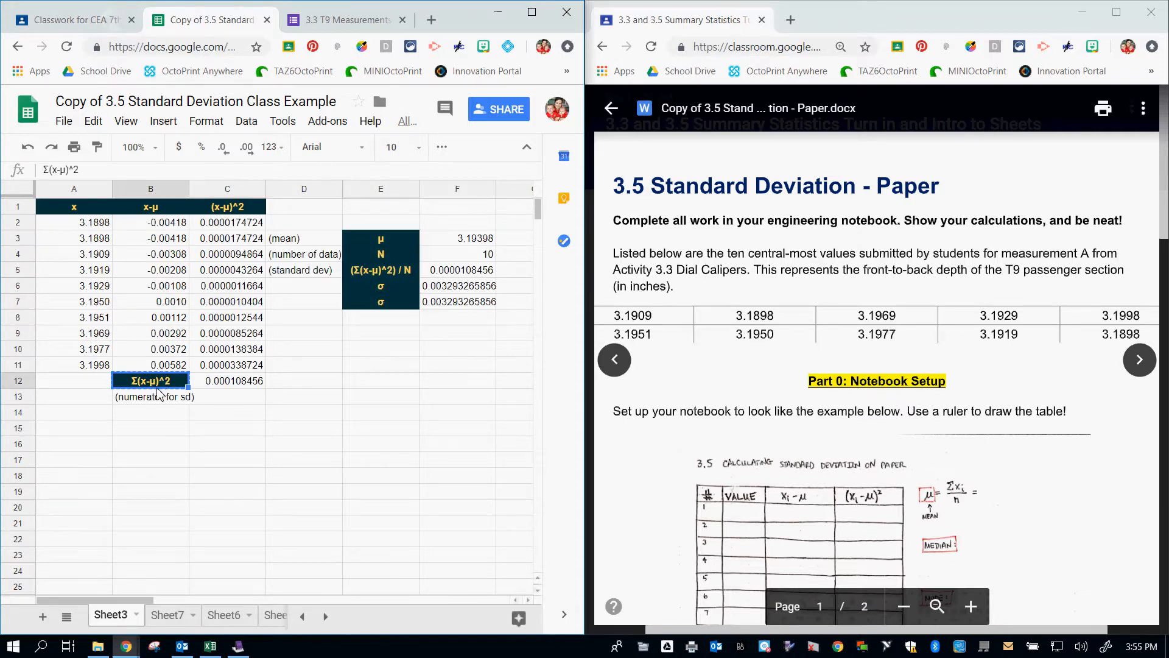
left_click(170, 616)
left_click(145, 385)
key("ctrl+v")
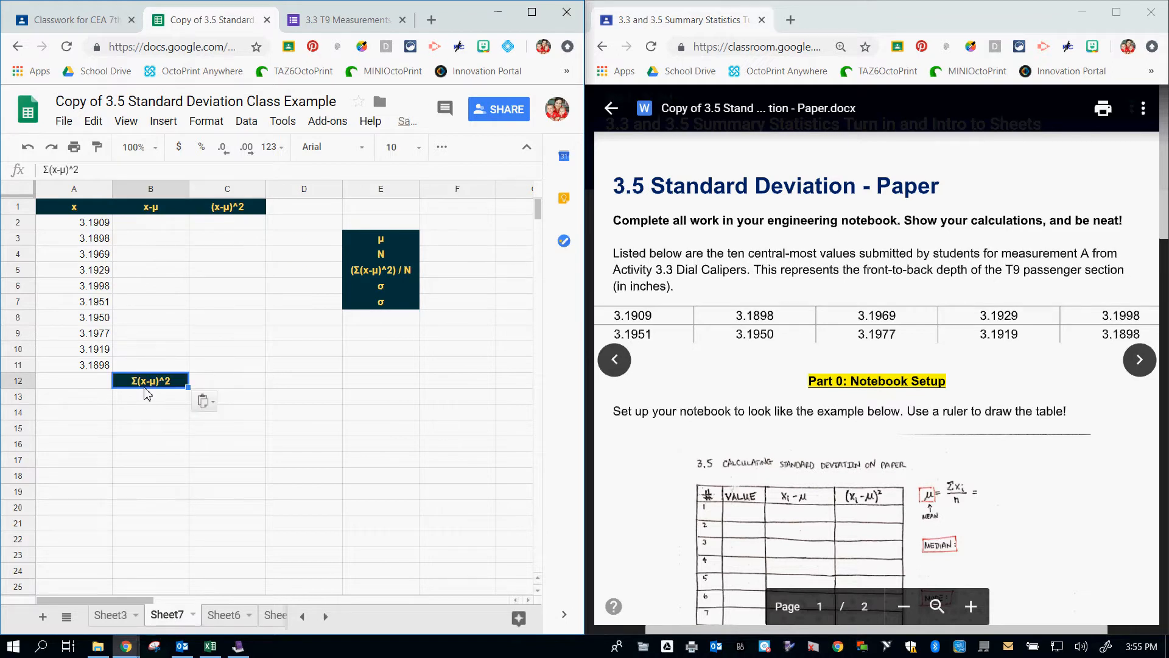
left_click(145, 452)
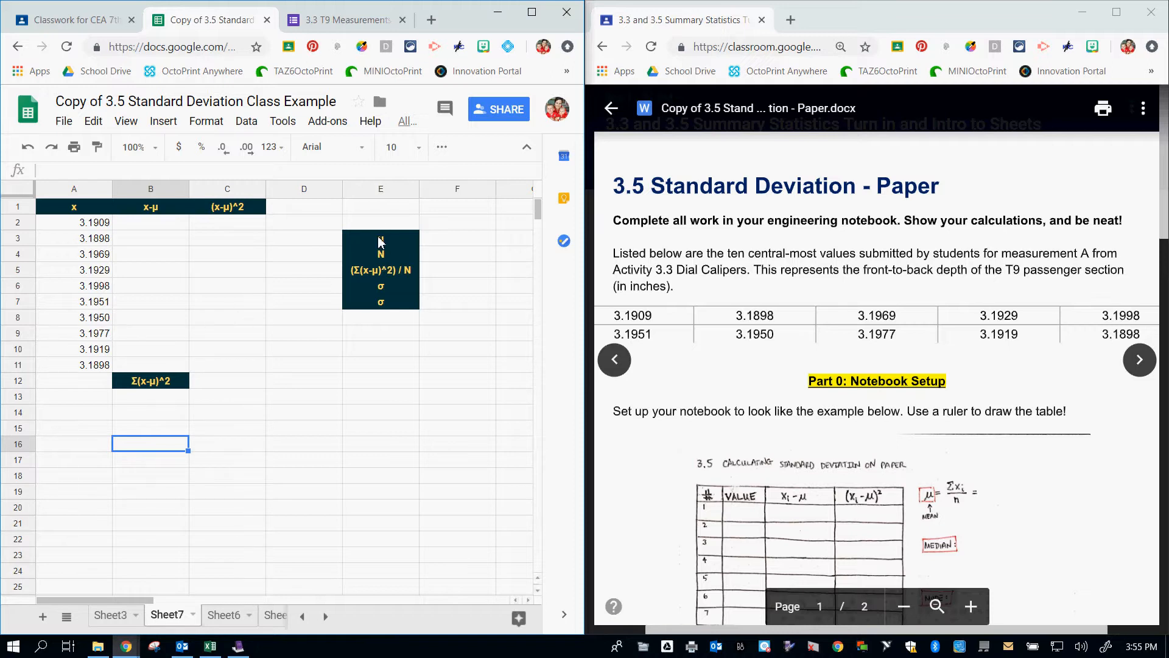
- Label the μ row "(mean)" in D3 and the N row "(number of data points)" in D4
left_click(333, 240)
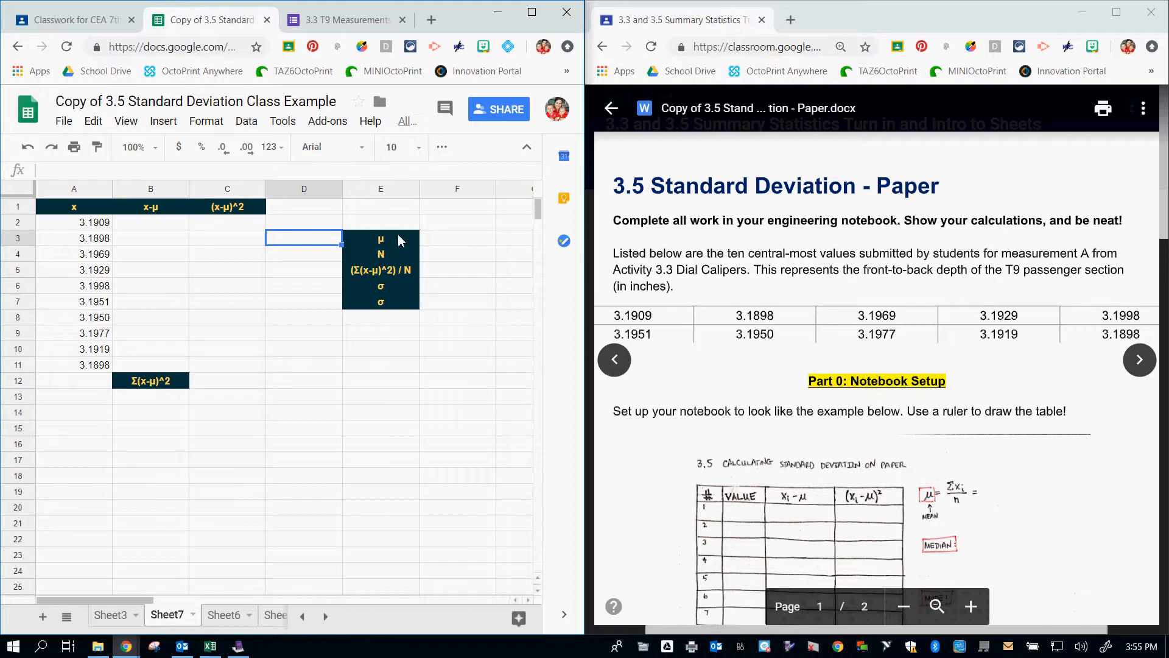
type("(")
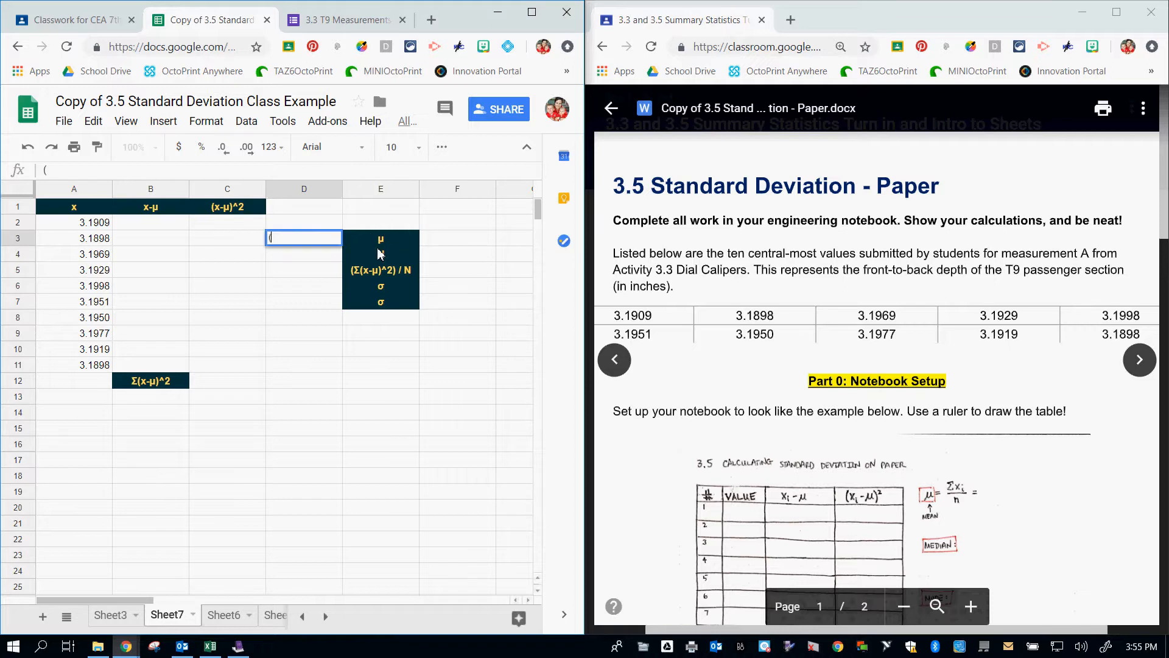
type("mean)")
left_click(313, 255)
type("(number of data points")
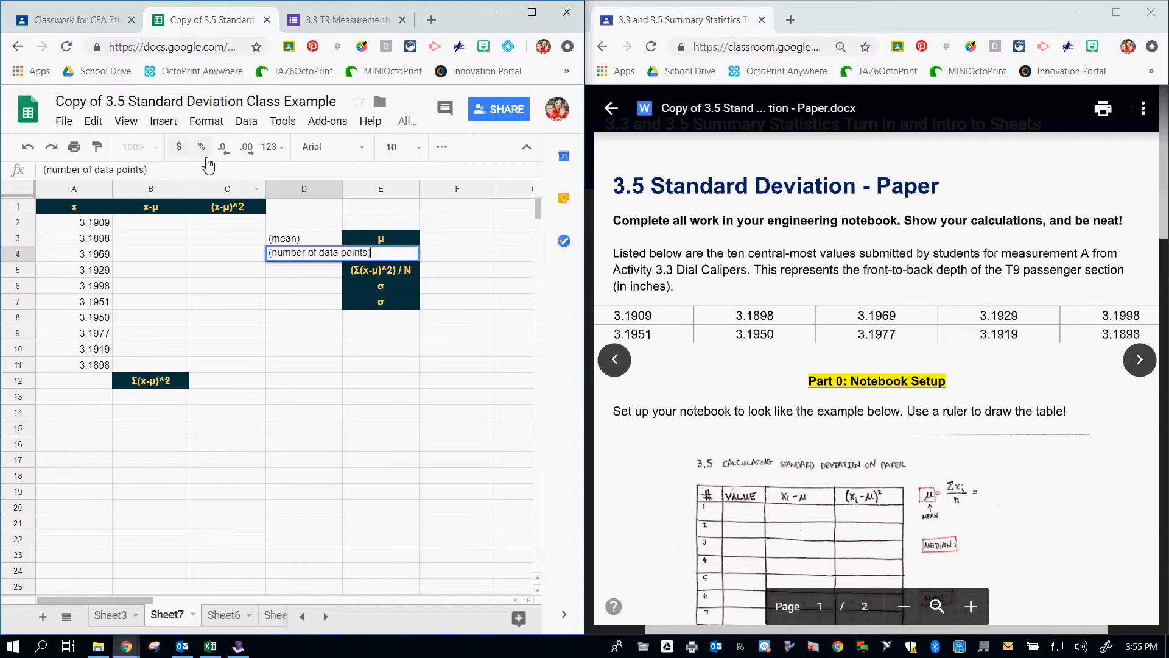
left_click(368, 282)
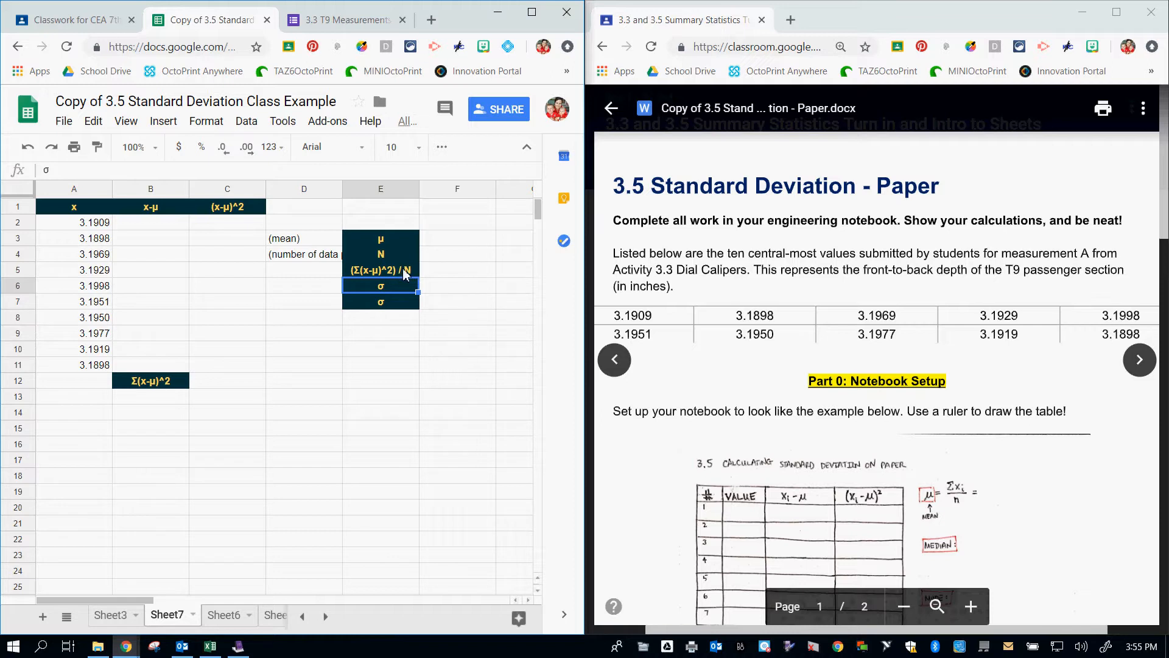
scroll(932, 503, "down", 1)
scroll(932, 503, "down", 9)
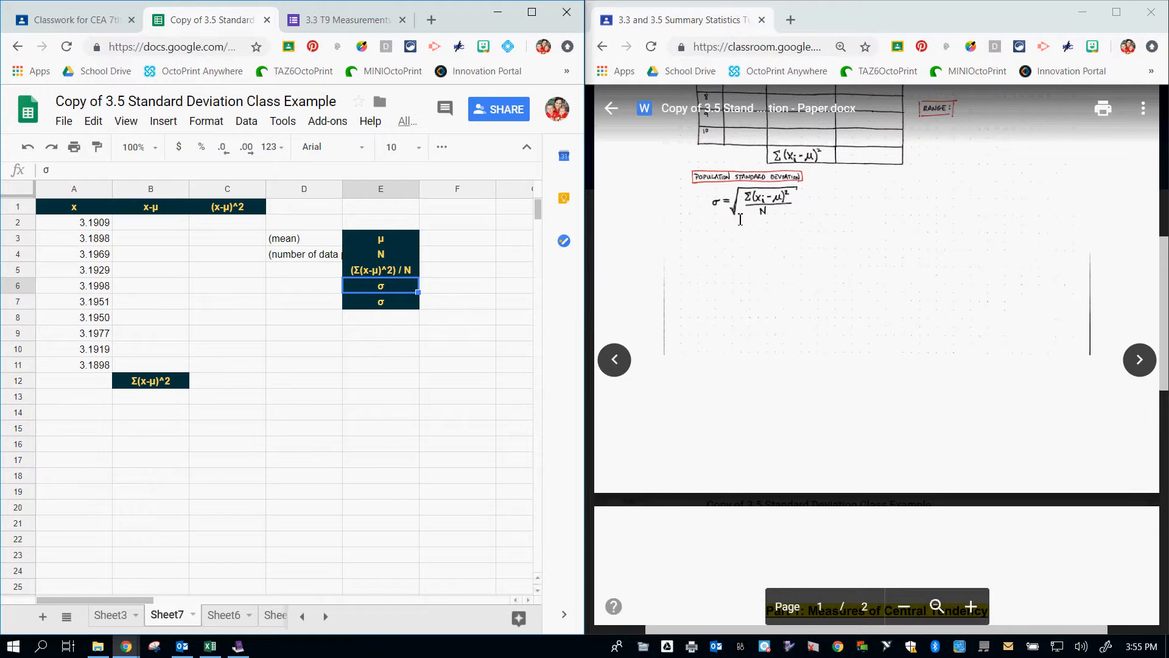
left_click(337, 285)
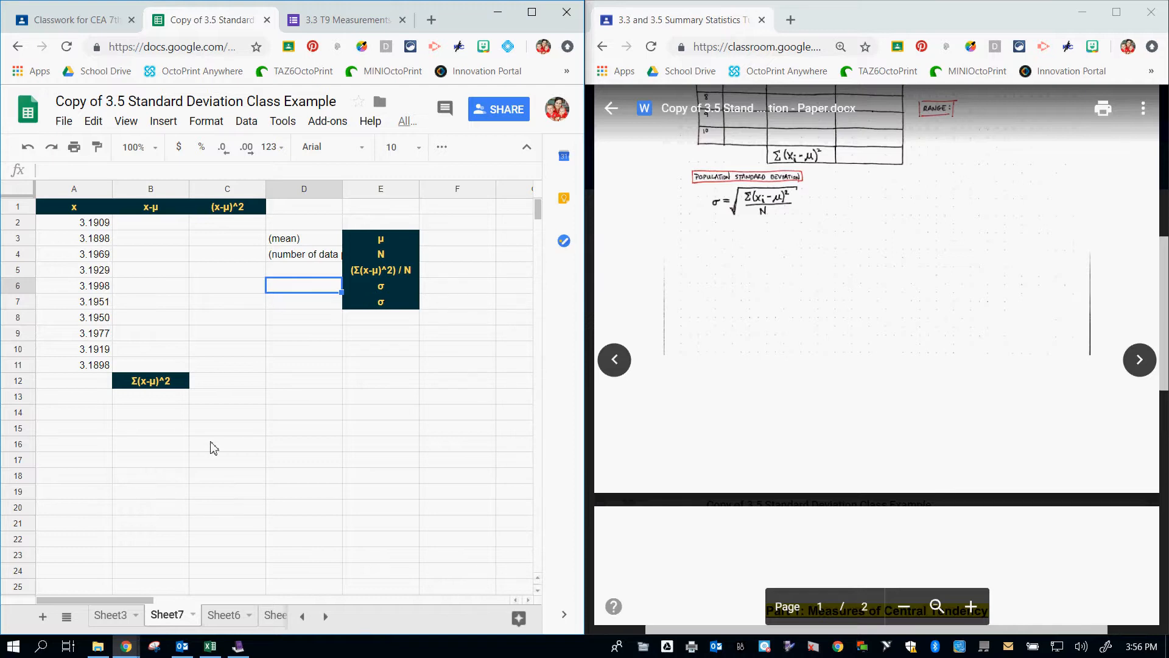
left_click(156, 226)
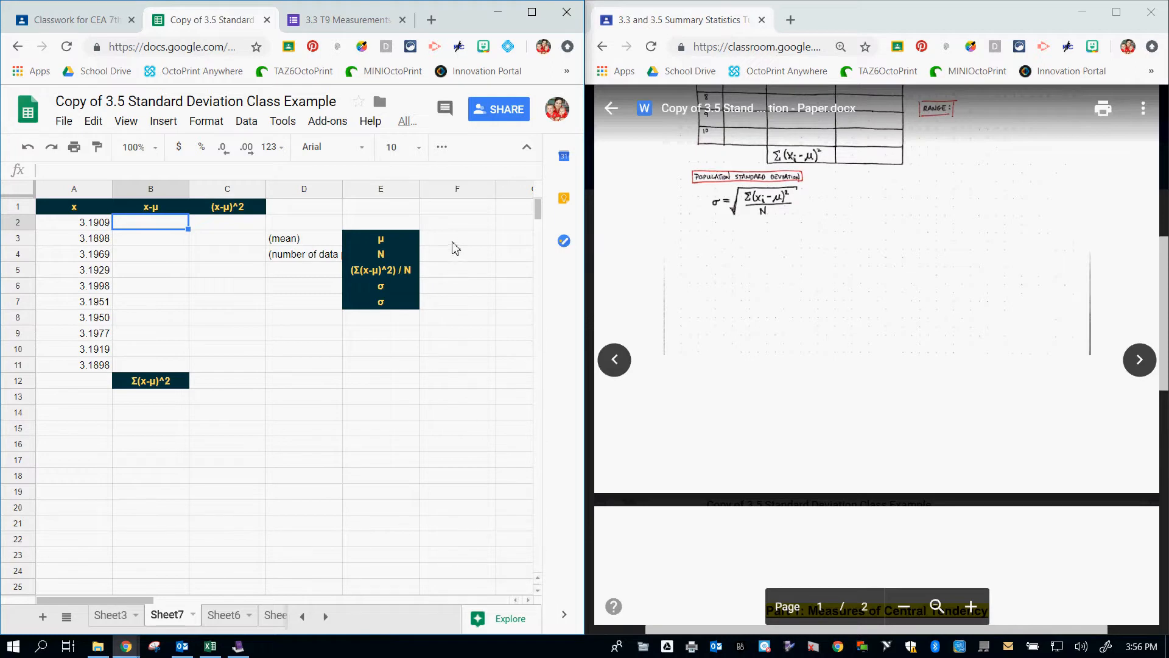
- Calculate the mean in F3, beside the μ label, with =AVERAGE(A2:A11)
left_click(457, 239)
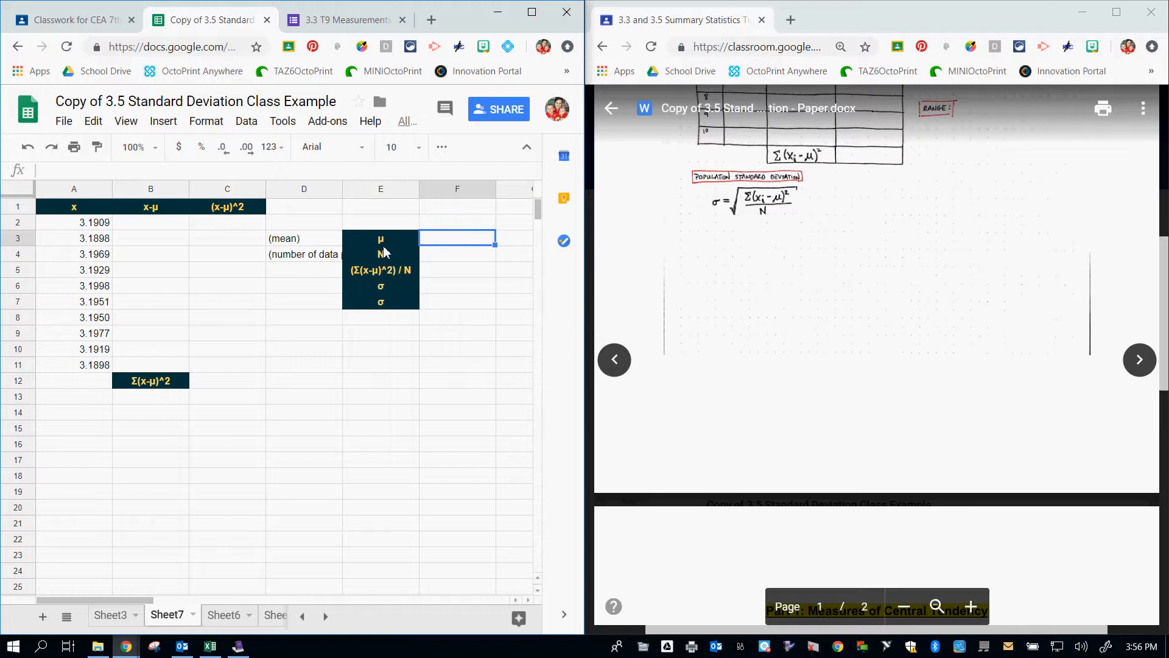
scroll(1081, 255, "up", 5)
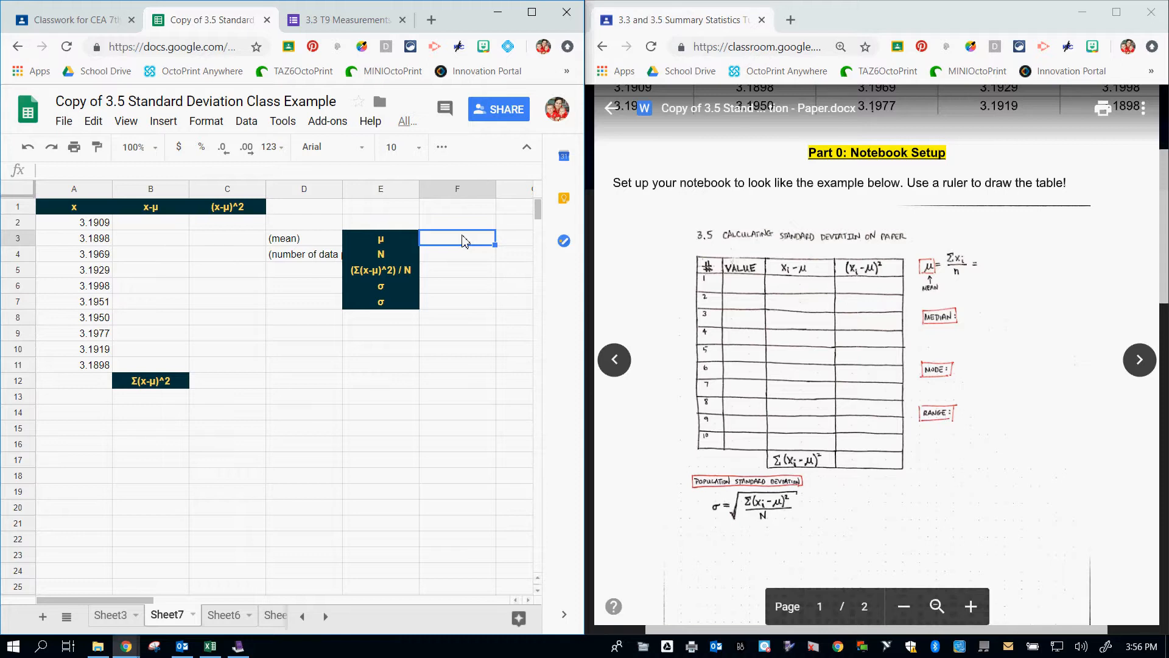
type("=")
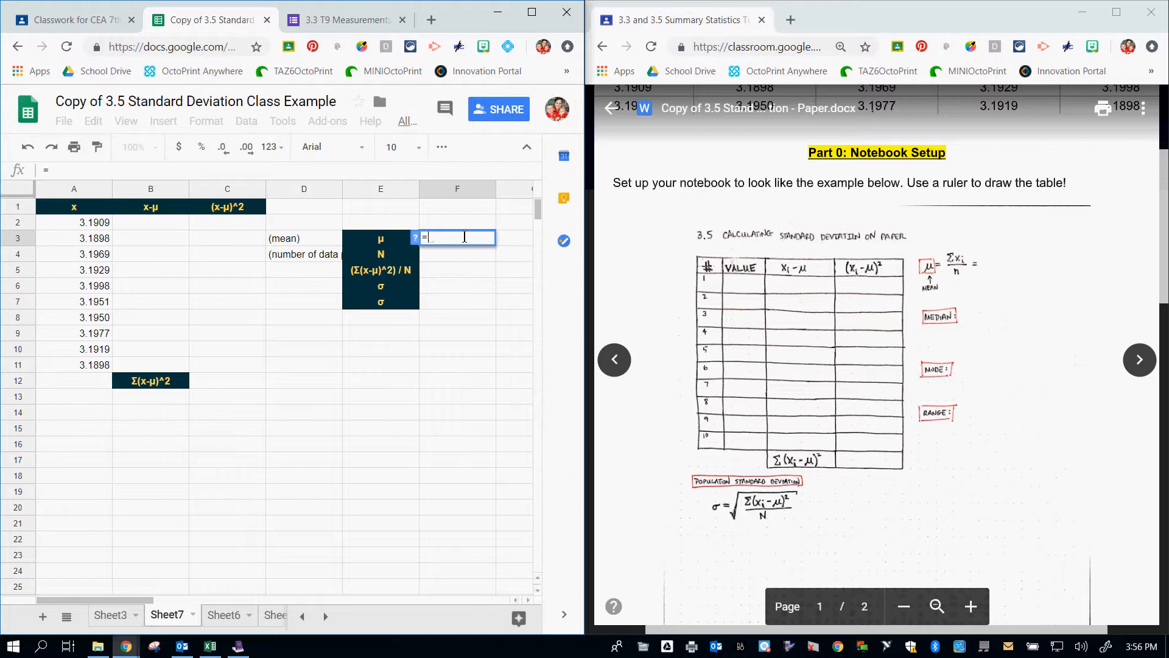
type("average")
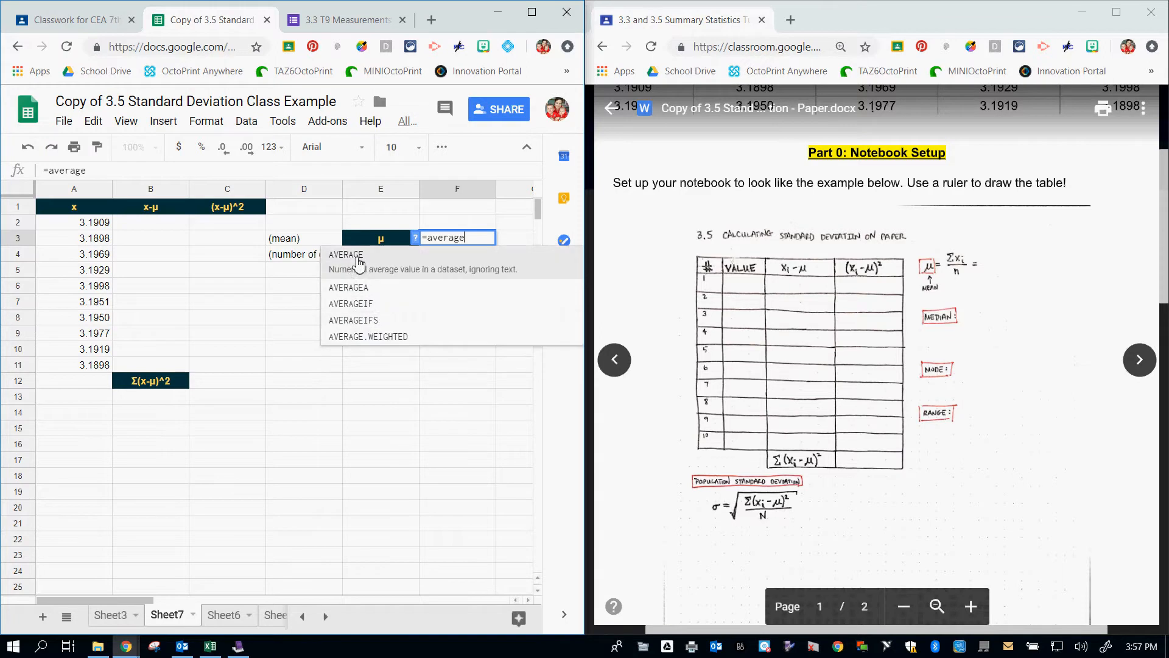
left_click(356, 255)
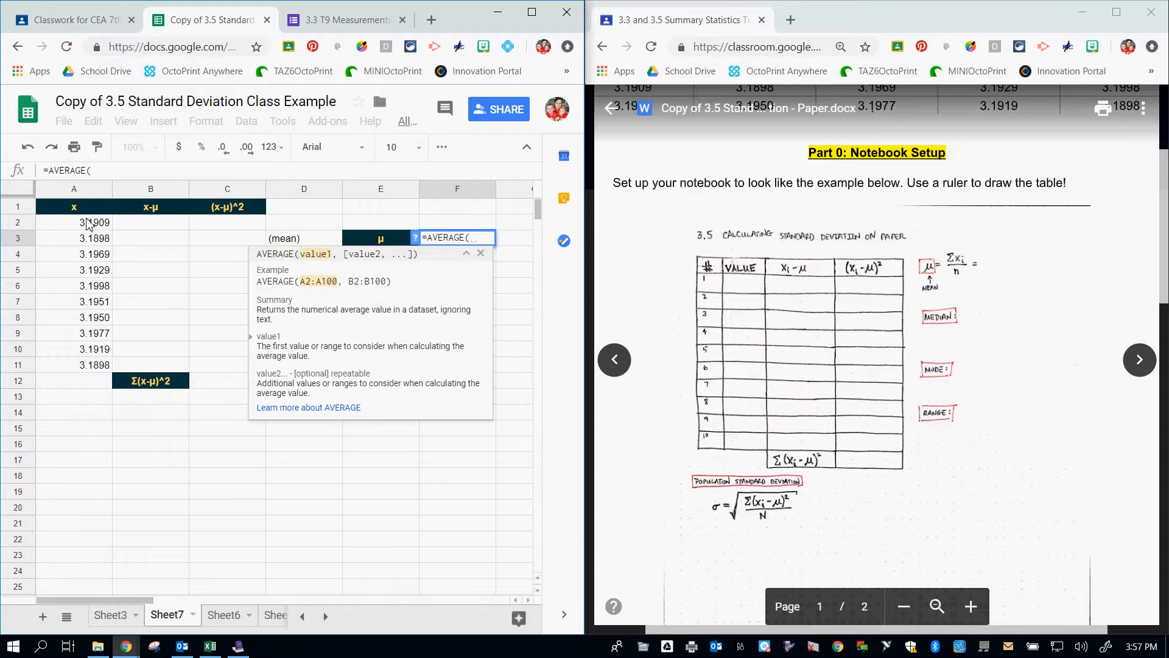
left_click(93, 223)
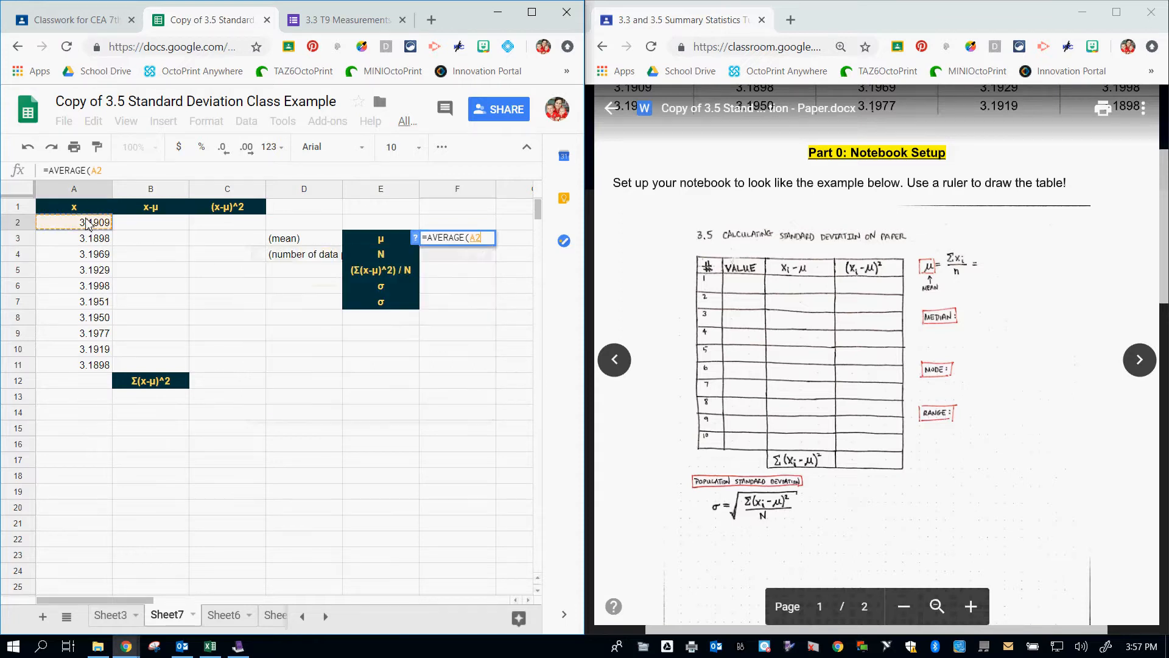
left_click(101, 369, "shift")
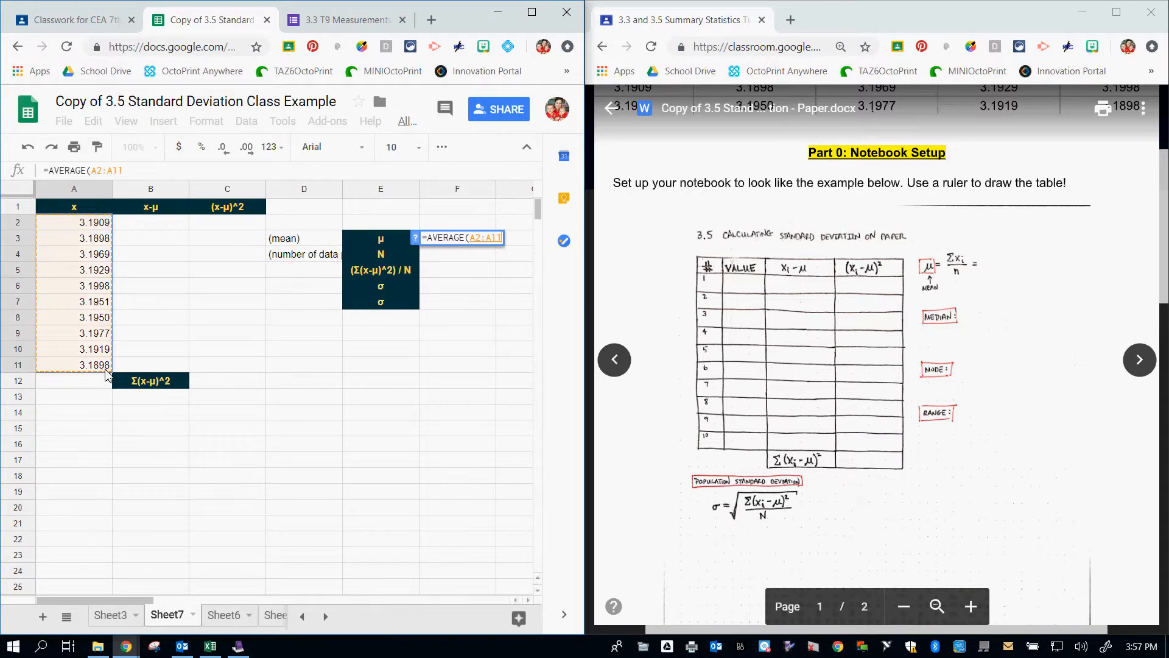
type(")")
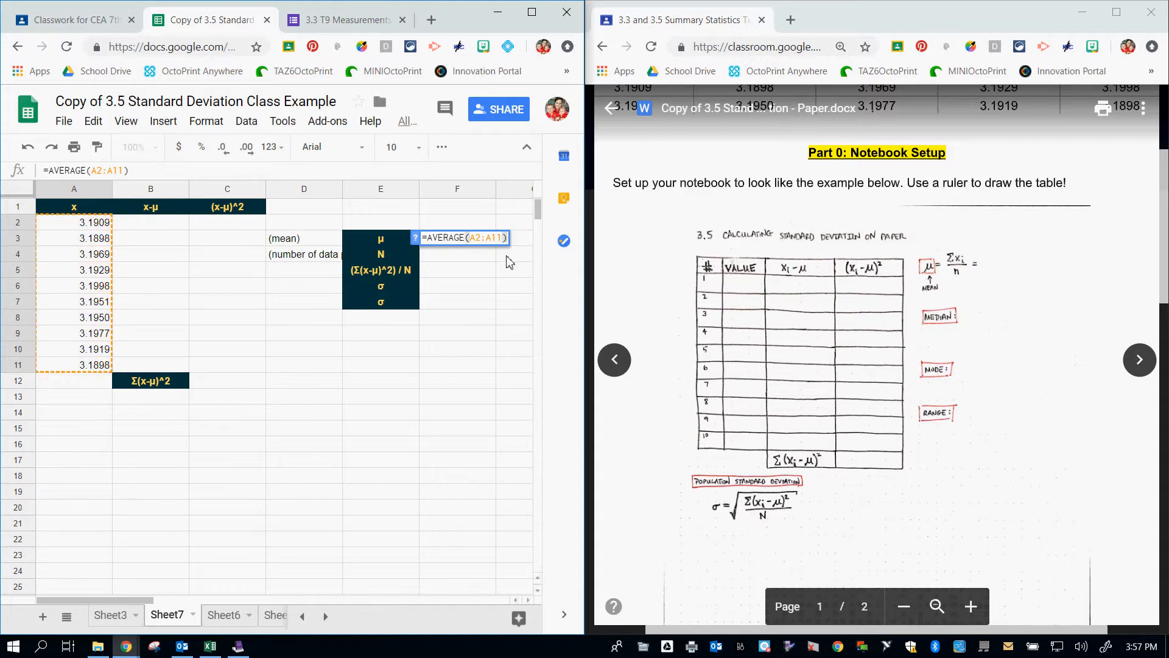
key("Return")
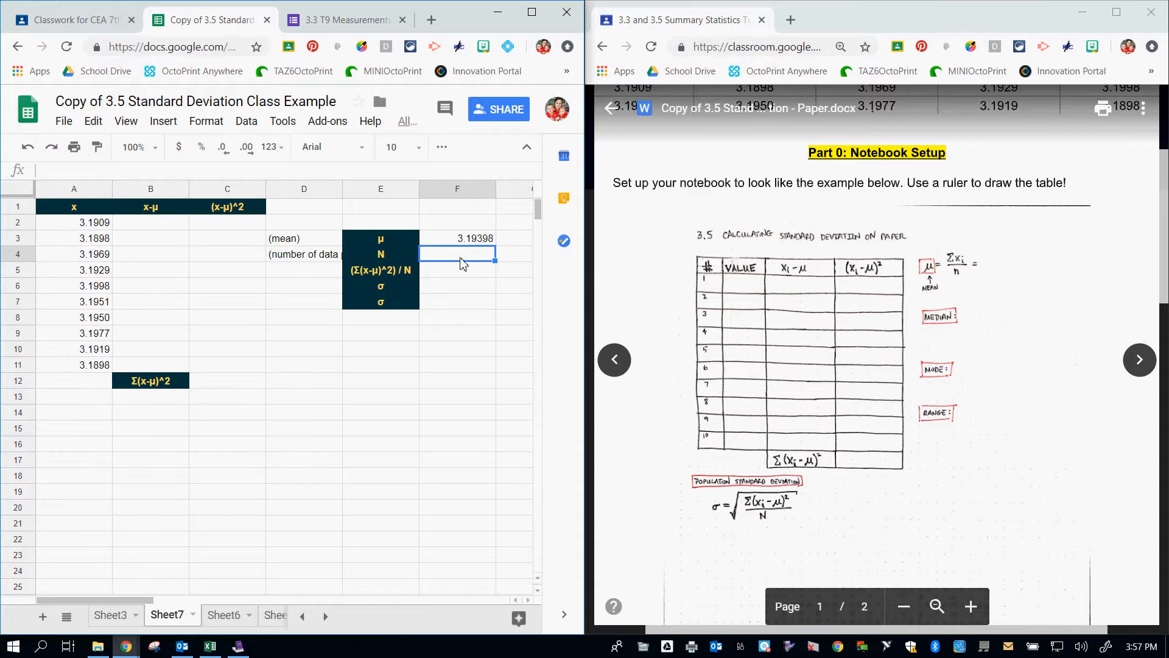
- Calculate the number of data points in F4, beside the N label, with =count(A2:A11)
type("=")
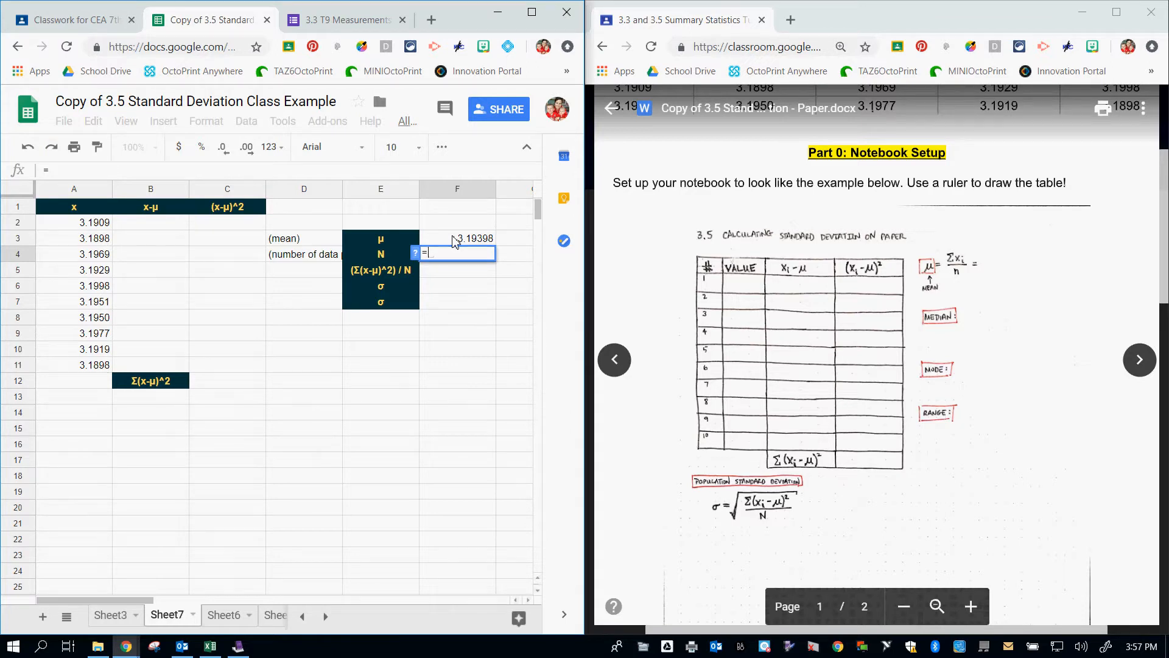
type("count")
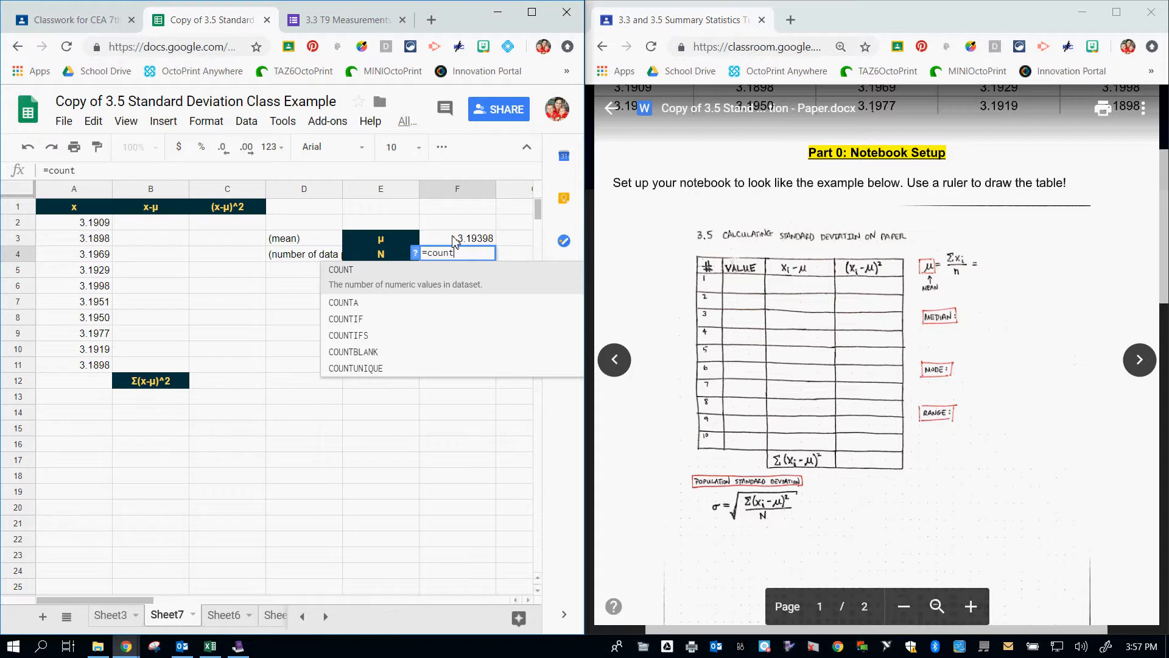
type("(")
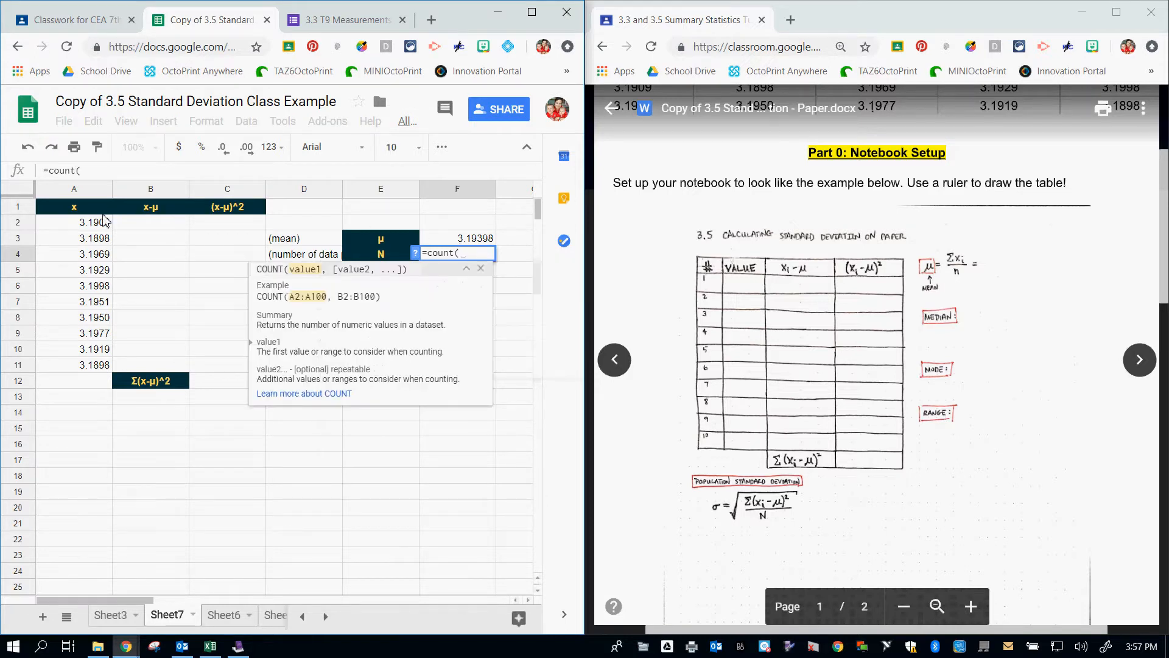
left_click_drag(90, 228, 100, 371)
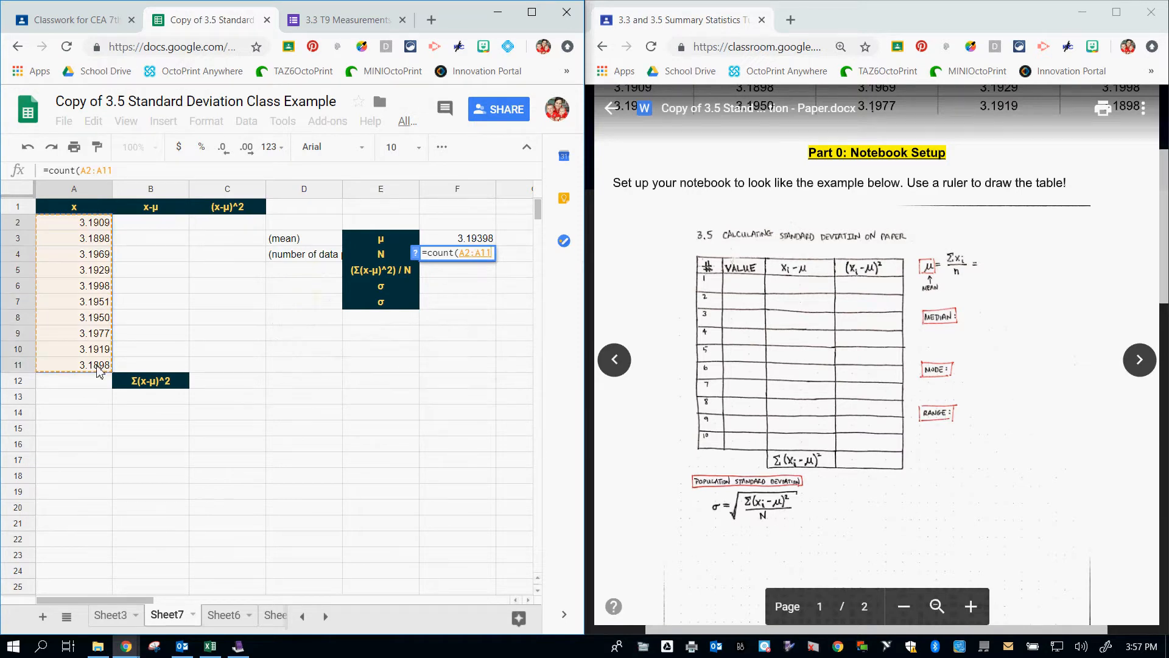
type(")")
key("Return")
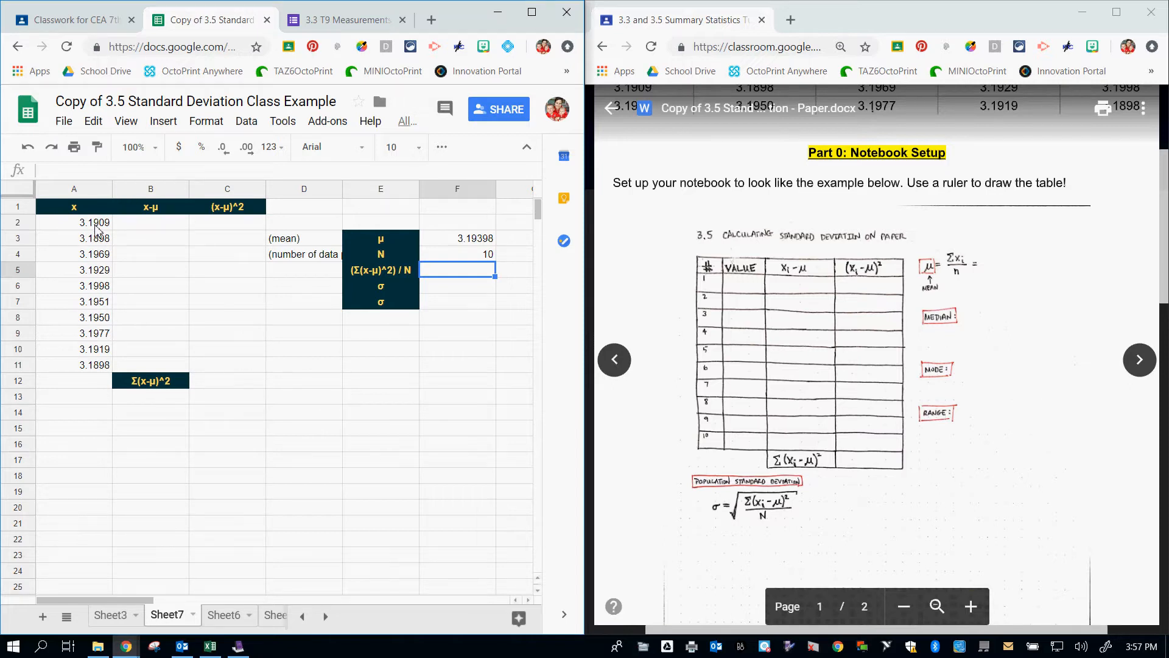
- Sort column A by x in ascending order (A → Z), treating the first row as a header row
left_click(96, 190)
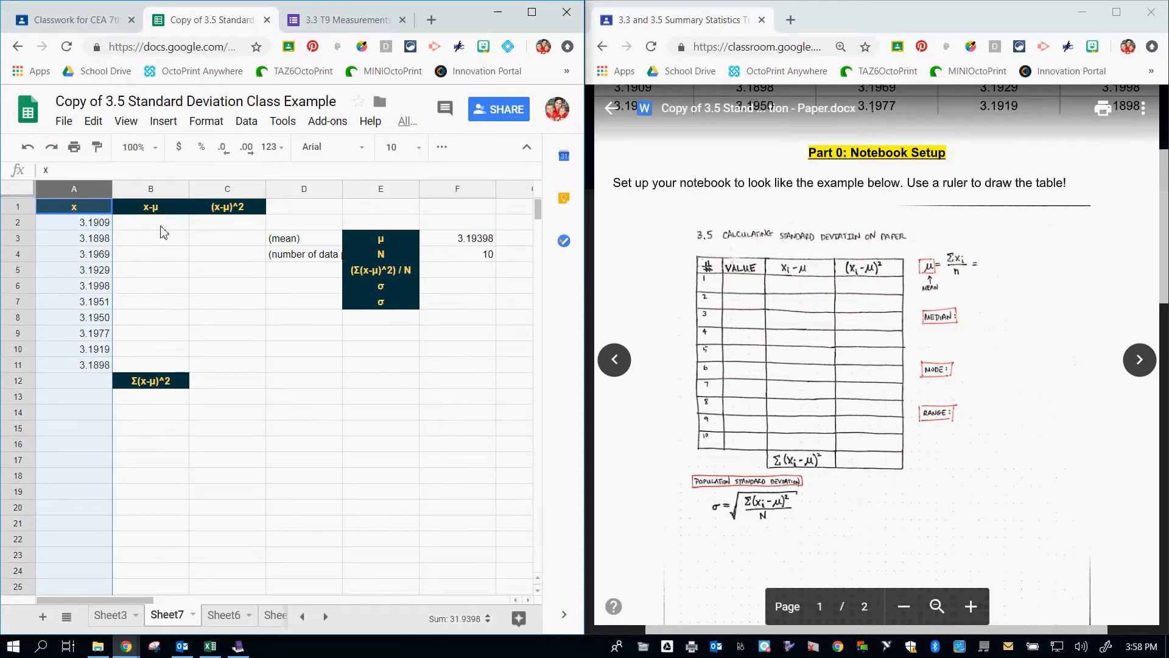
left_click(266, 125)
mouse_move(251, 129)
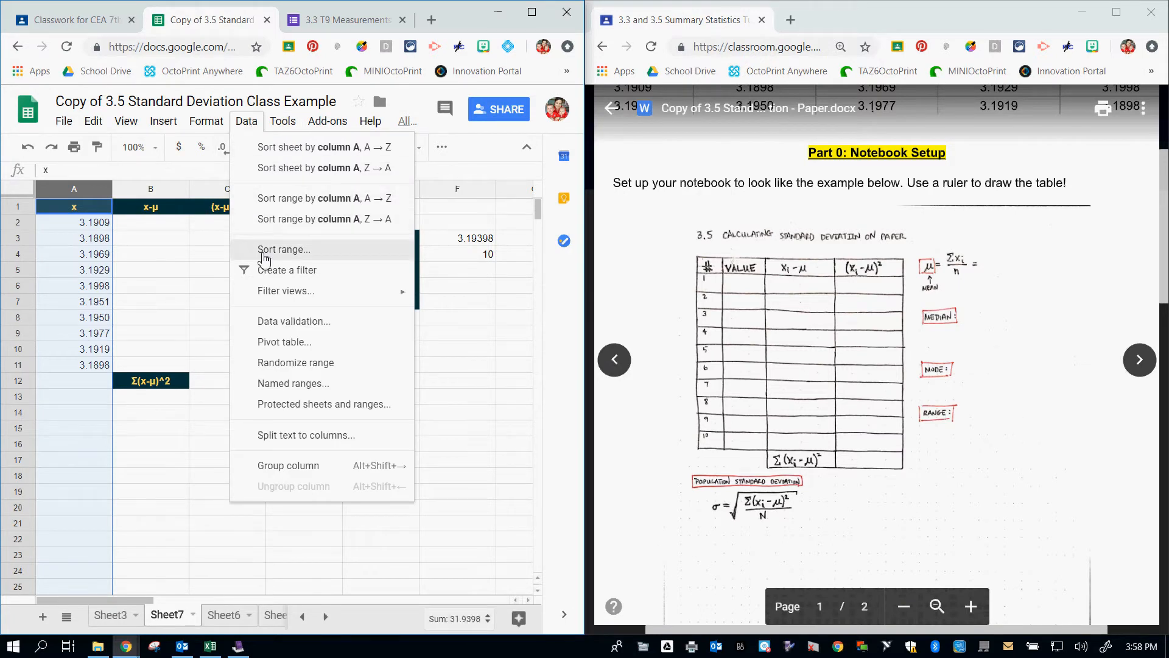
left_click(264, 251)
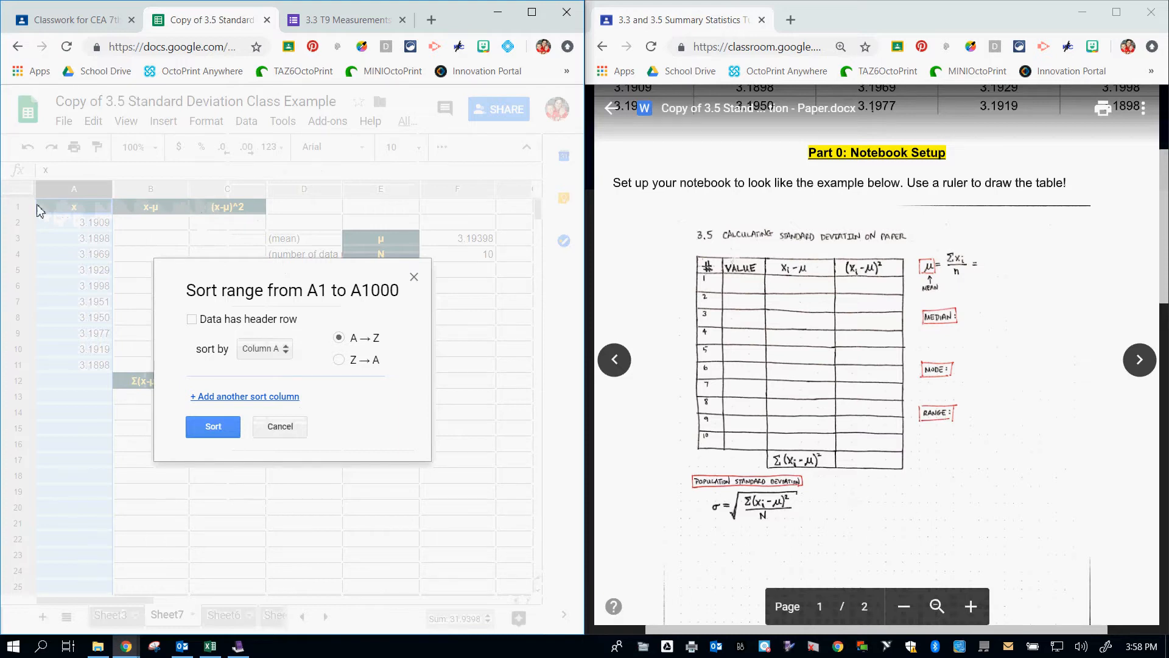
left_click(228, 321)
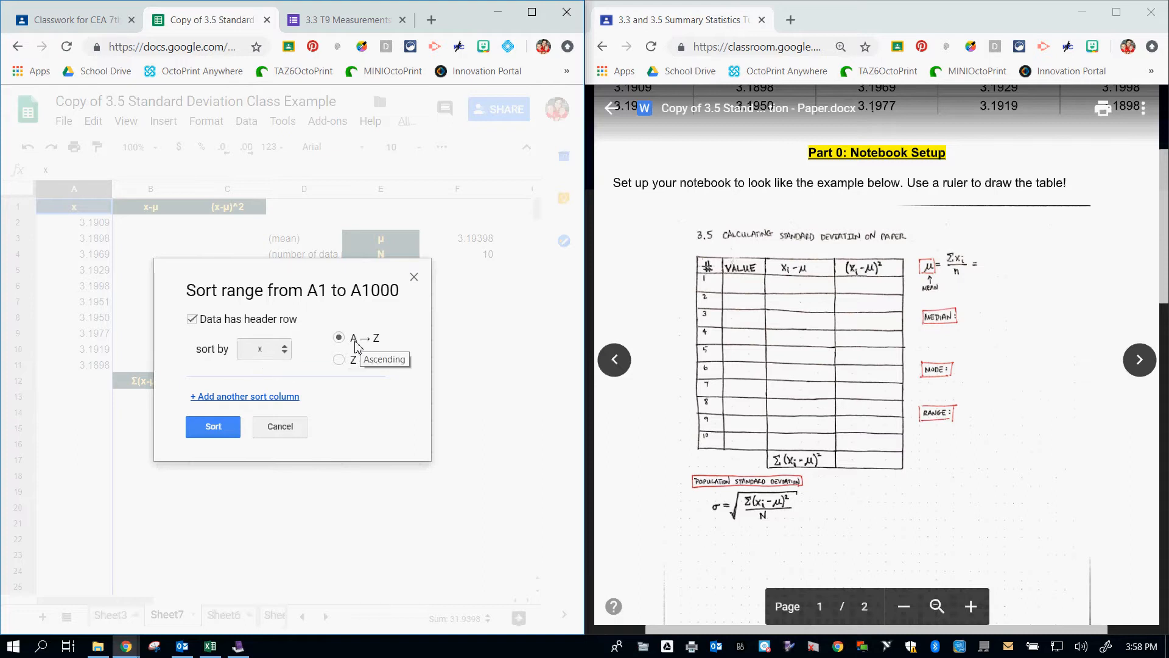
left_click(226, 427)
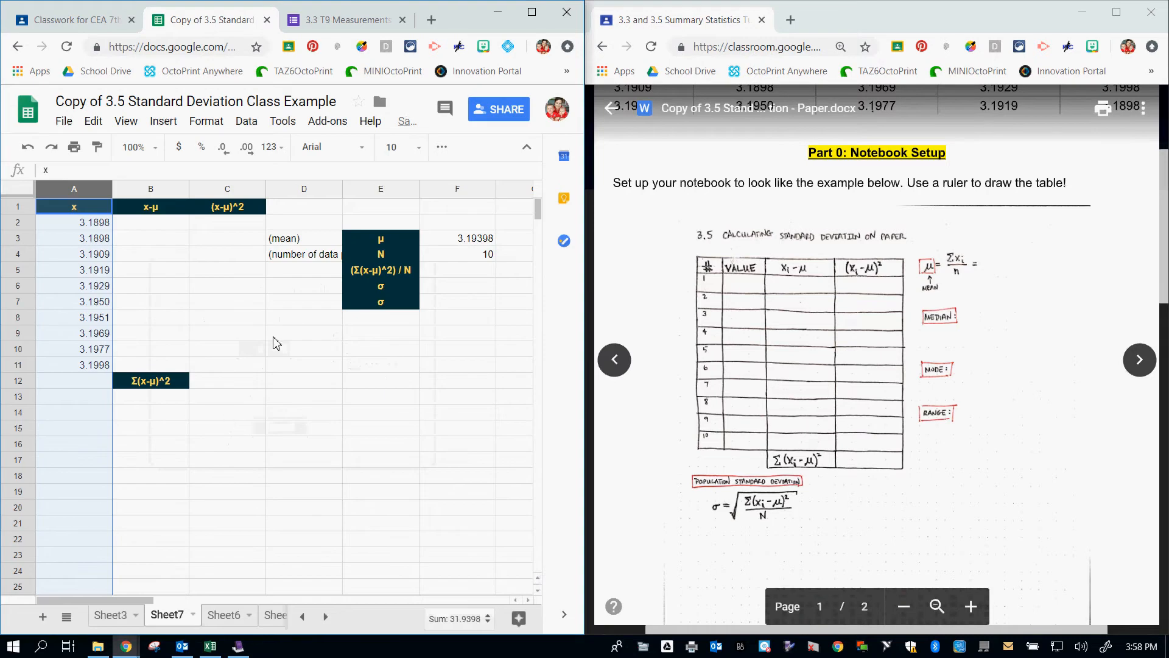
left_click(261, 316)
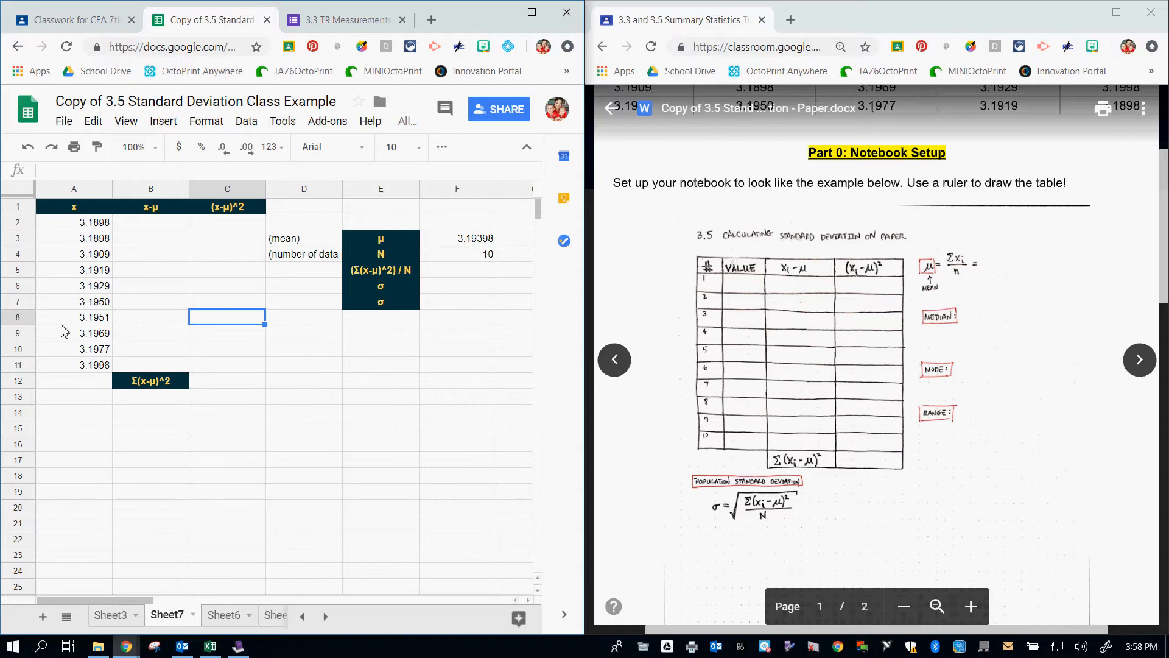
left_click(149, 225)
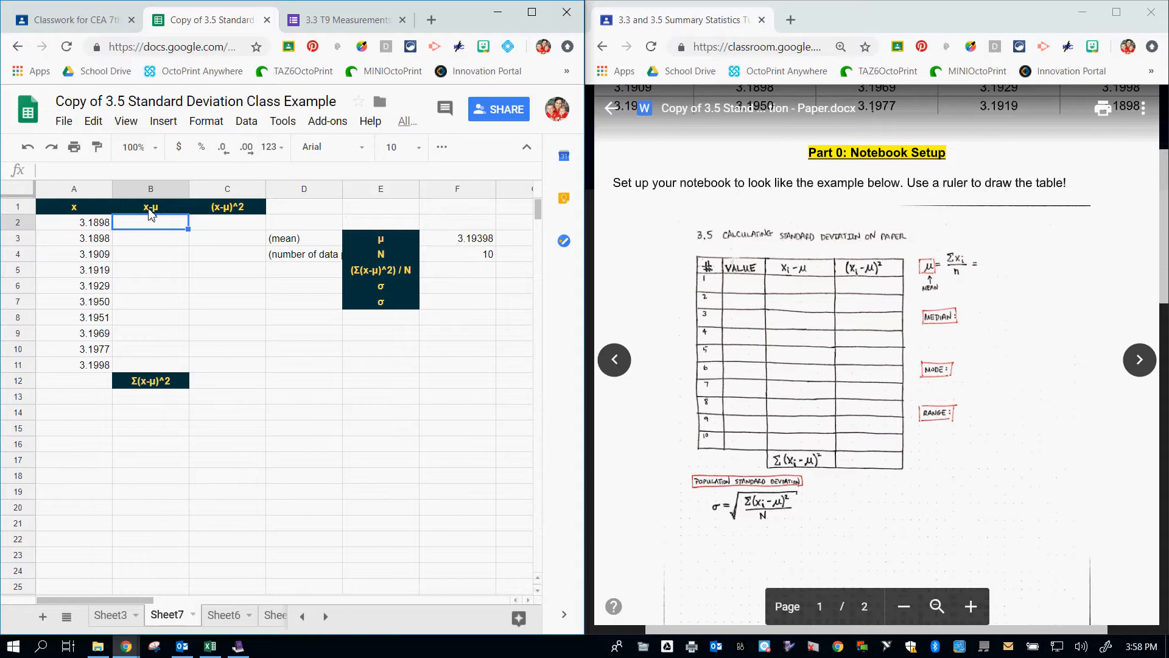
left_click(96, 226)
left_click(479, 243)
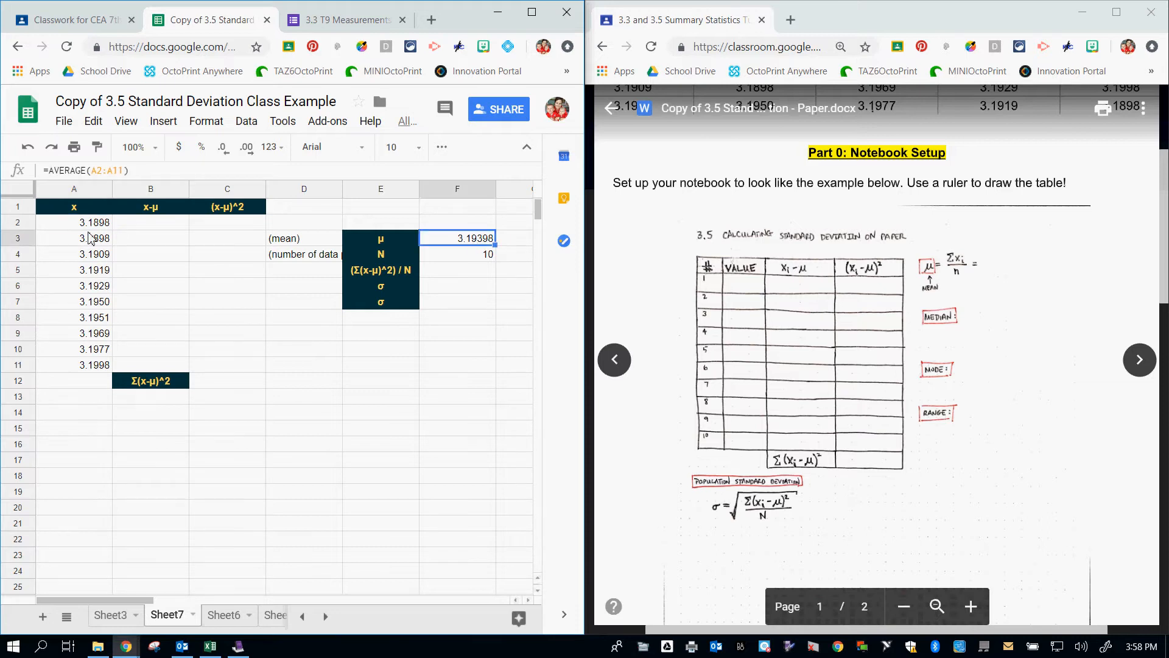
- Enter the formula =A2-F3 in B2 of the x-μ column and fill it down through B11
left_click(139, 222)
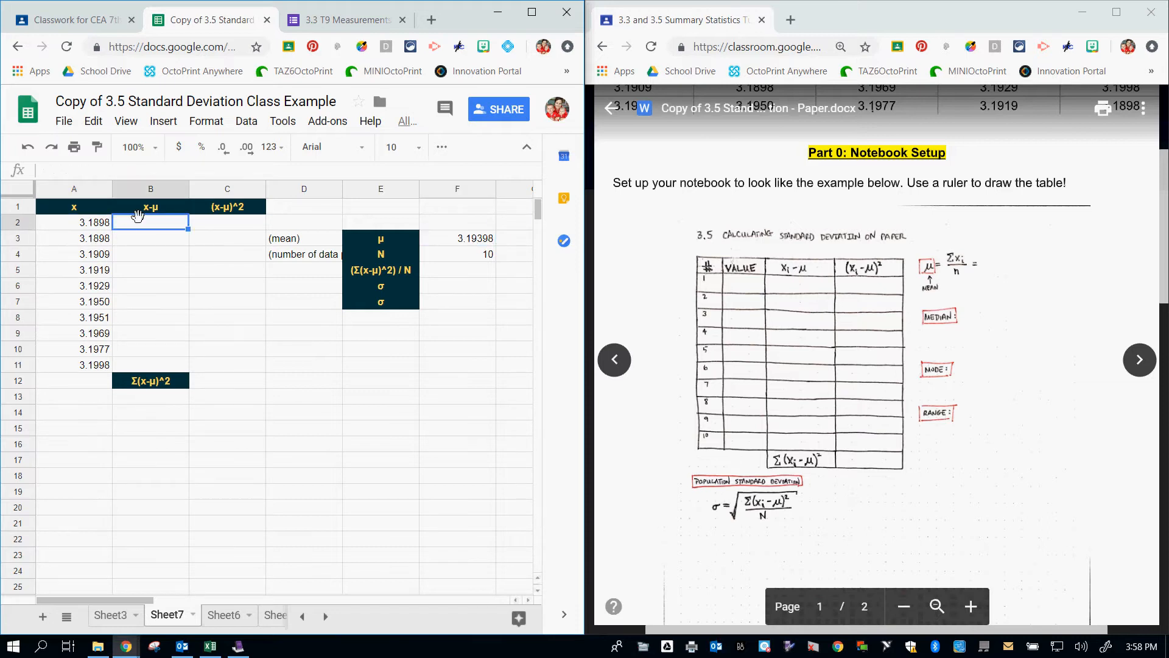
type("=")
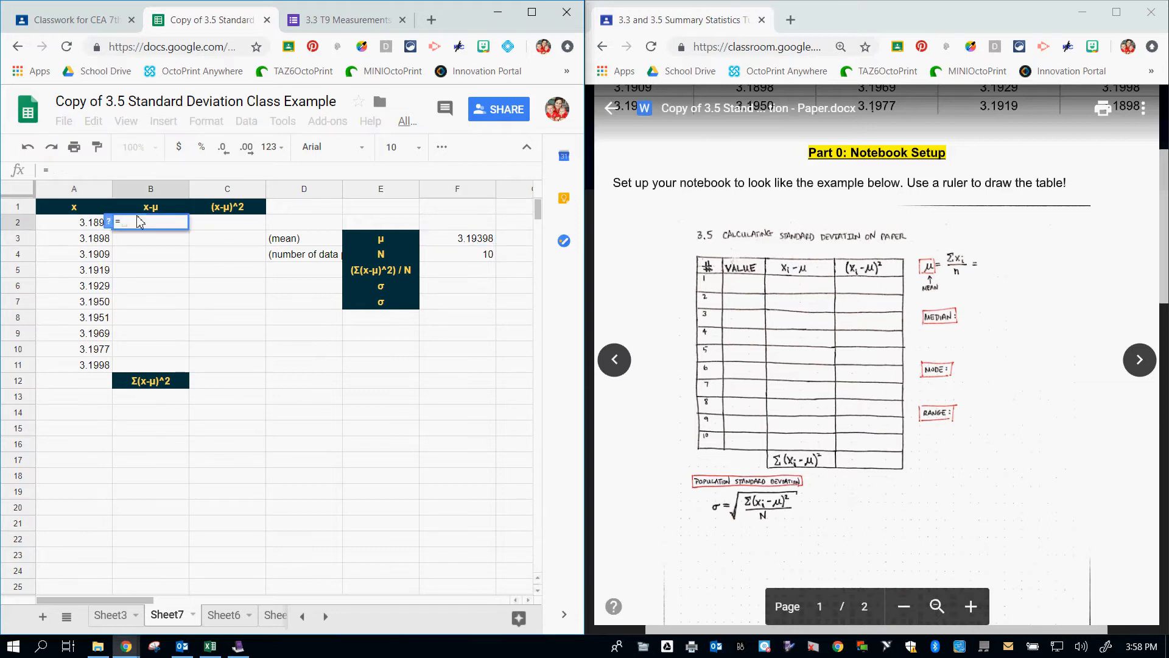
left_click(94, 229)
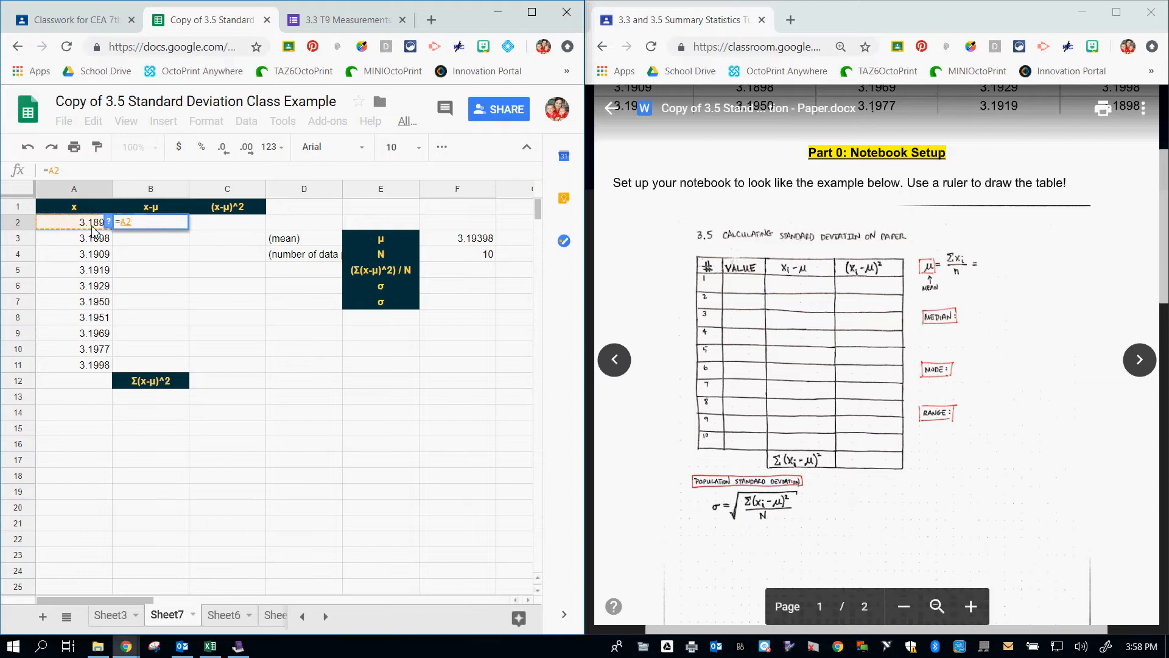
type("-")
left_click(488, 238)
key("Return")
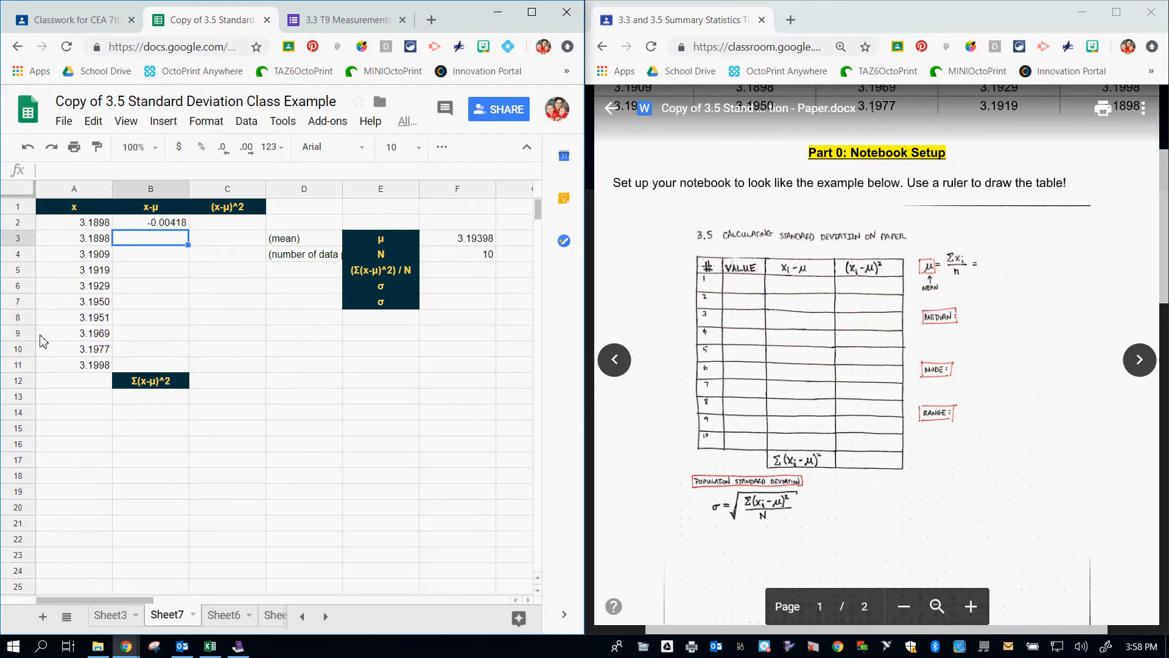
left_click(160, 223)
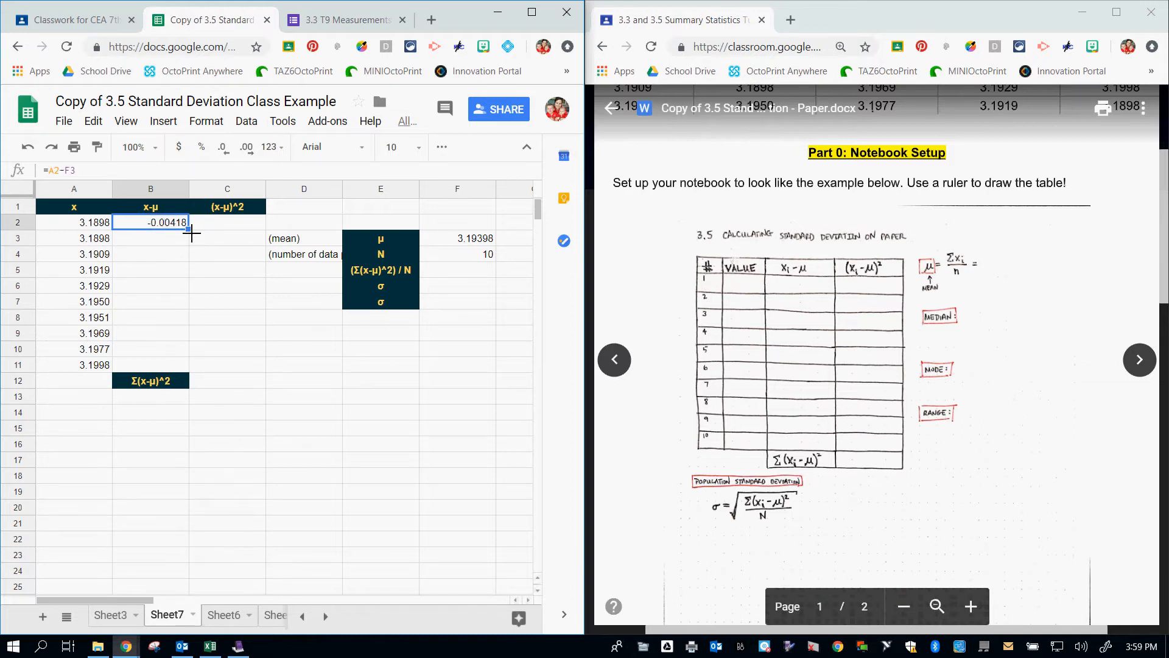
left_click_drag(191, 232, 186, 365)
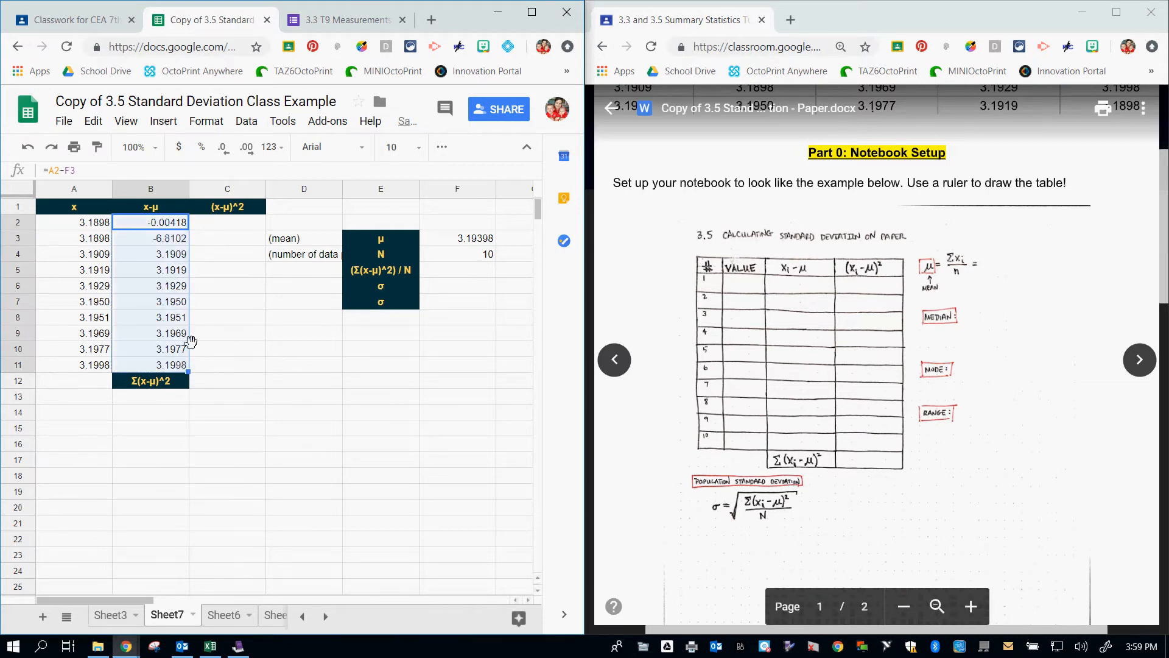
- Compare the formulas in B2 and B3 with the x values and with the mean and count cells F3 and F4
left_click(204, 303)
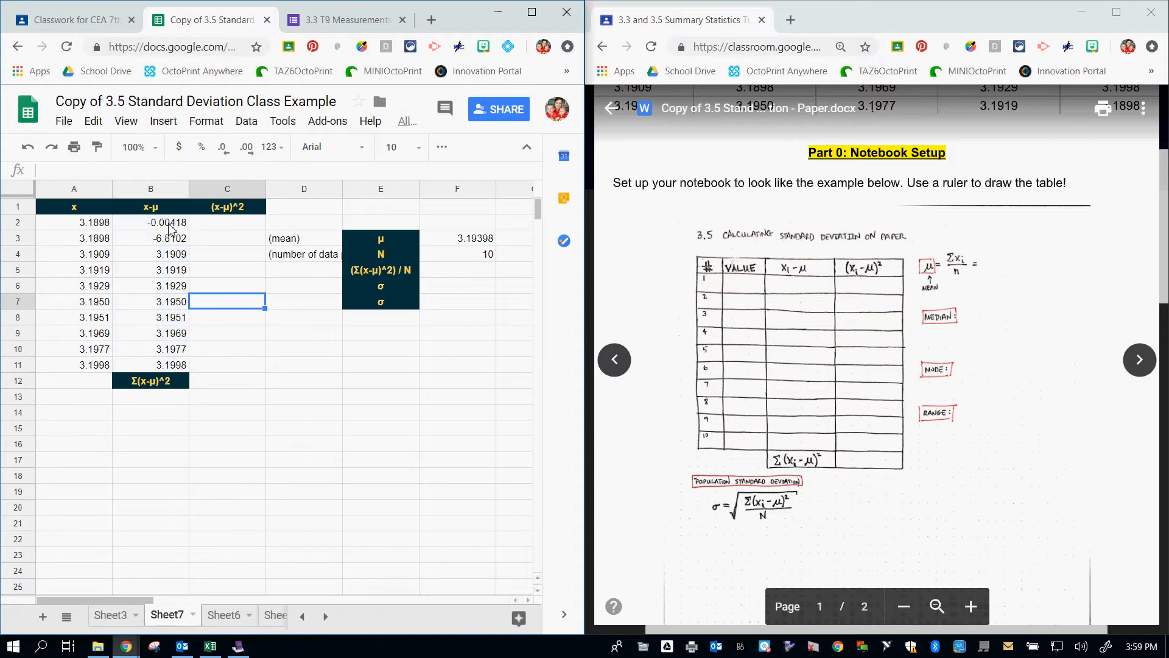
left_click(169, 224)
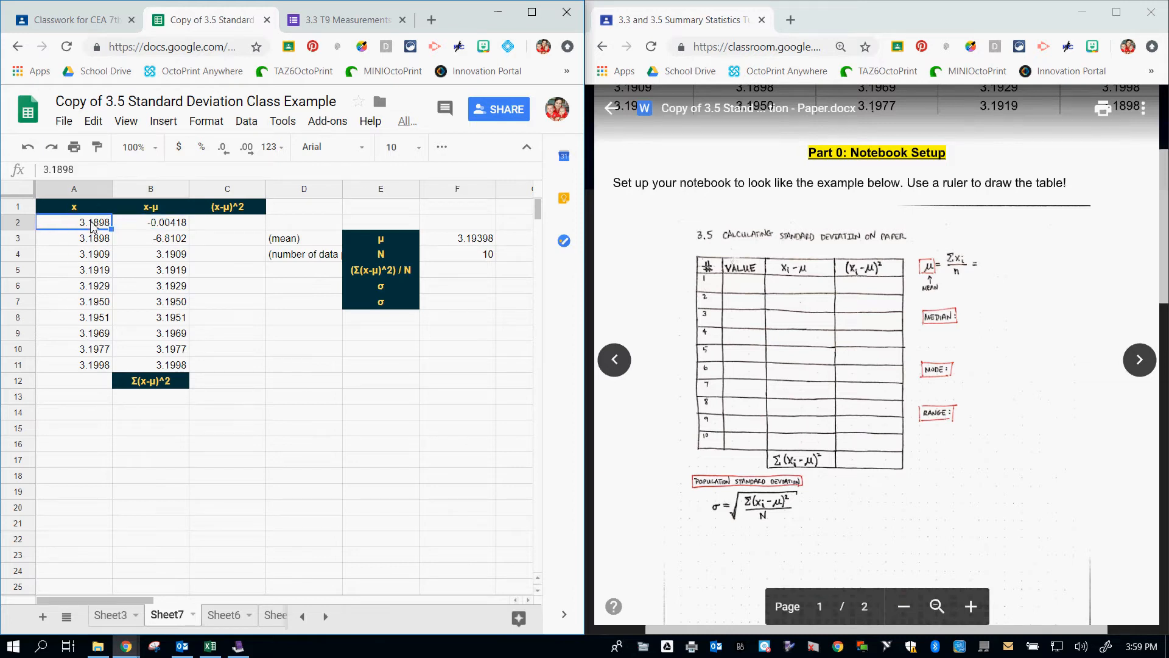
left_click(451, 240)
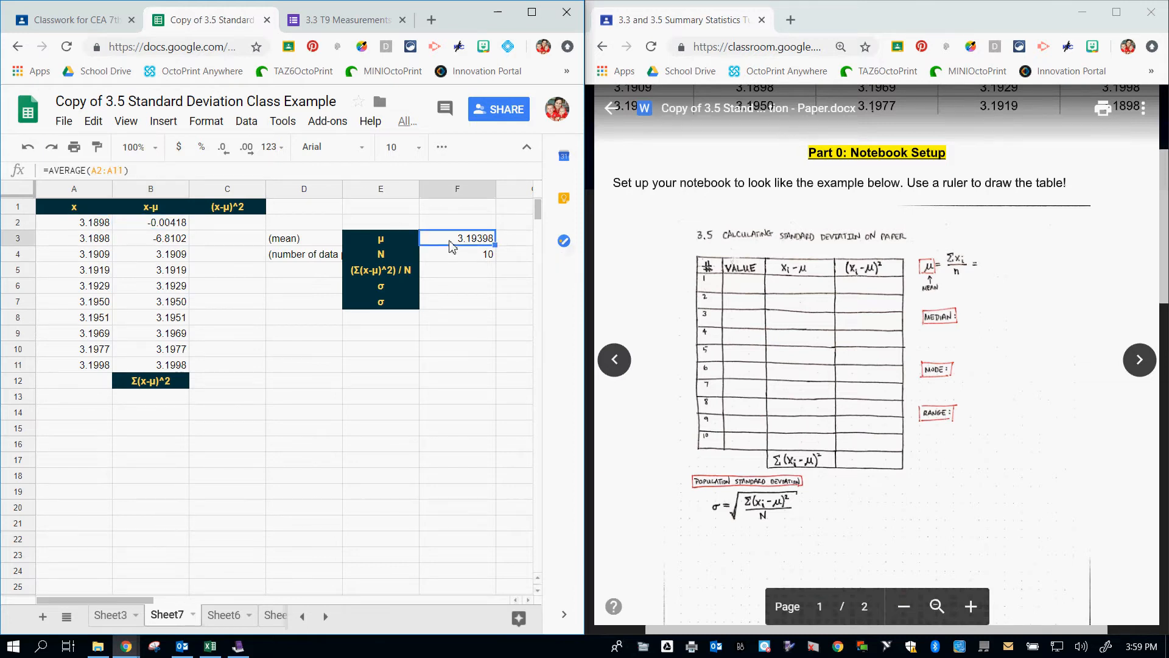
left_click(157, 225)
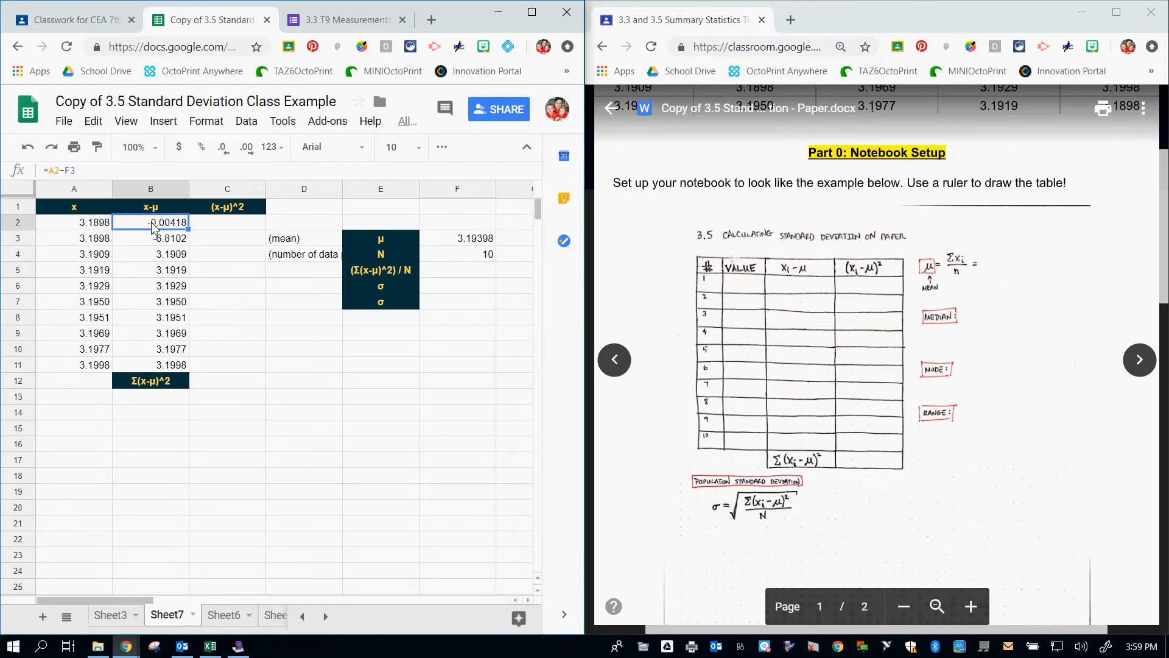
left_click(482, 240)
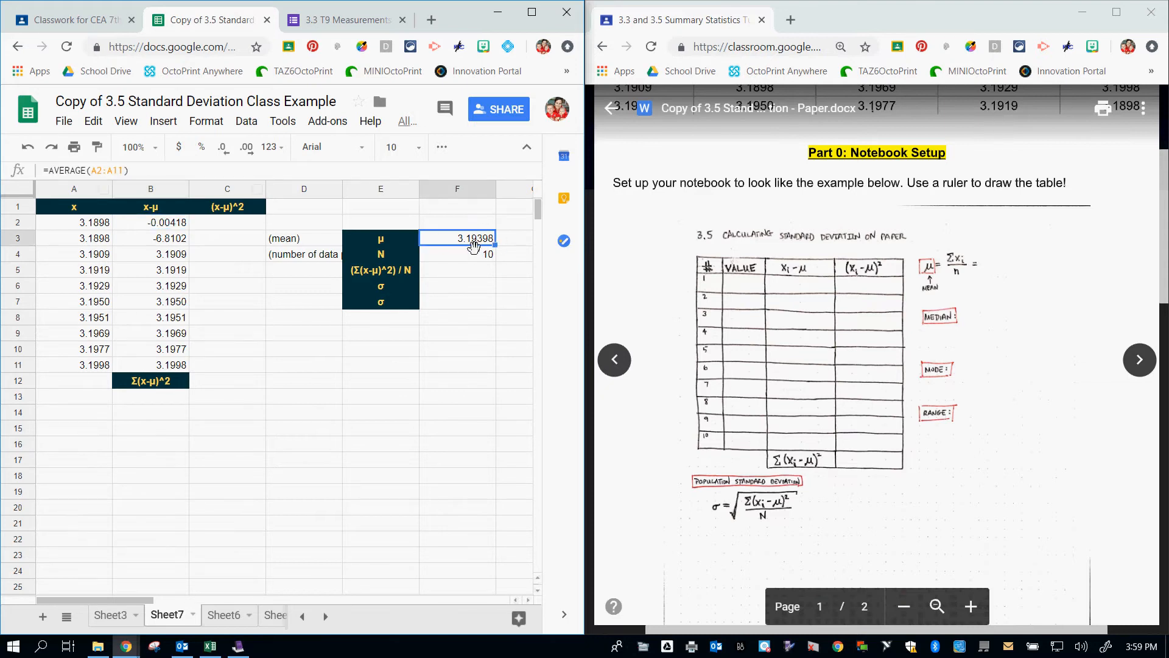
left_click(187, 231)
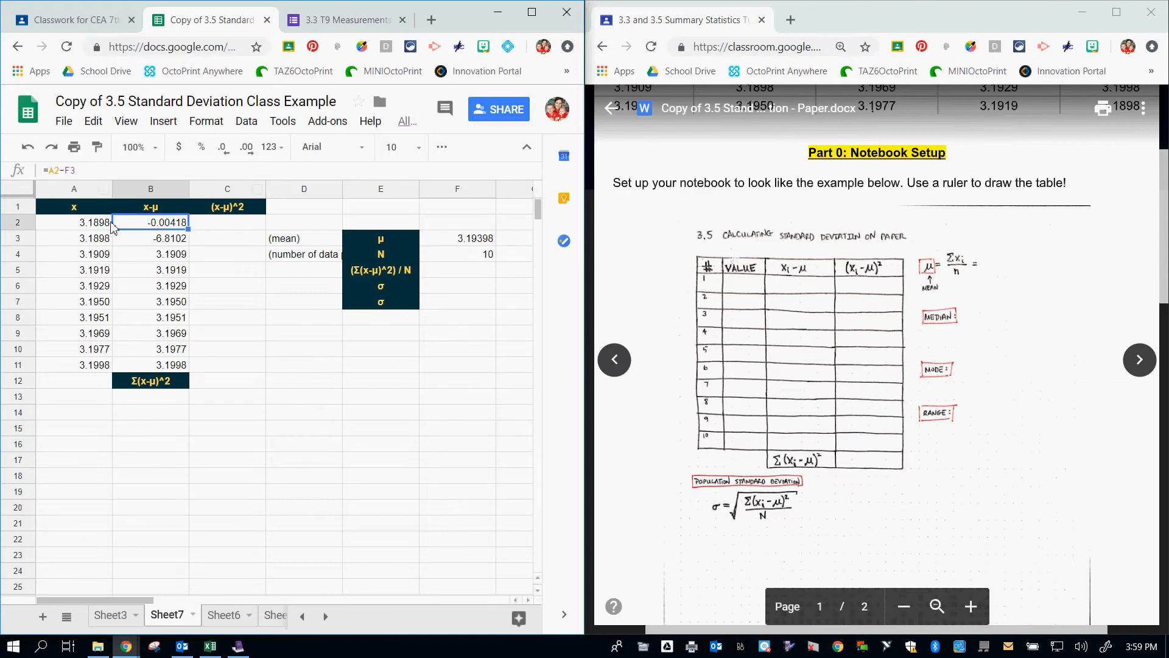
left_click(104, 243)
left_click(108, 262)
left_click(108, 272)
left_click(108, 288)
left_click(109, 304)
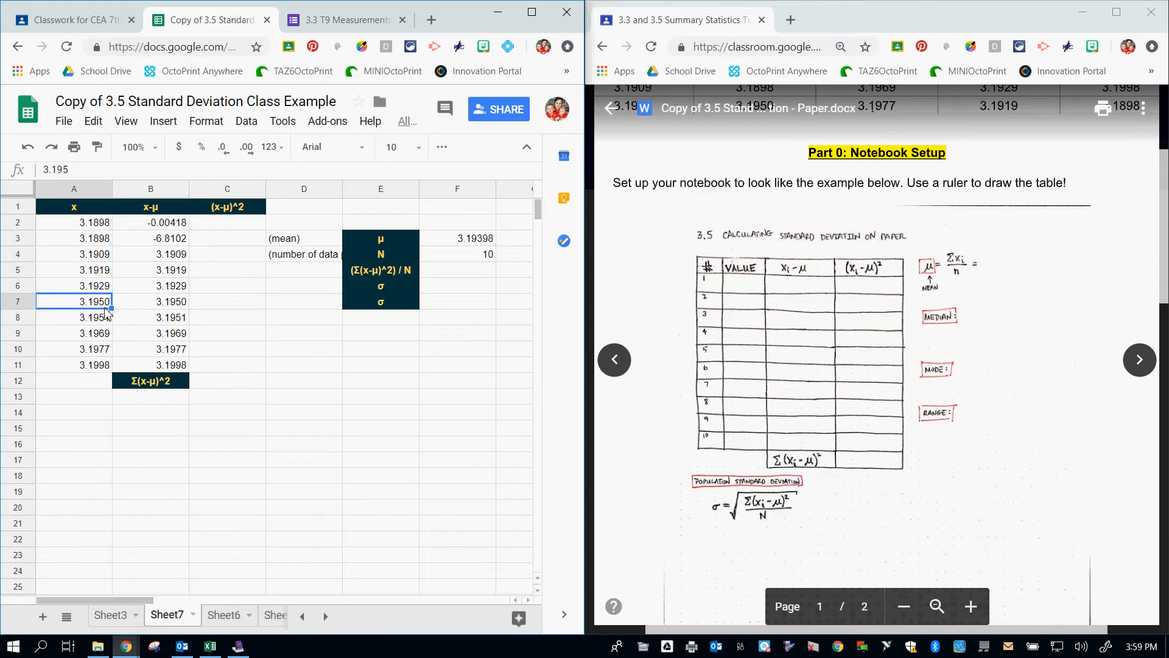
left_click(178, 227)
left_click(168, 245)
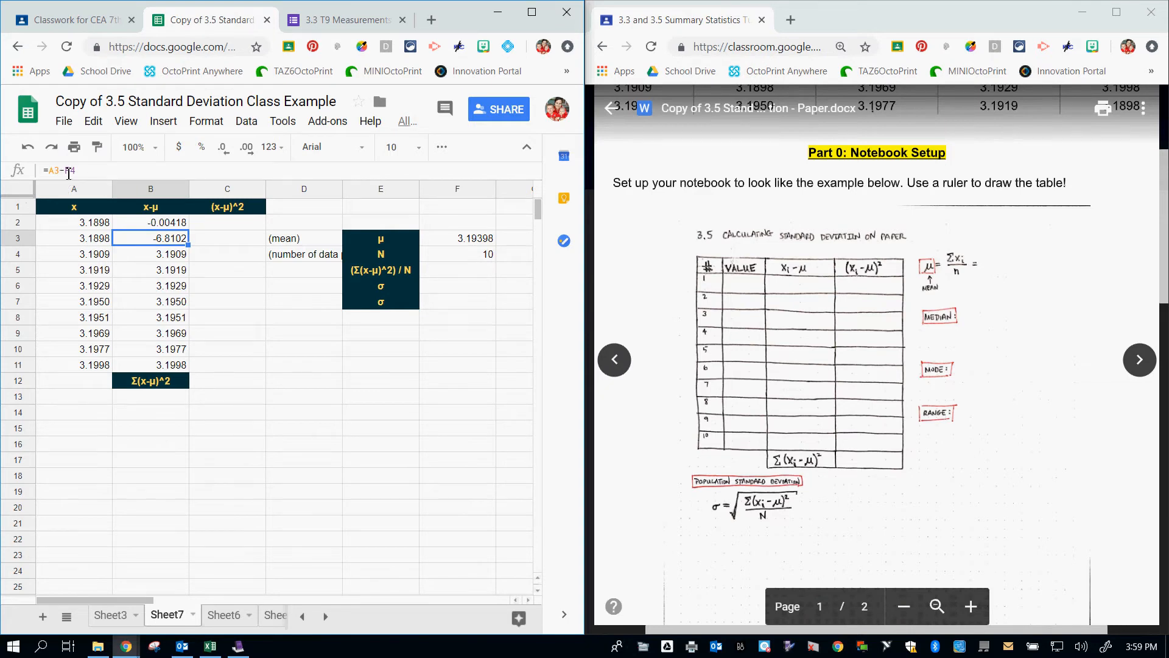
left_click(488, 255)
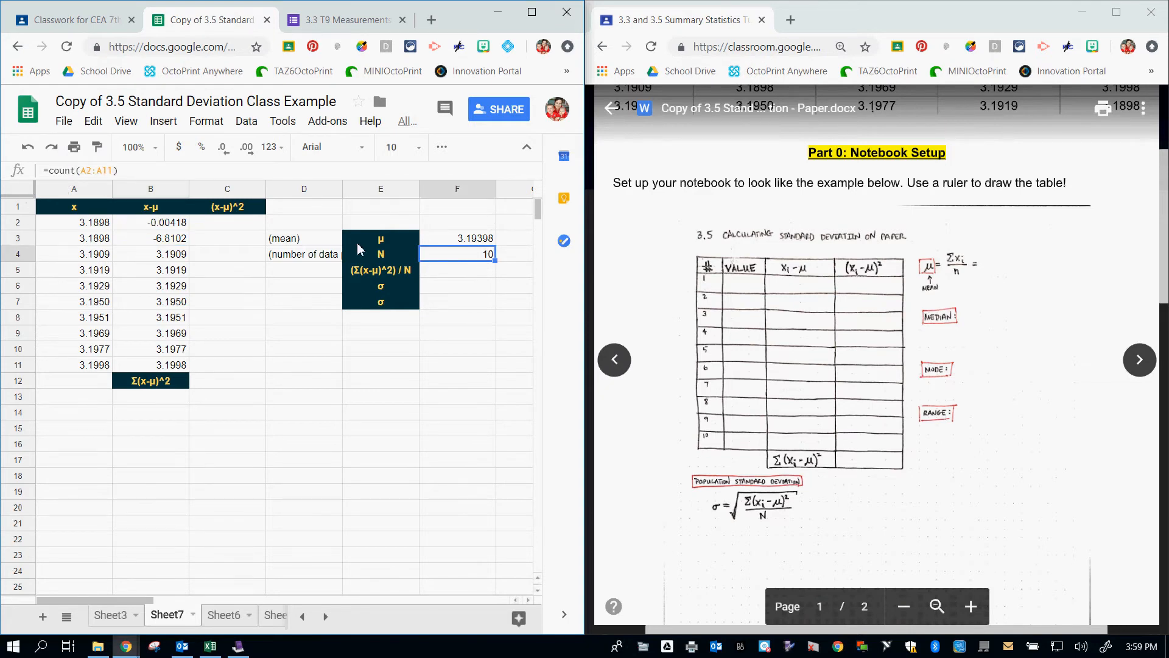
- Correct the B3 formula to =A3-F3 so that it subtracts the mean
left_click(176, 239)
left_click(76, 171)
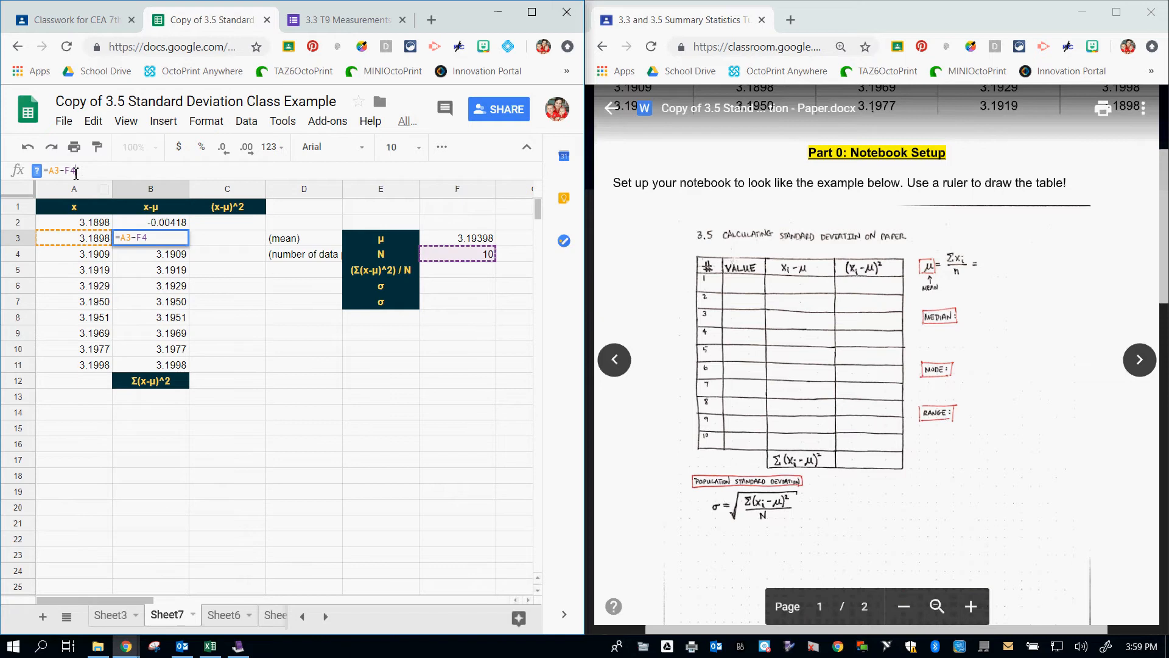
left_click(162, 240)
key("BackSpace")
type("3")
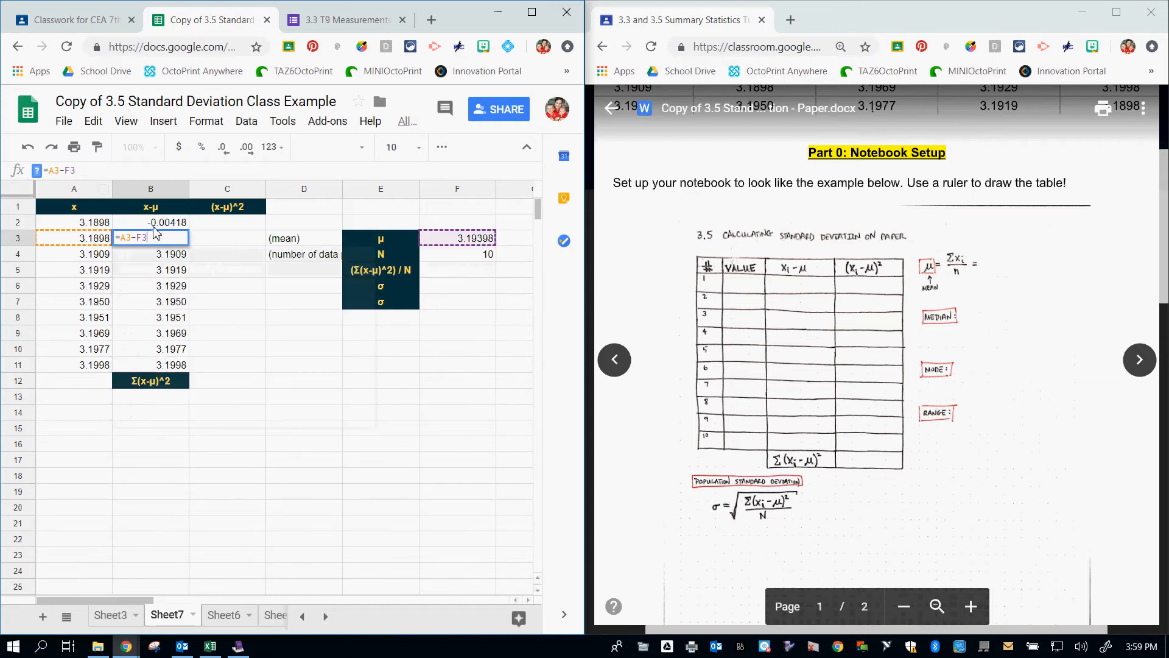
key("Return")
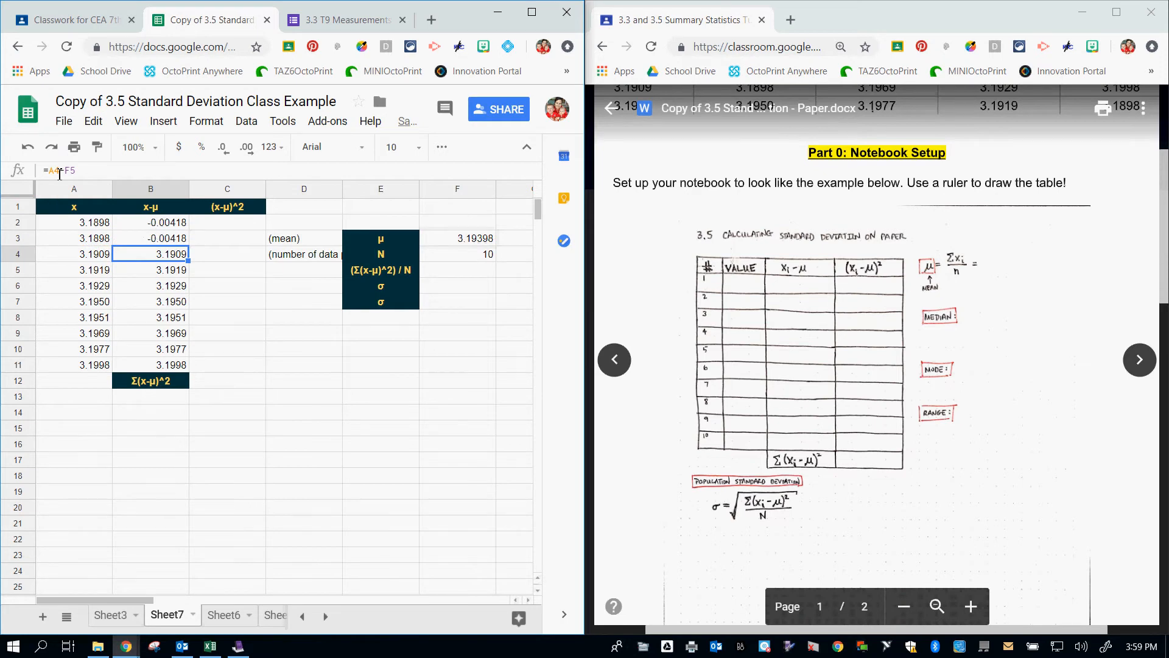
- Correct the x-μ formulas to =A4-F3 in B4 and =A5-F3 in B5
left_click(87, 170)
key("BackSpace")
type("3")
key("Return")
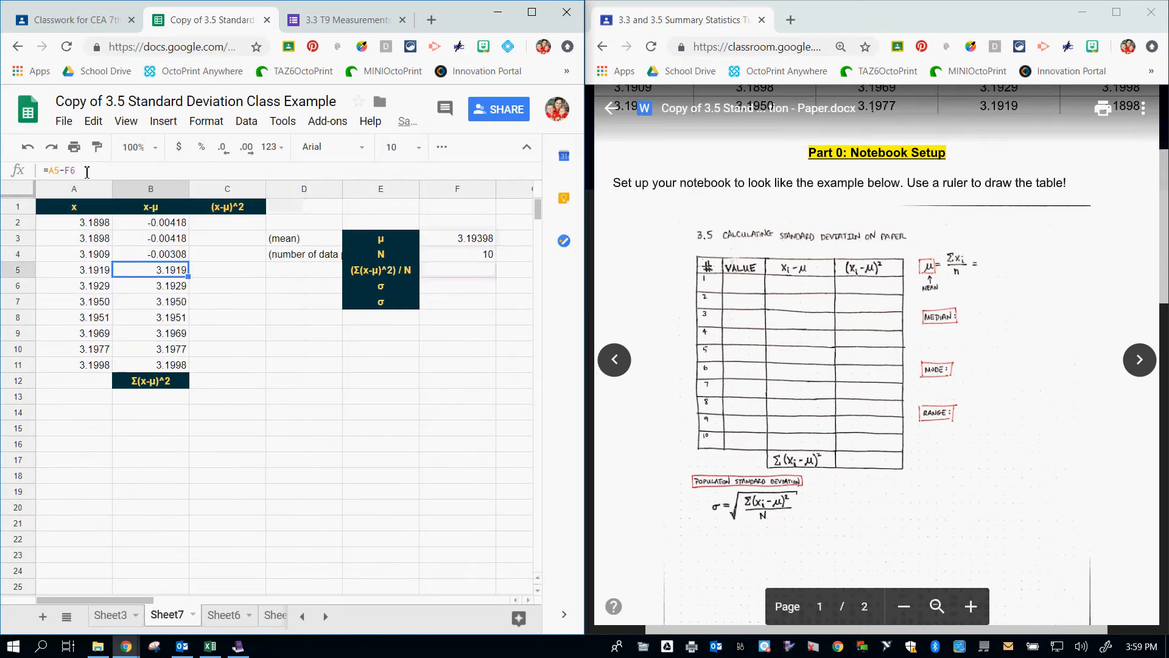
left_click(87, 170)
key("BackSpace")
type("3")
key("Return")
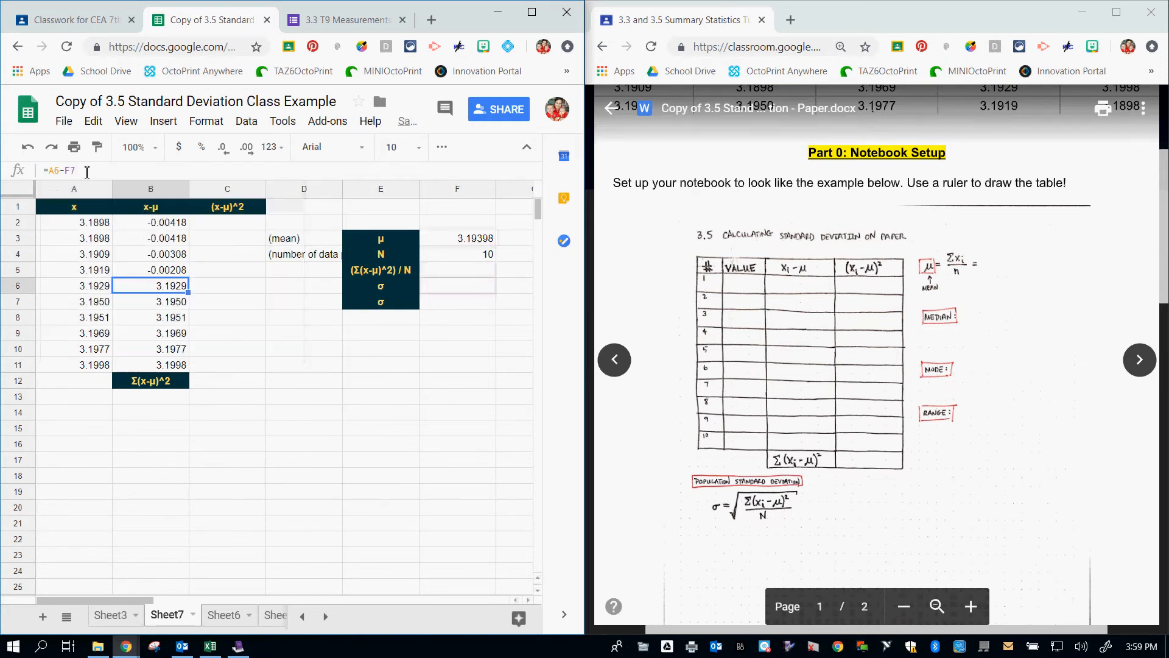
- Correct the x-μ formulas to =A6-F3 in B6 and =A7-F3 in B7
left_click(87, 172)
key("BackSpace")
type("3")
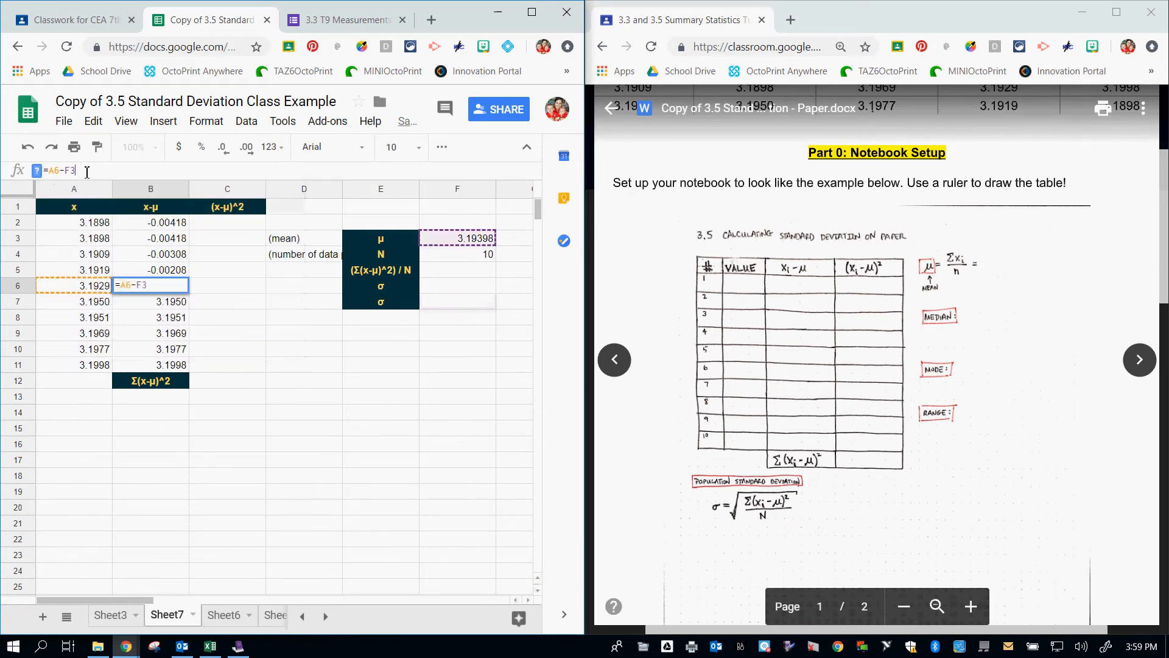
key("Return")
left_click(87, 171)
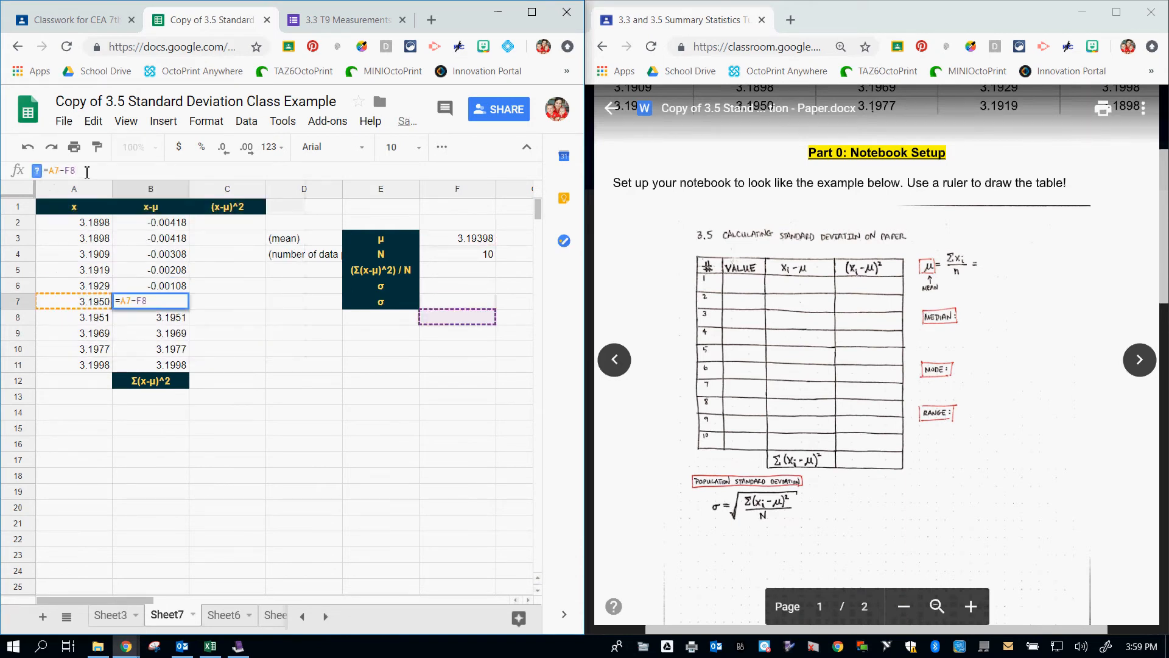
key("BackSpace")
type("3")
key("Return")
- Correct the x-μ formulas to =A8-F3 in B8 and =A9-F3 in B9
left_click(87, 171)
key("BackSpace")
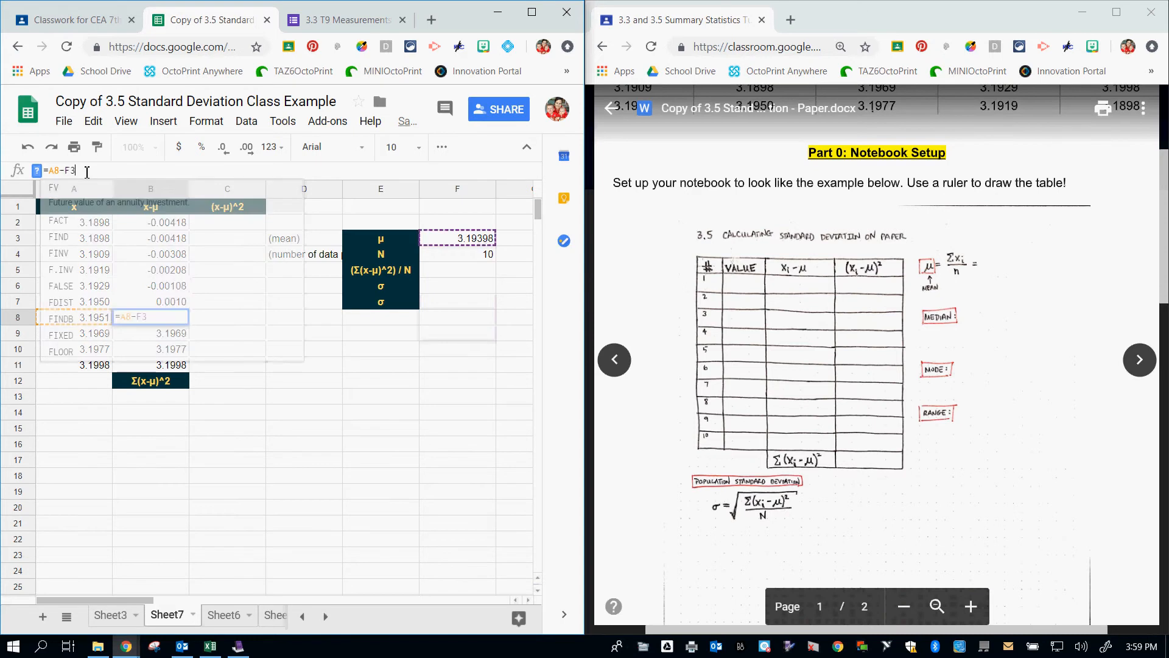
type("3")
key("Return")
left_click(87, 172)
key("BackSpace")
key("BackSpace")
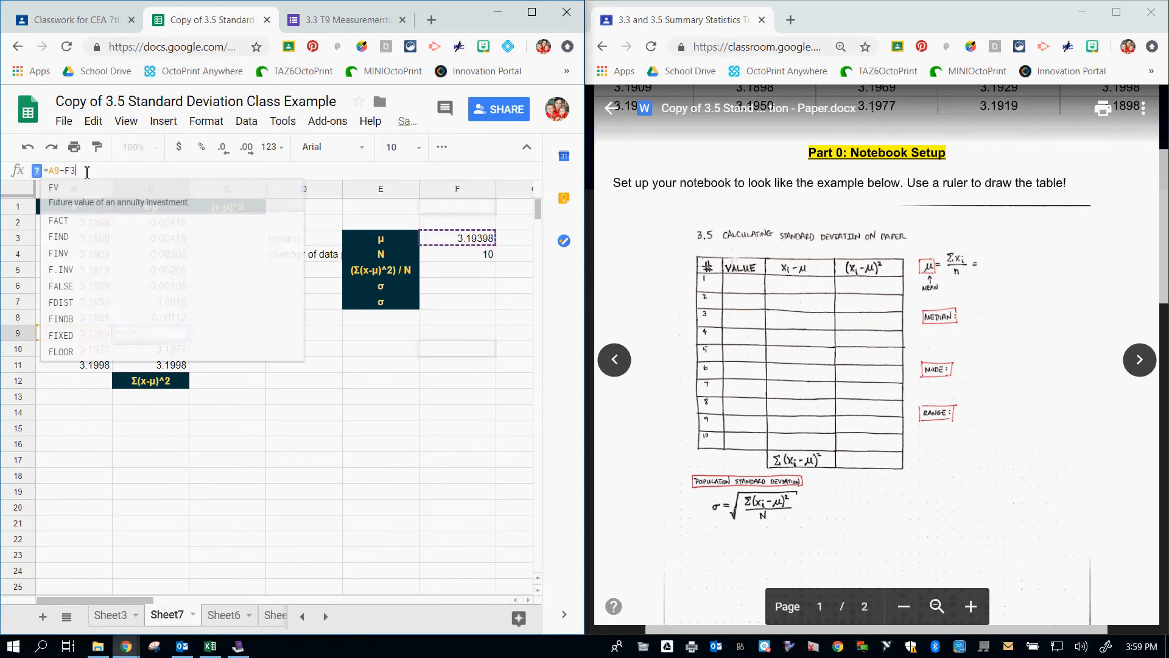
type("3")
key("Return")
- Correct the x-μ formulas to =A10-F3 in B10 and =A11-F3 in B11
double_click(88, 171)
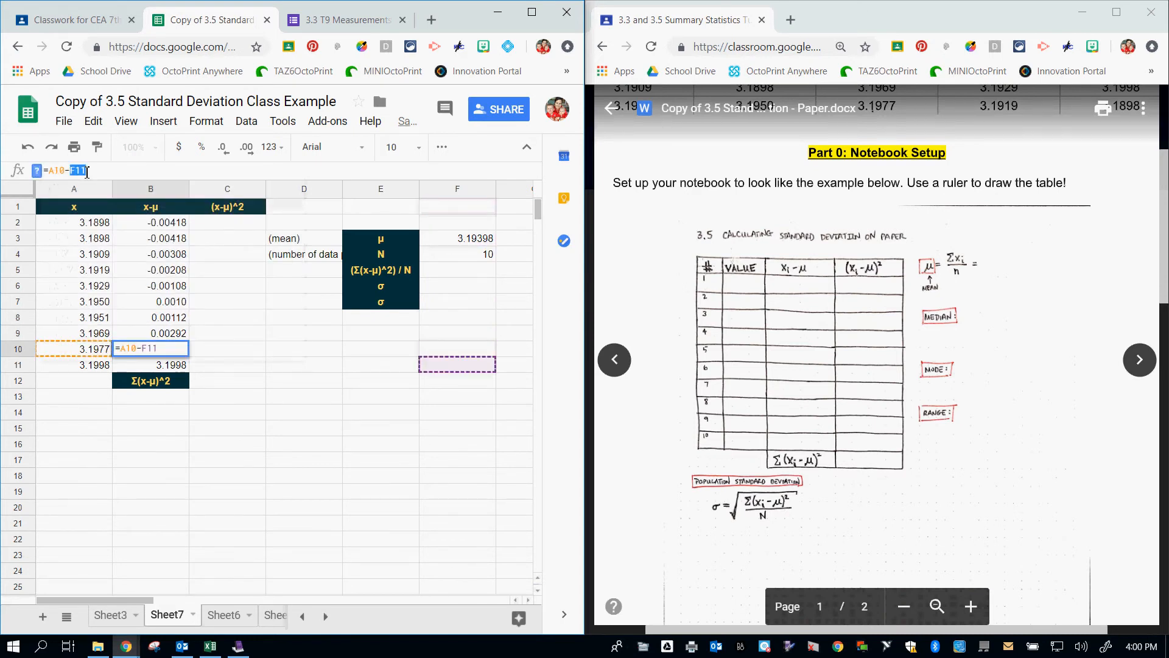
type("F3")
key("Return")
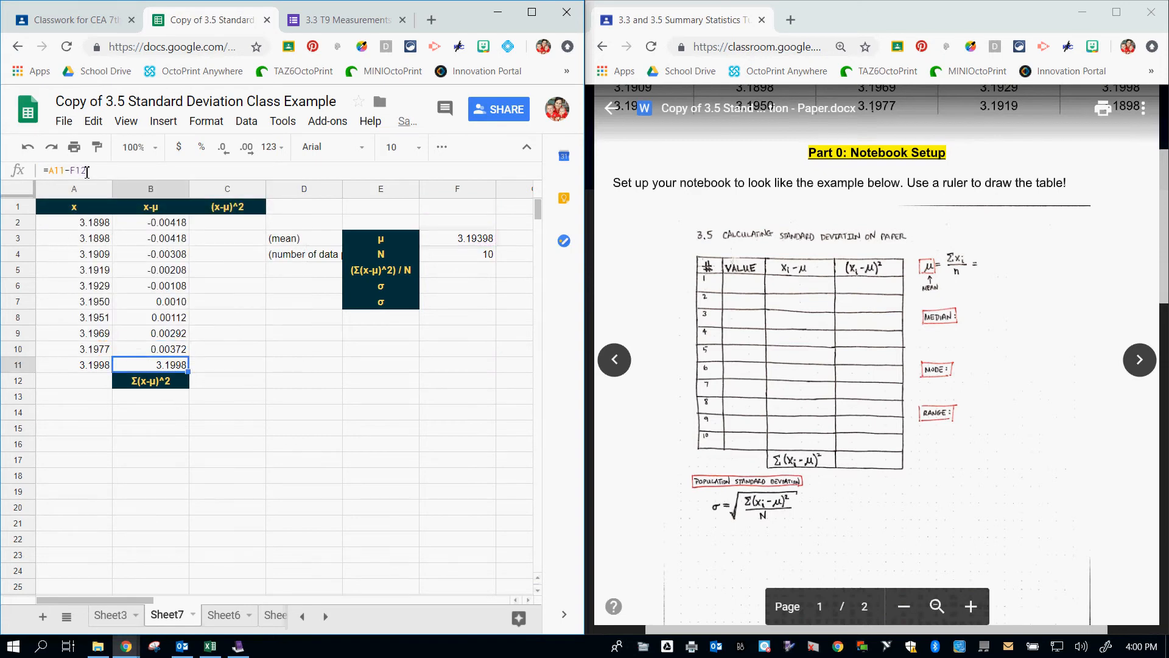
double_click(87, 172)
type("F3")
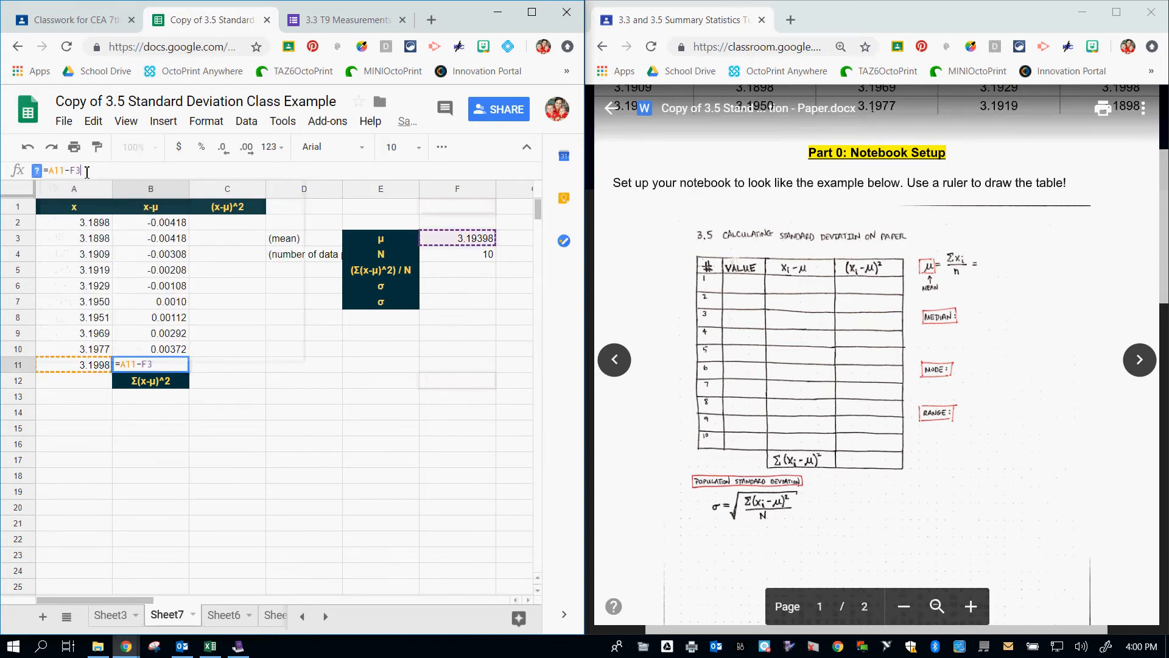
key("Return")
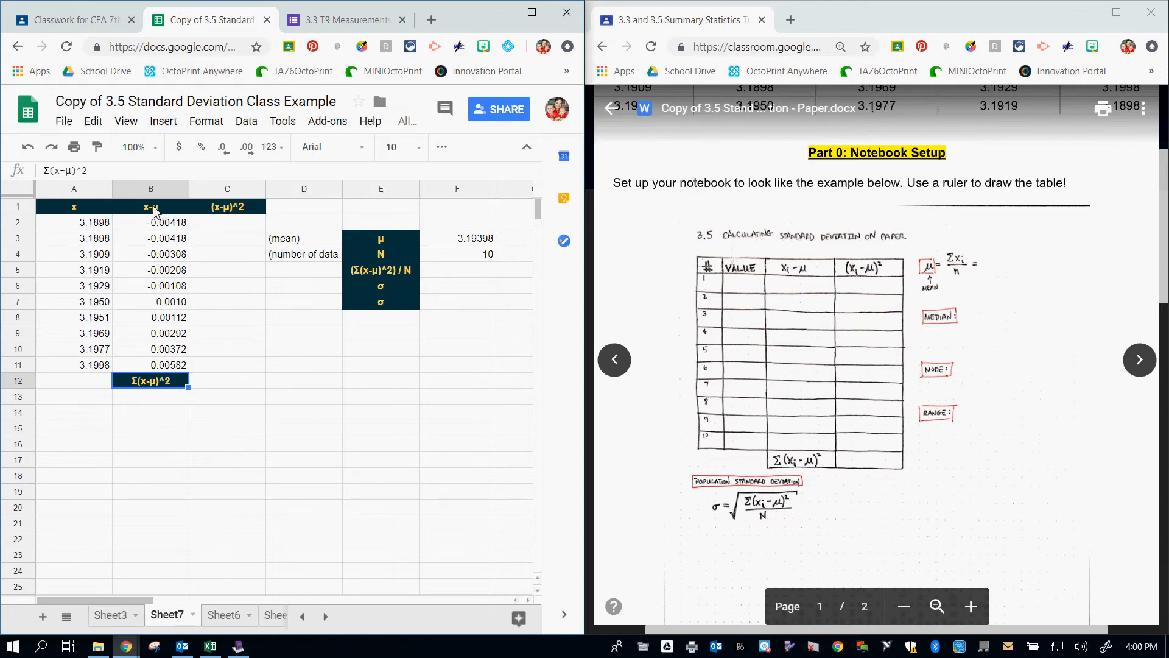
- Enter the formula =B2^2 in C2 of the (x-μ)^2 column
left_click(181, 226)
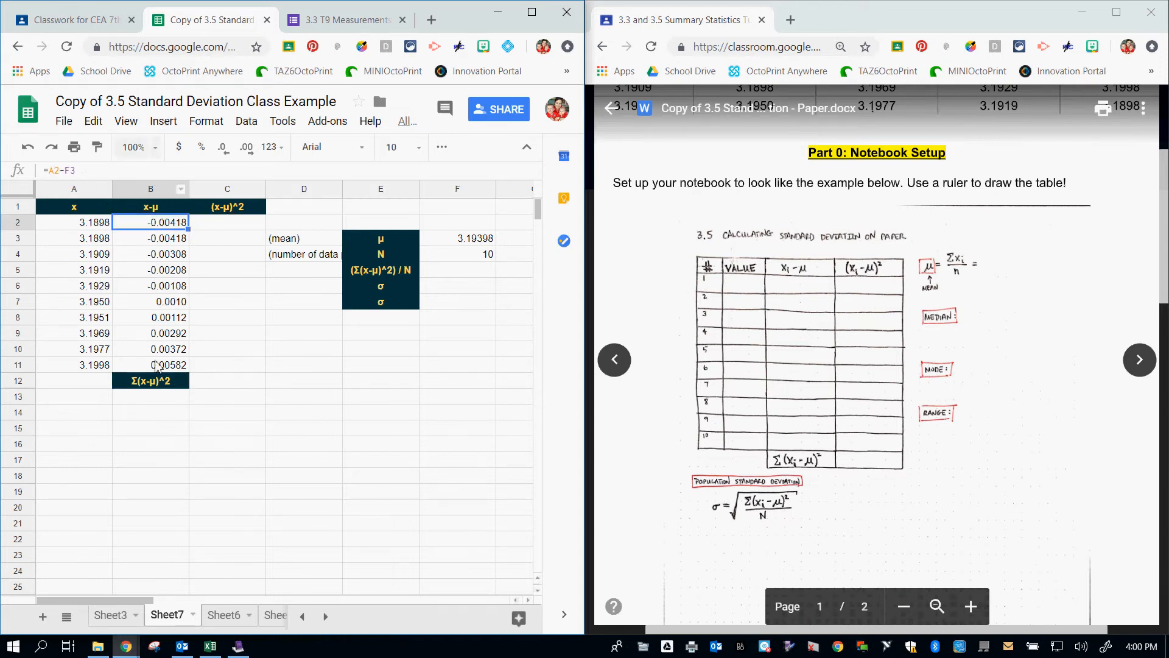
left_click(222, 226)
type("=")
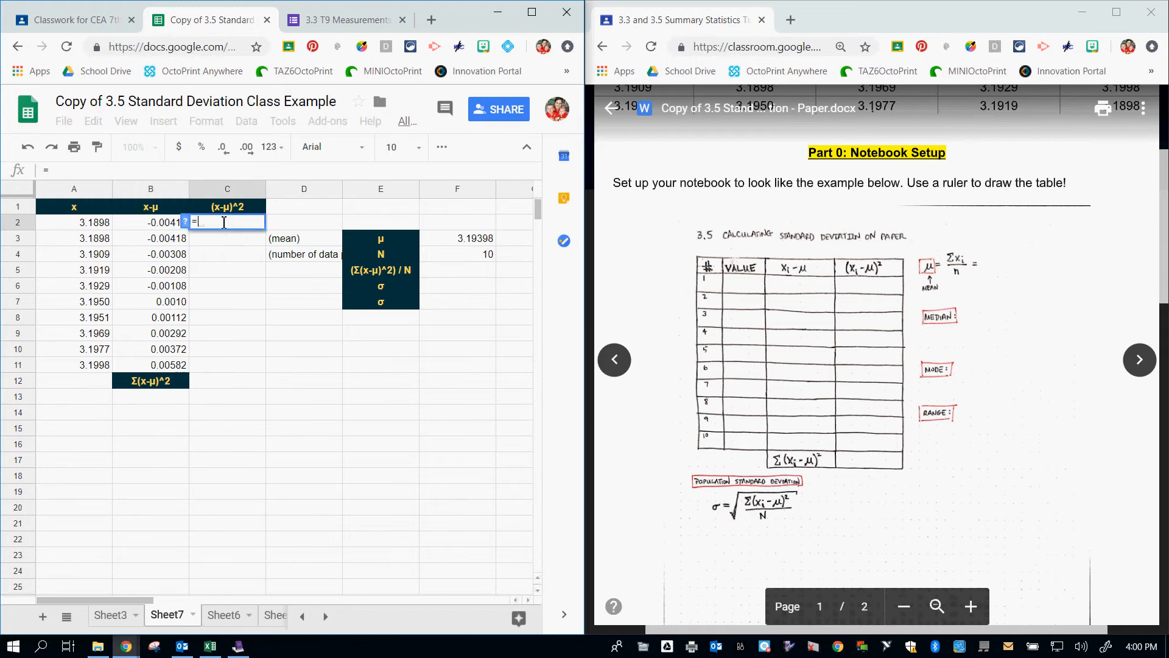
left_click(158, 225)
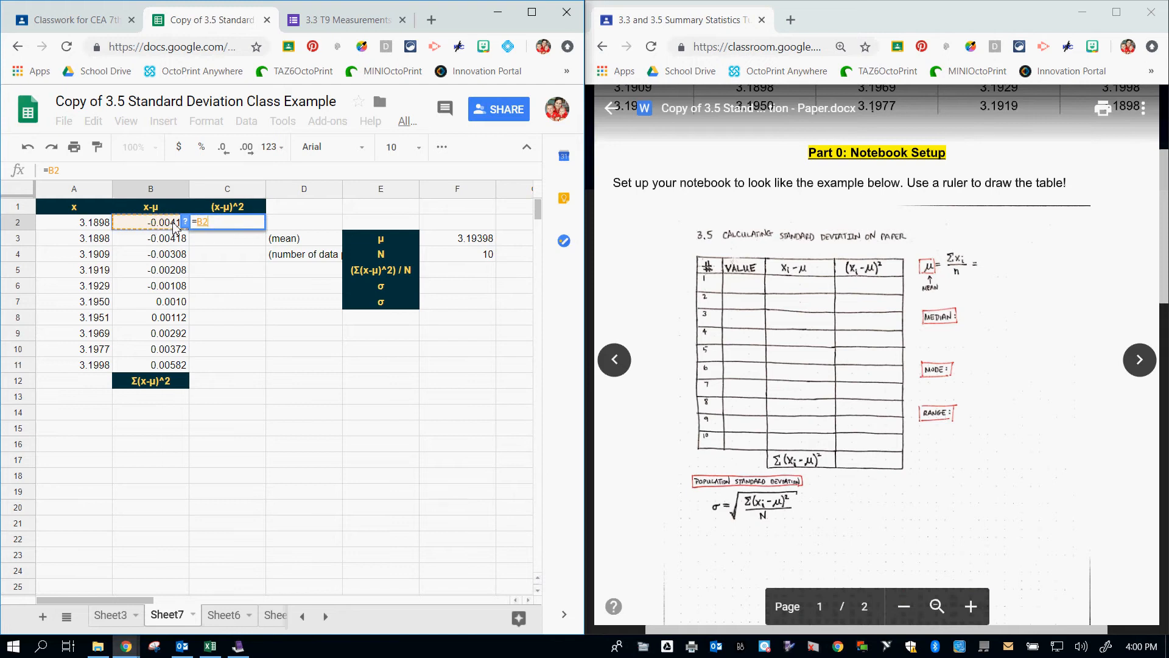
type("^2")
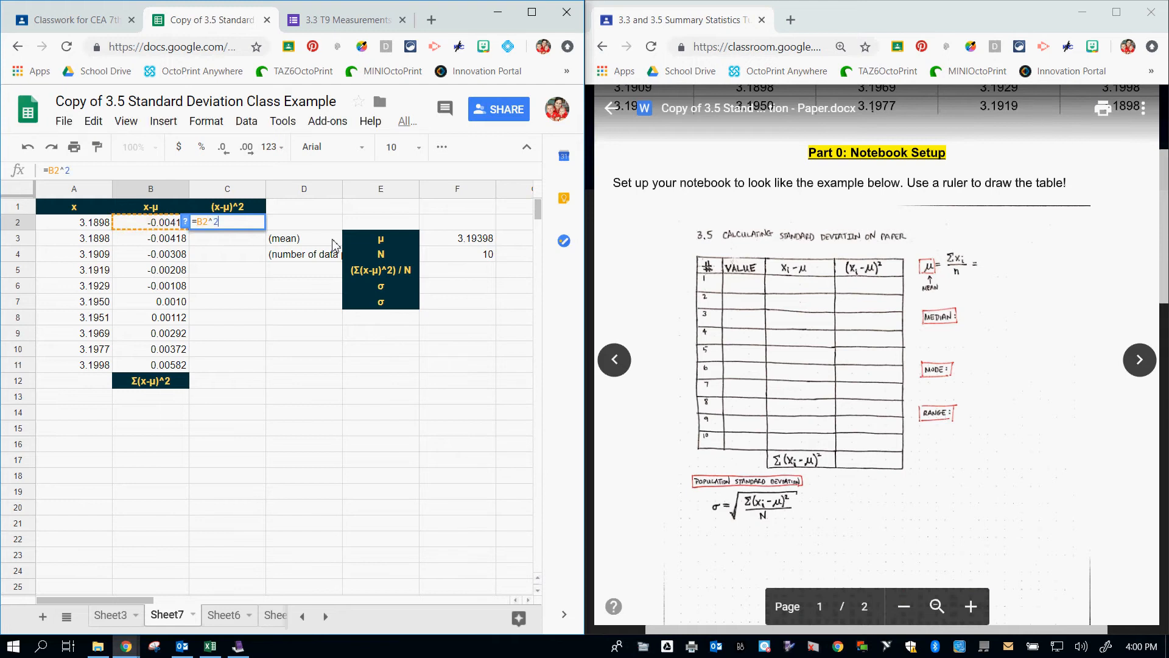
key("Return")
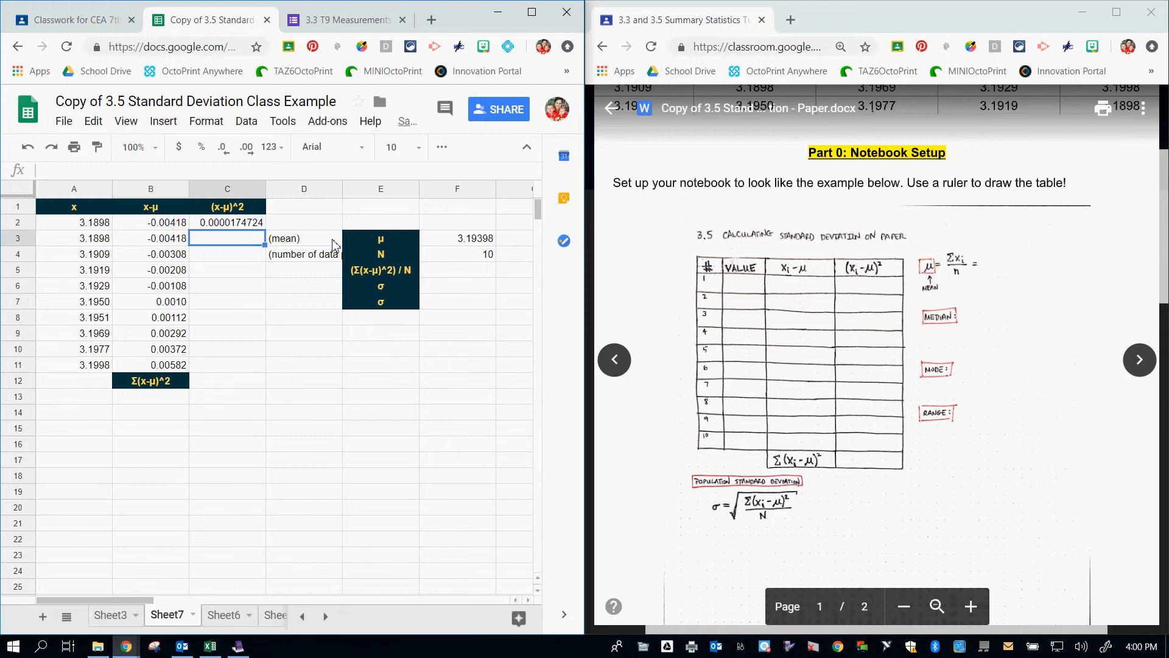
- Fill the C2 formula down through C11 and check the copied formulas in C3, C4, C9 and C11
left_click(257, 225)
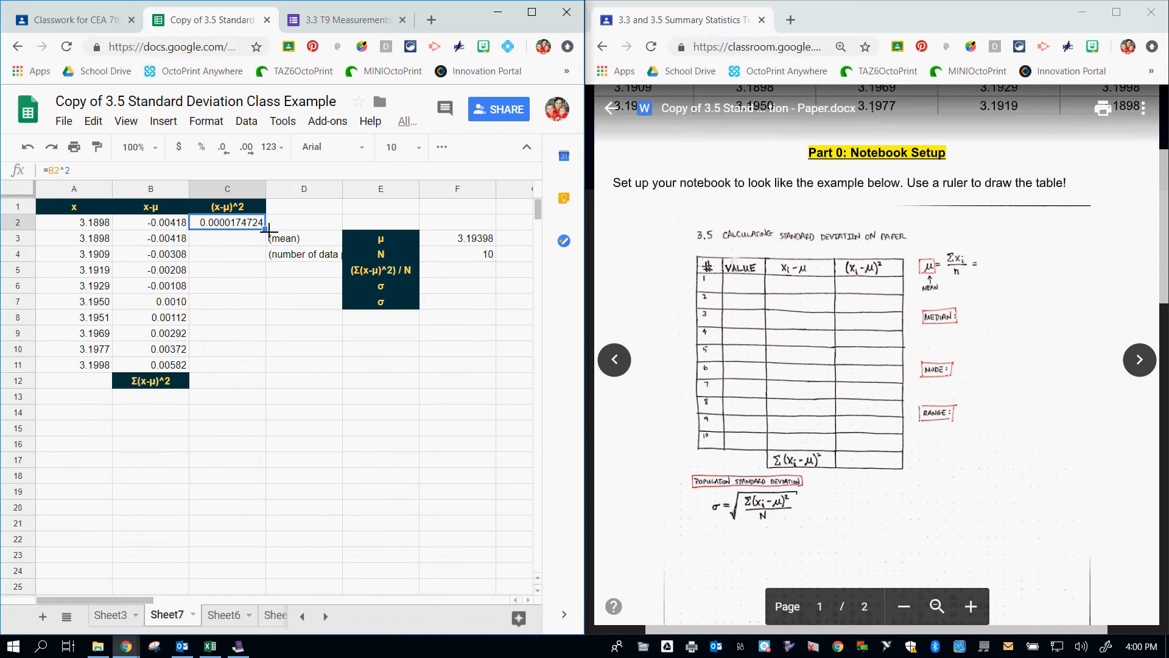
left_click_drag(269, 231, 250, 372)
left_click(248, 239)
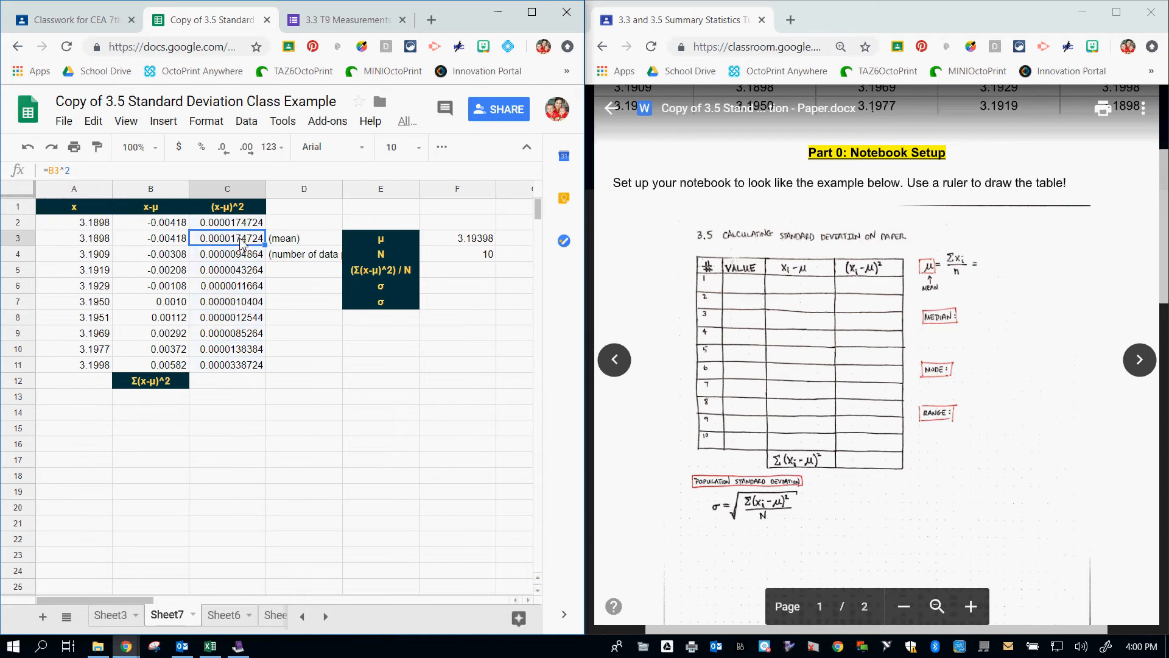
left_click(230, 256)
left_click(211, 337)
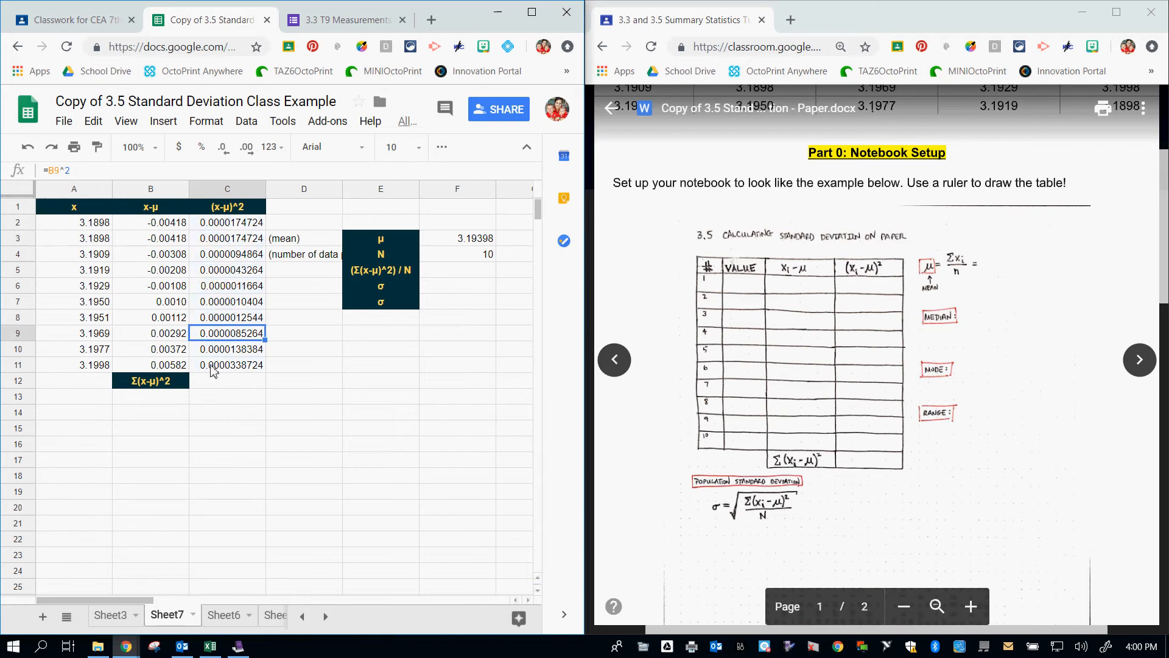
left_click(214, 370)
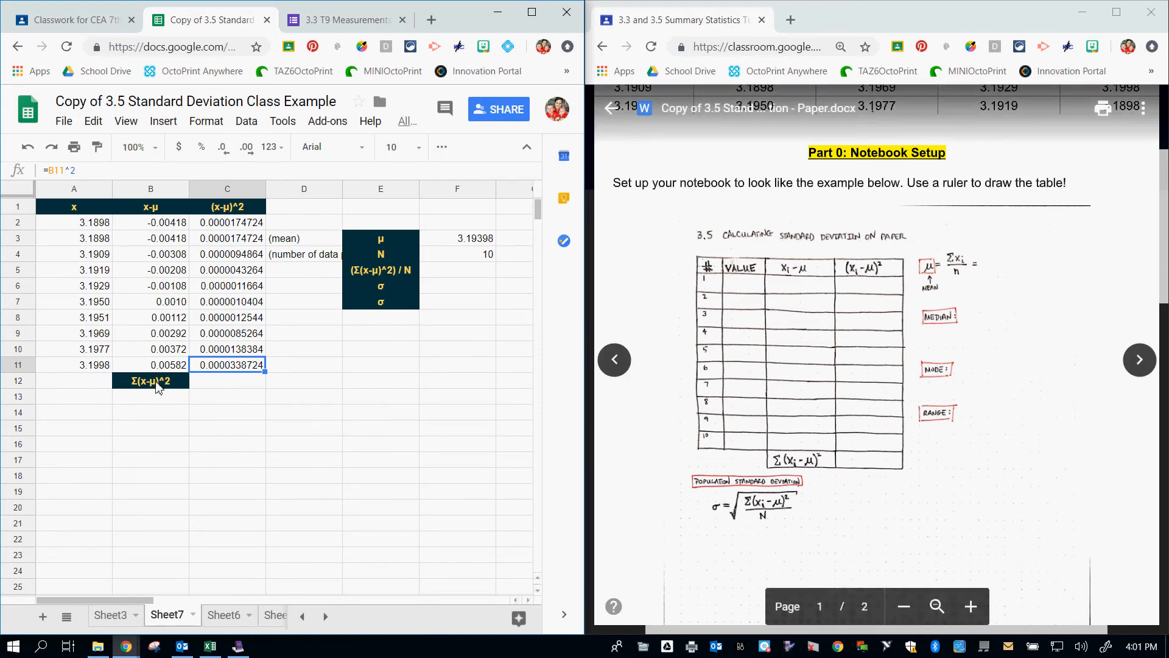
- Enter the formula =SUM(C2:C11) in C12 to total the (x-μ)^2 column
left_click(203, 384)
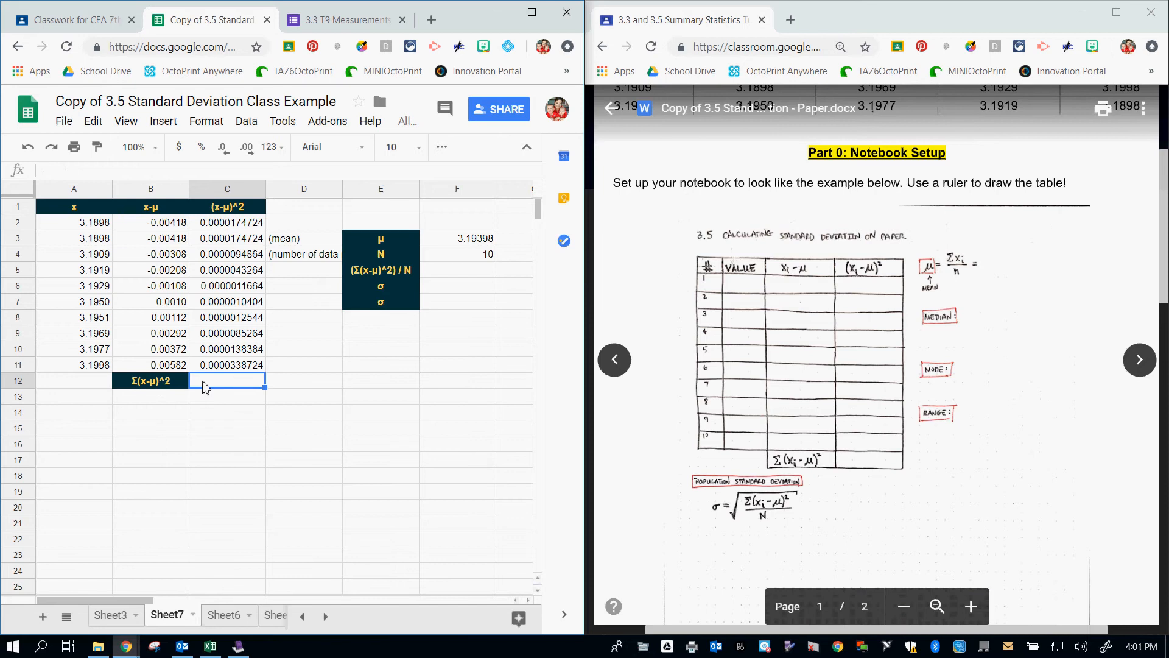
type("=")
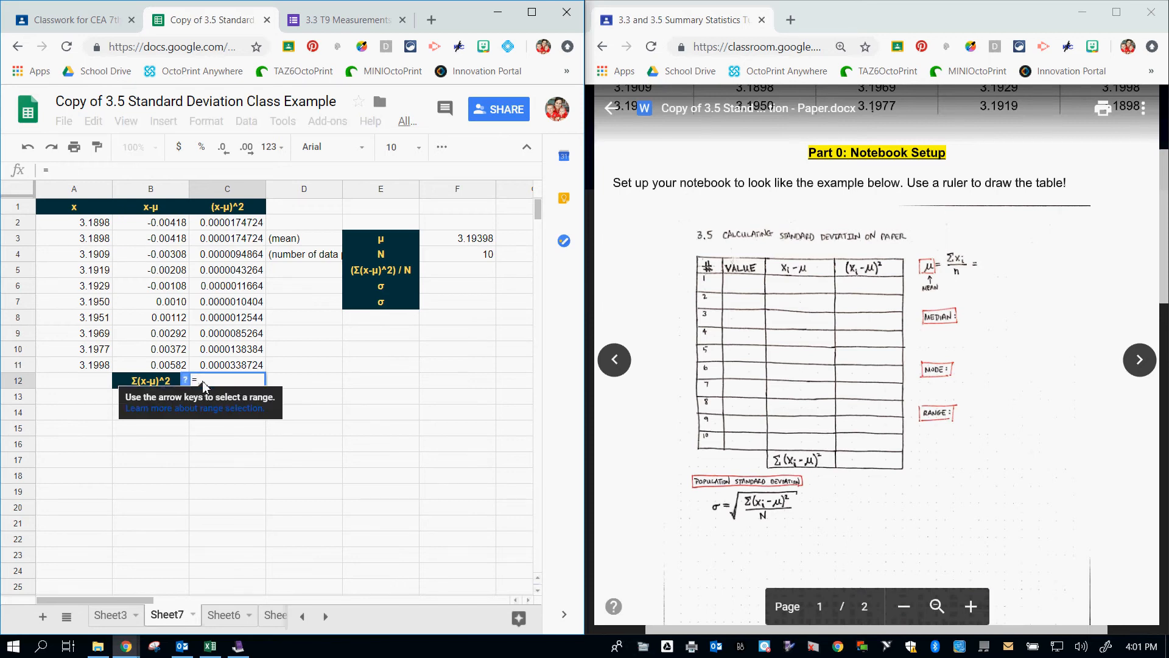
type("sum")
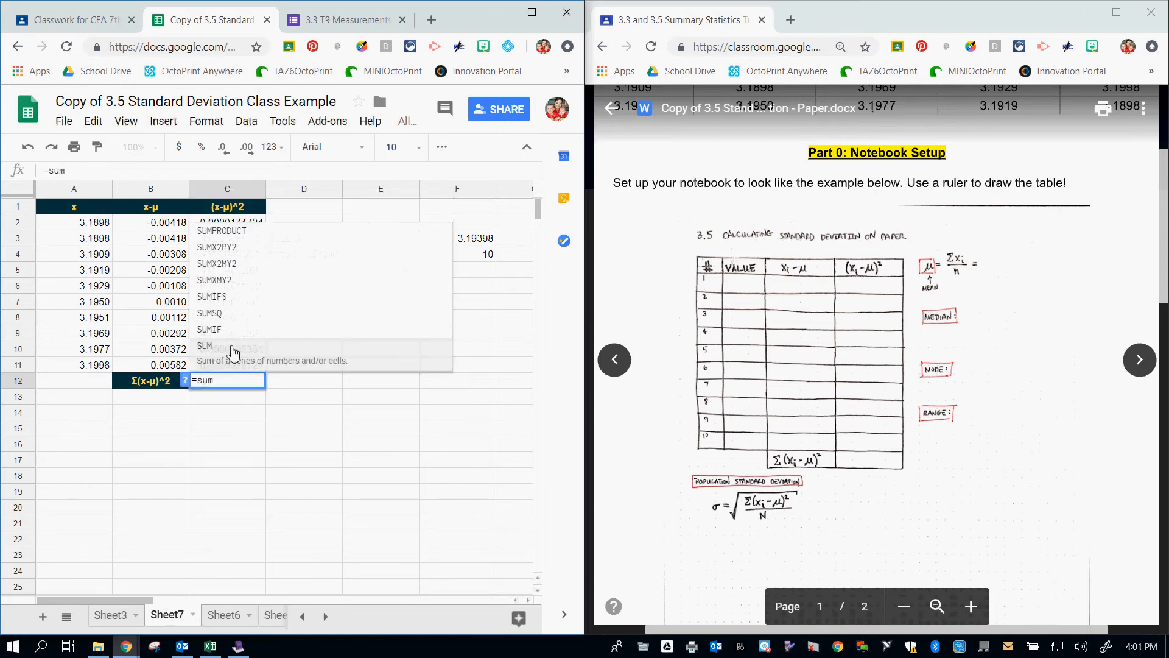
left_click(259, 363)
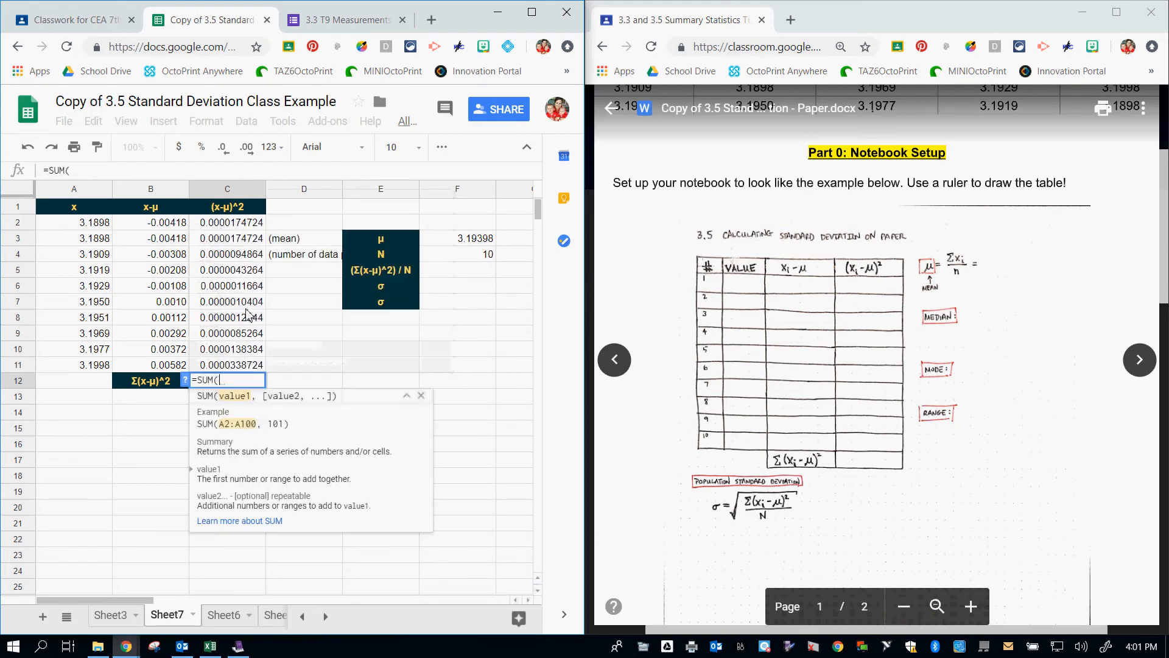
left_click(237, 223)
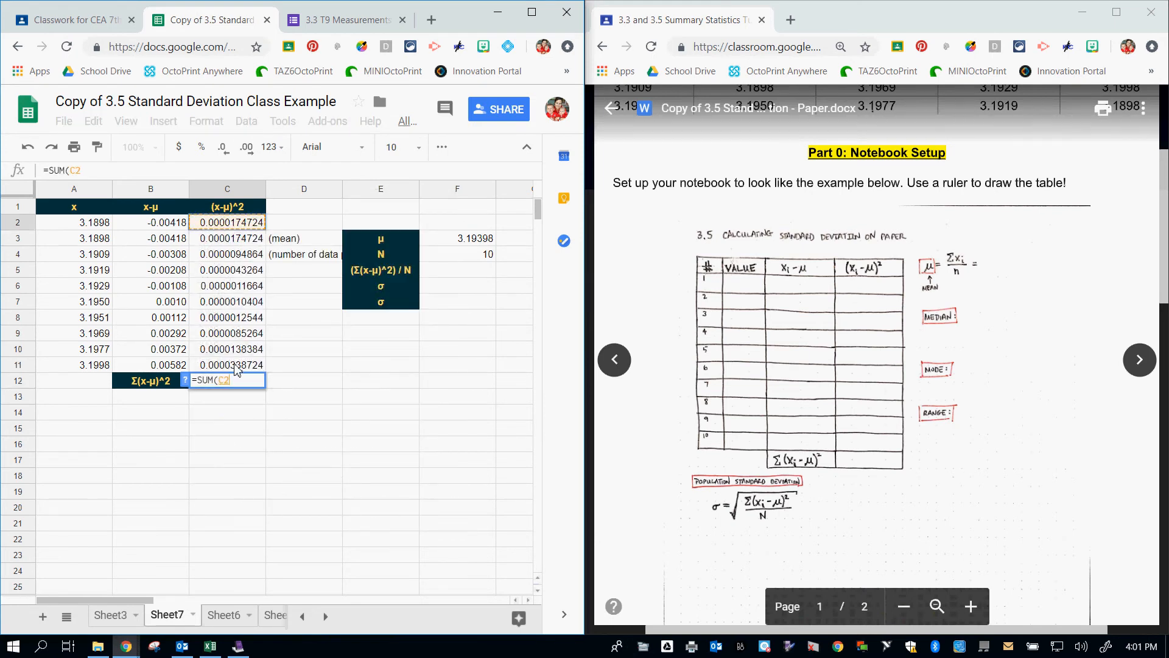
left_click_drag(236, 368, 236, 365)
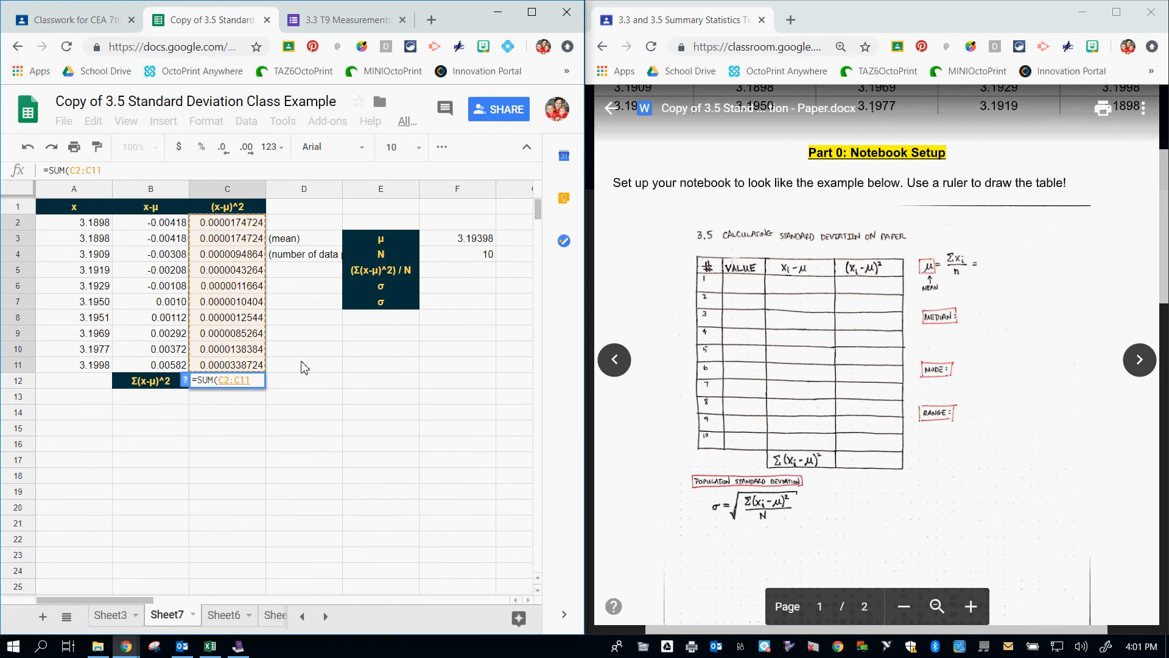
type(")")
key("Return")
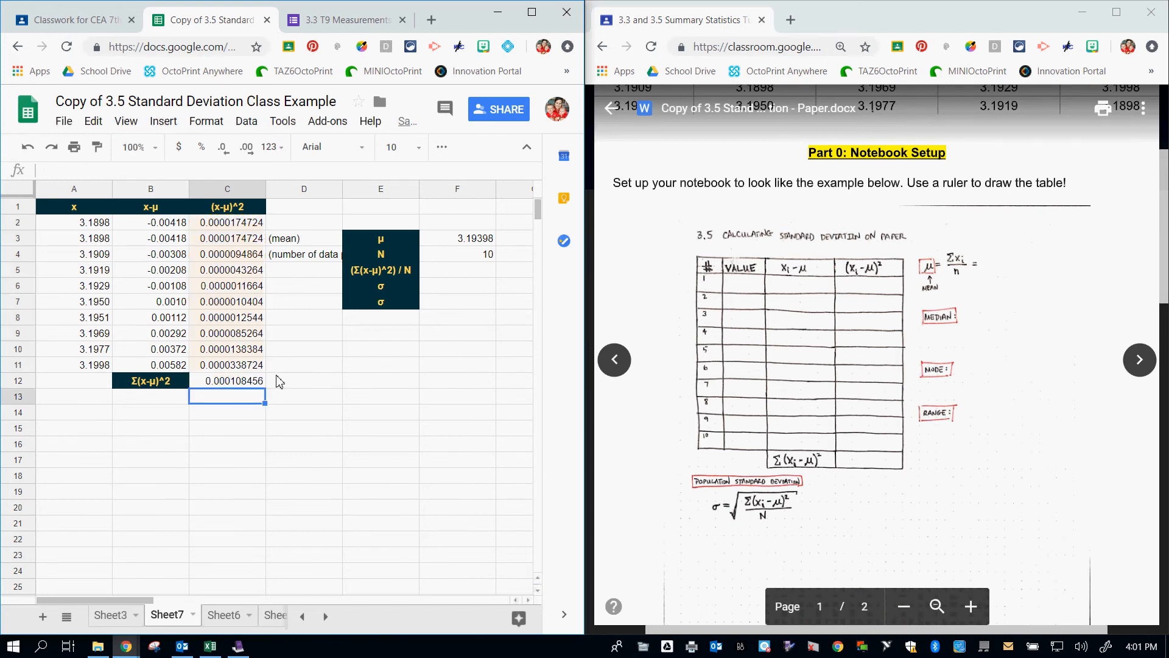
key("ctrl+z")
left_click(232, 432)
left_click(238, 386)
key("ctrl+y")
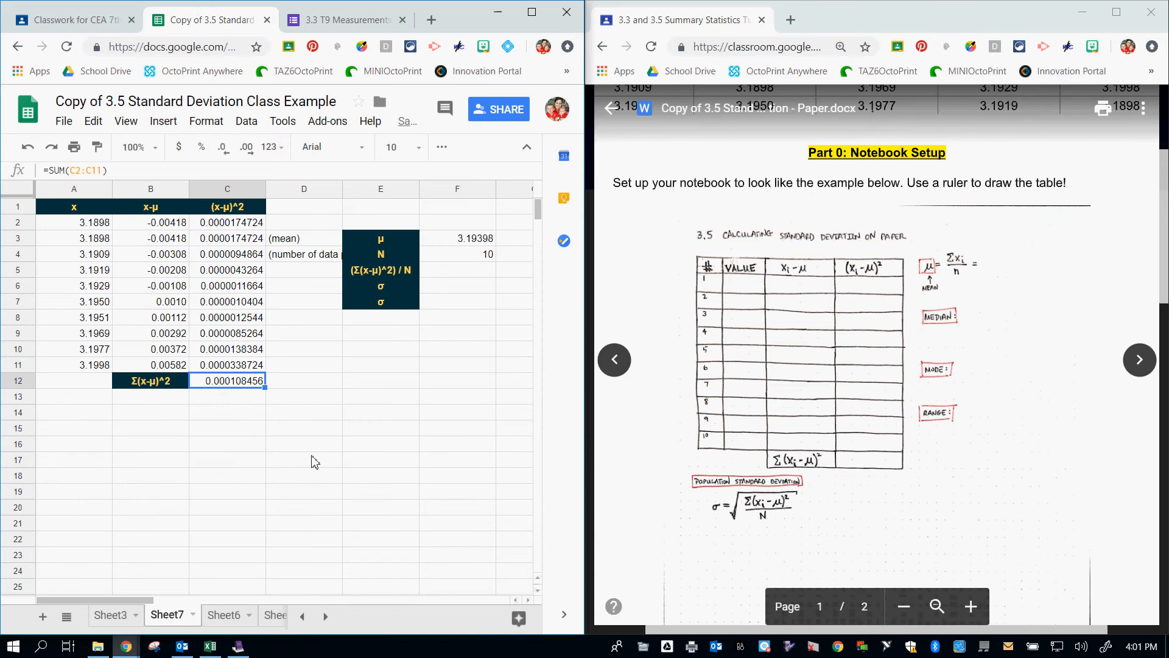
left_click(232, 449)
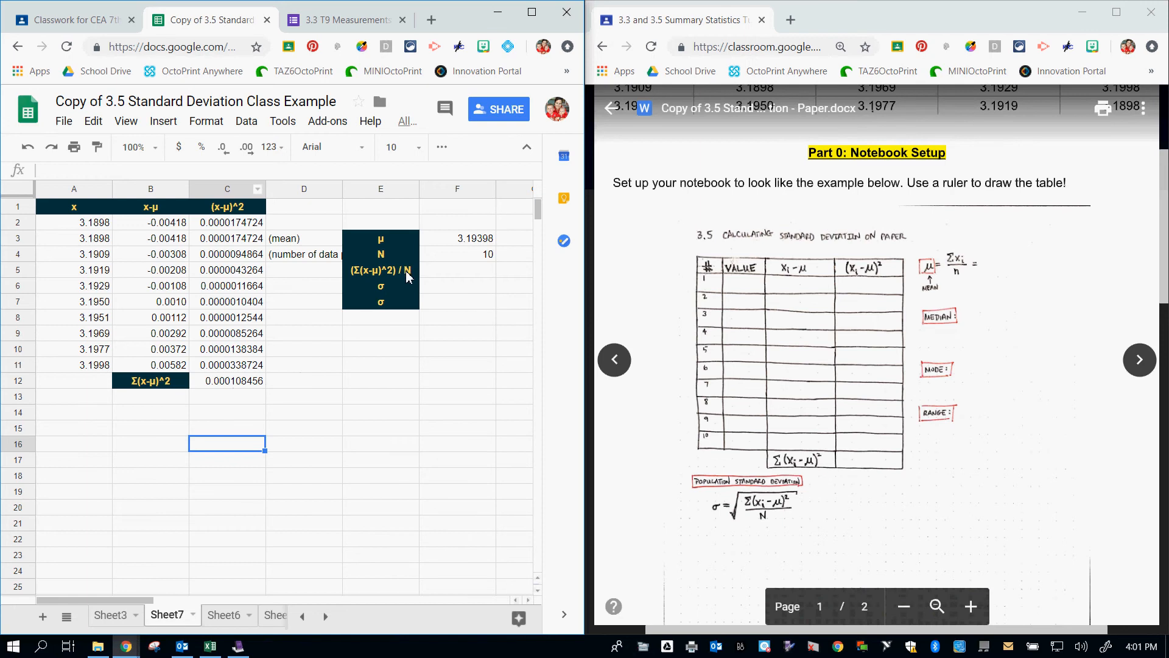
- Enter the formula =C12/F4 in F5 for (Σ(x-μ)^2) / N and check it
left_click(454, 275)
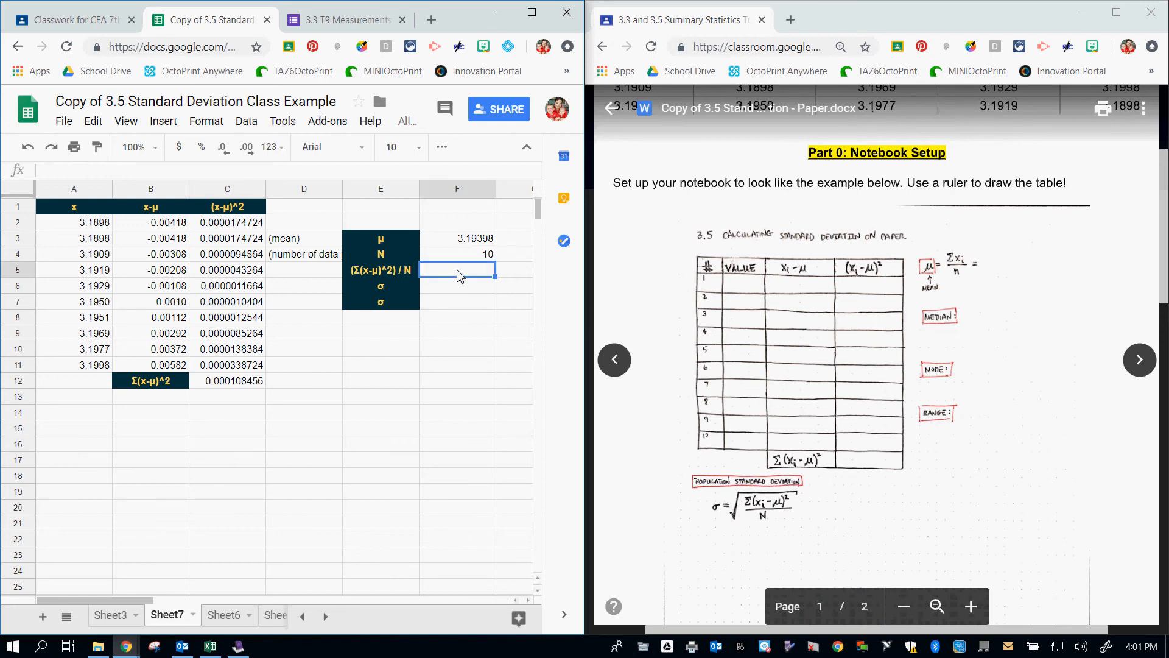
type("=")
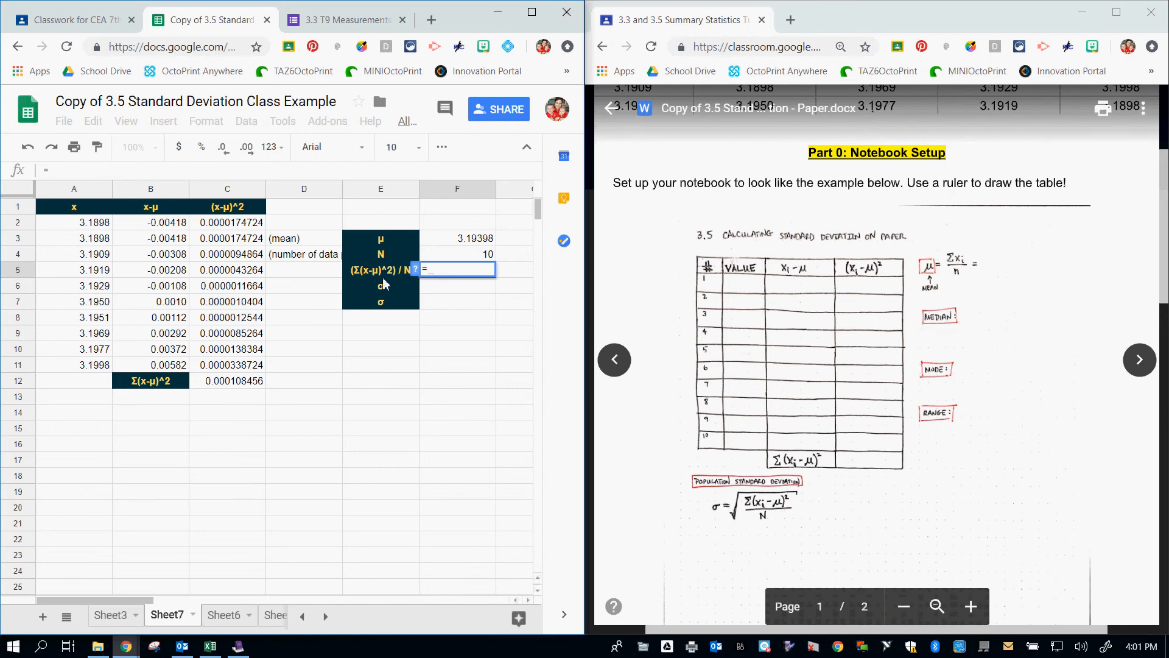
left_click(227, 388)
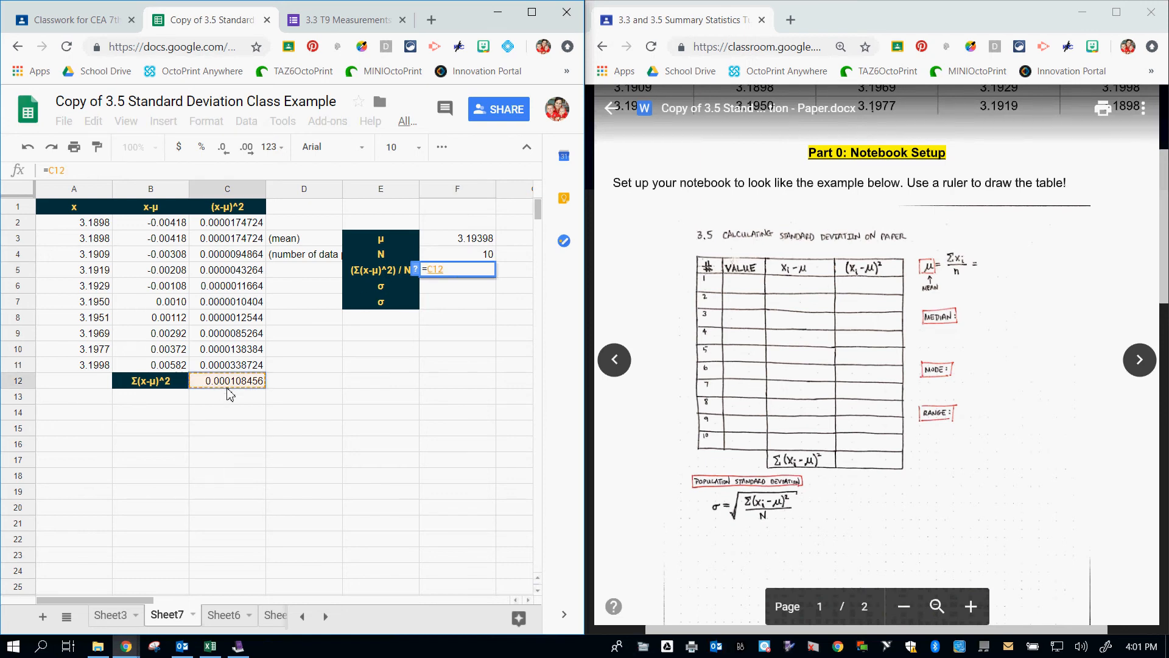
type("/")
left_click(489, 254)
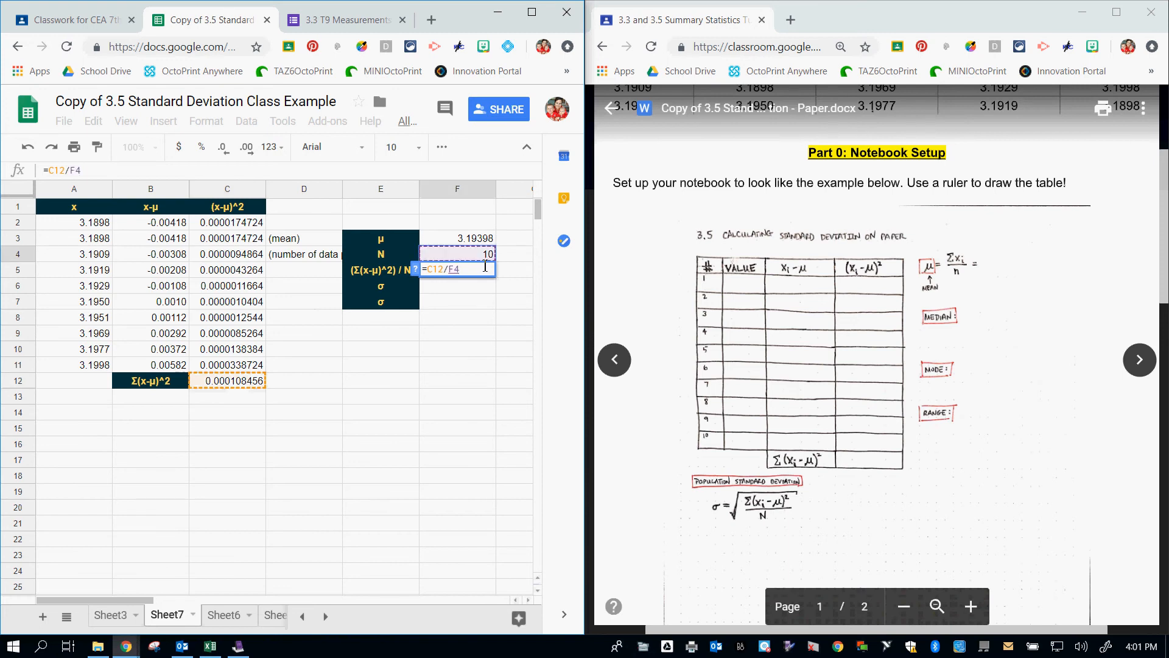
key("Return")
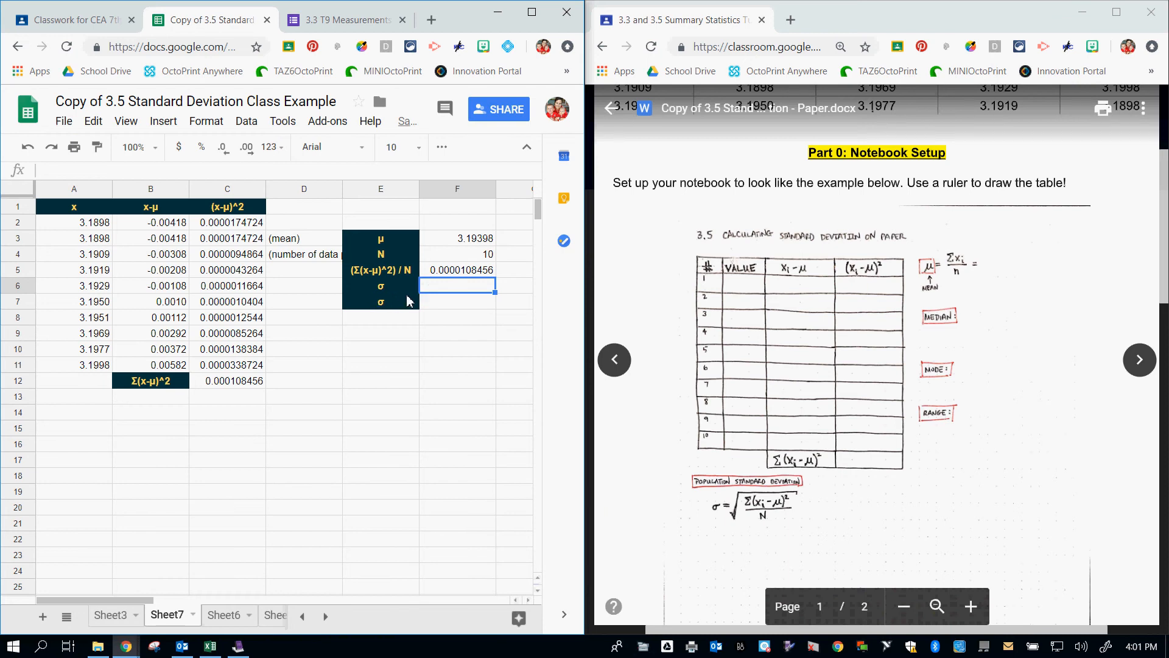
left_click(466, 273)
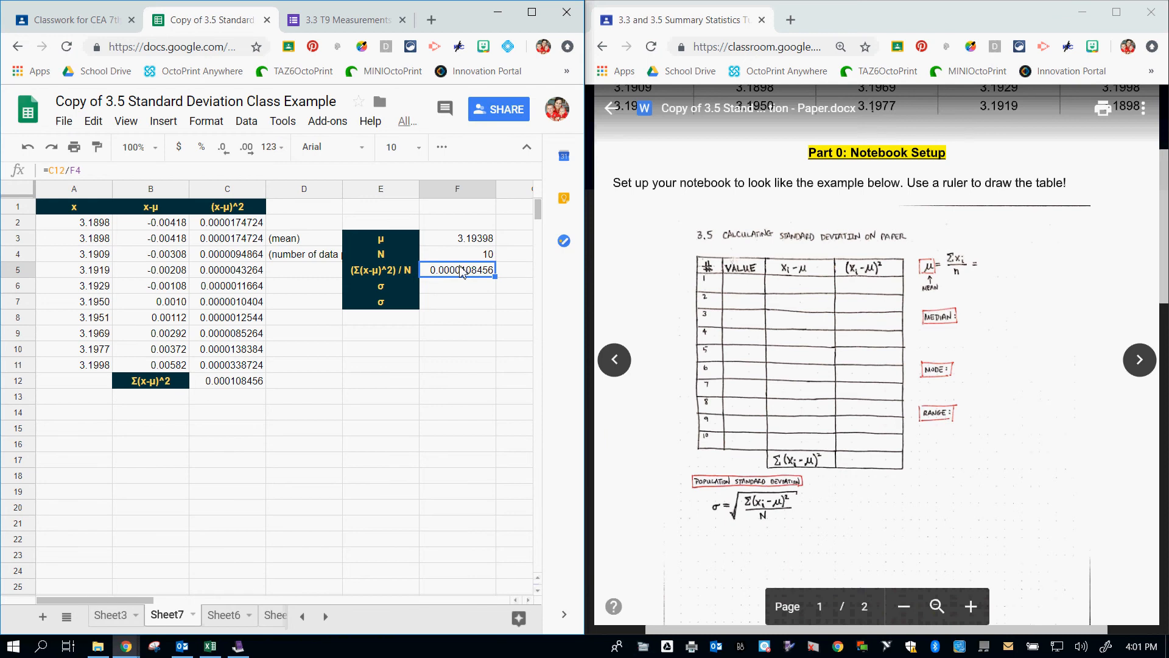
- Enter the formula =sqrt(F5) in F6 to calculate the standard deviation σ
left_click(451, 287)
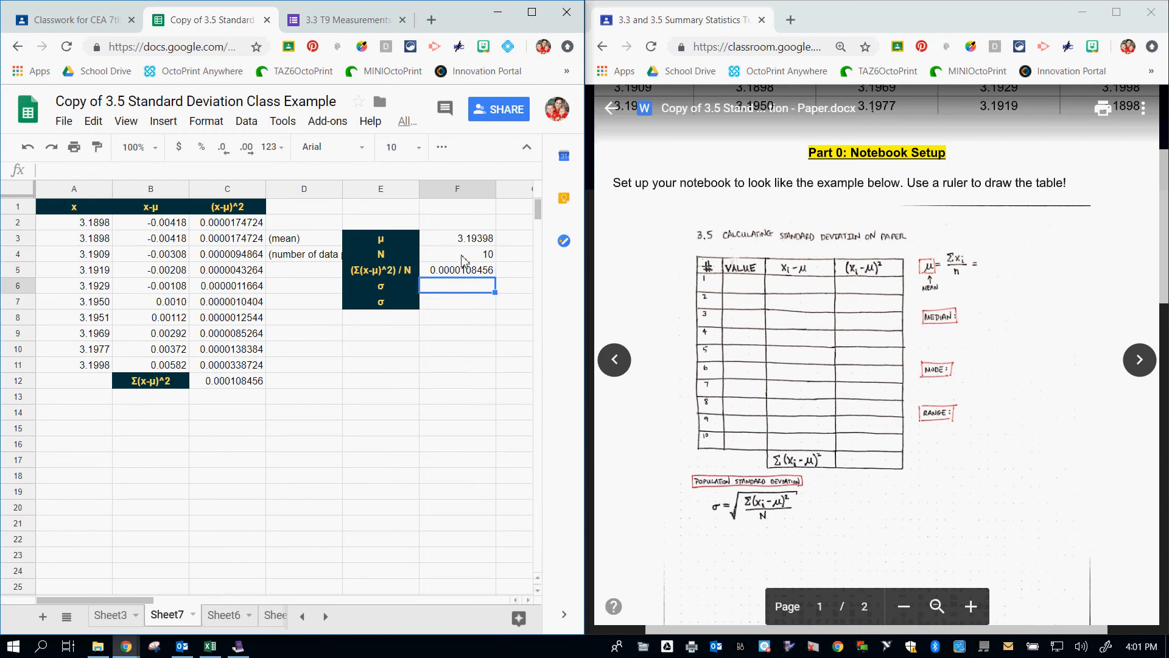
type("=")
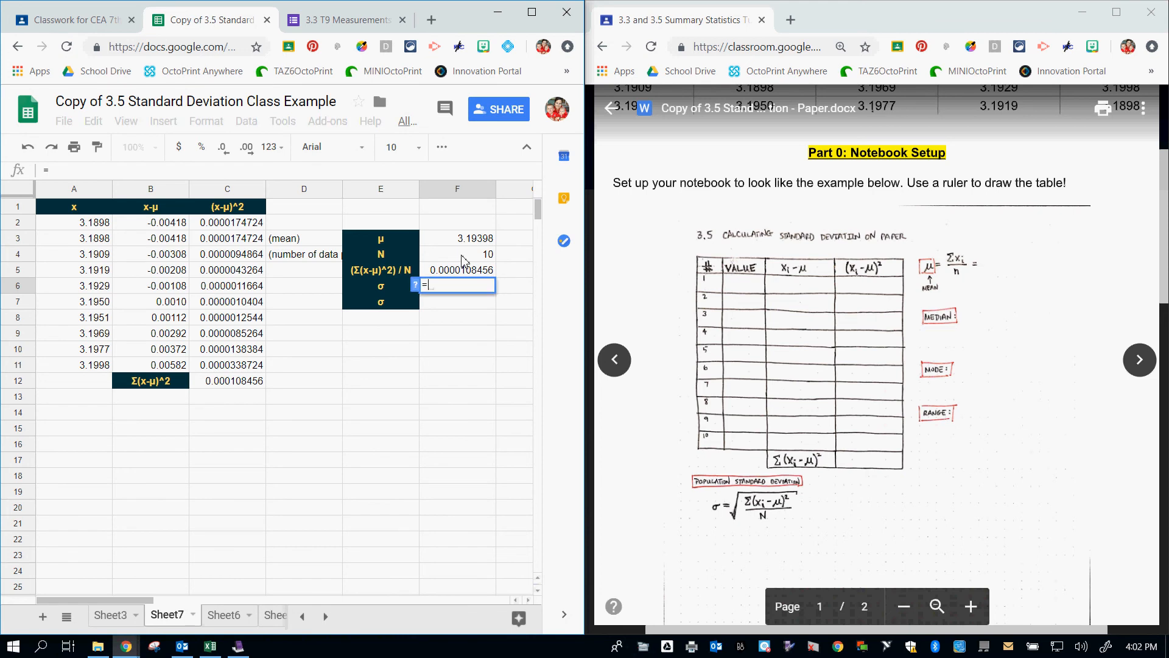
type("sqrt")
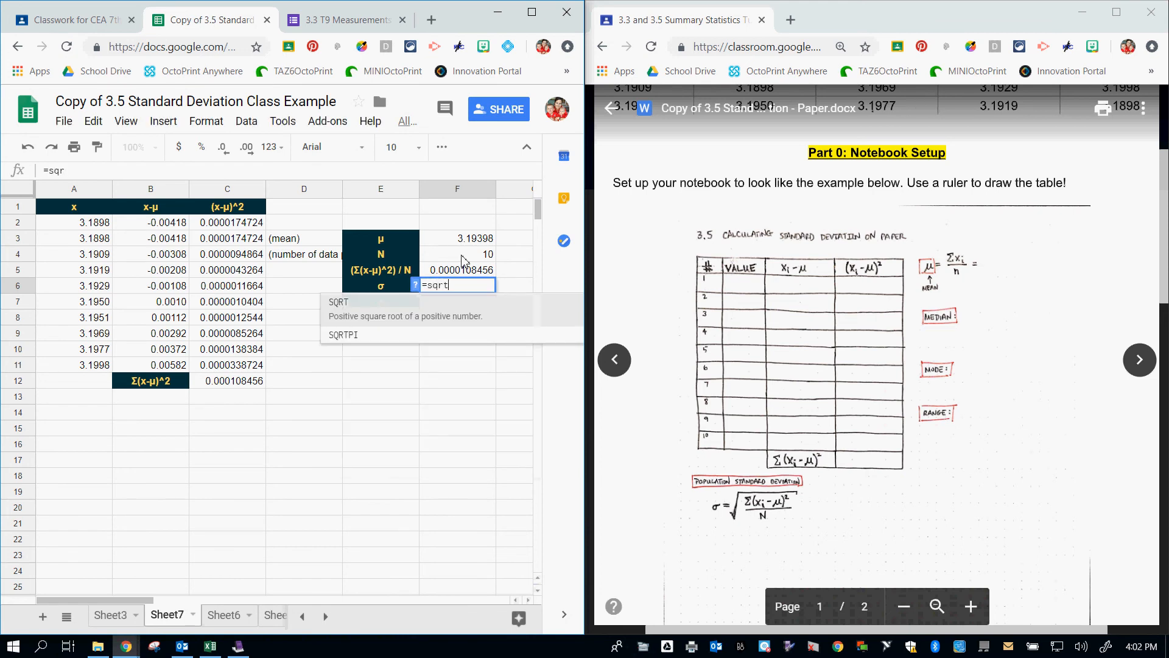
type("(")
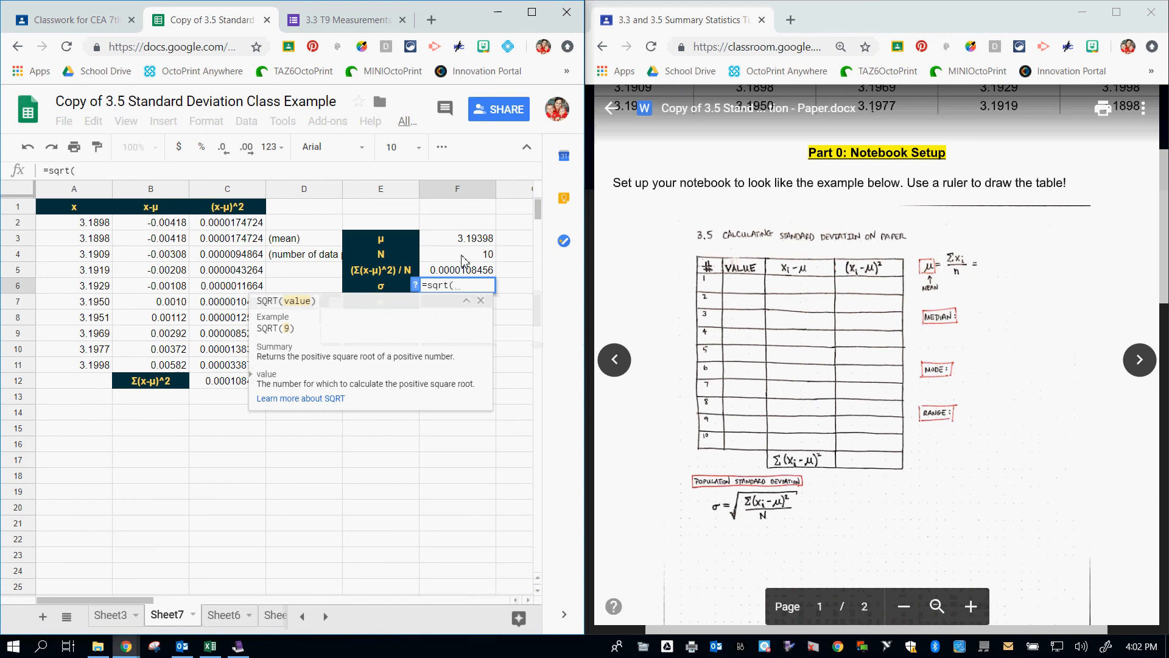
left_click(464, 272)
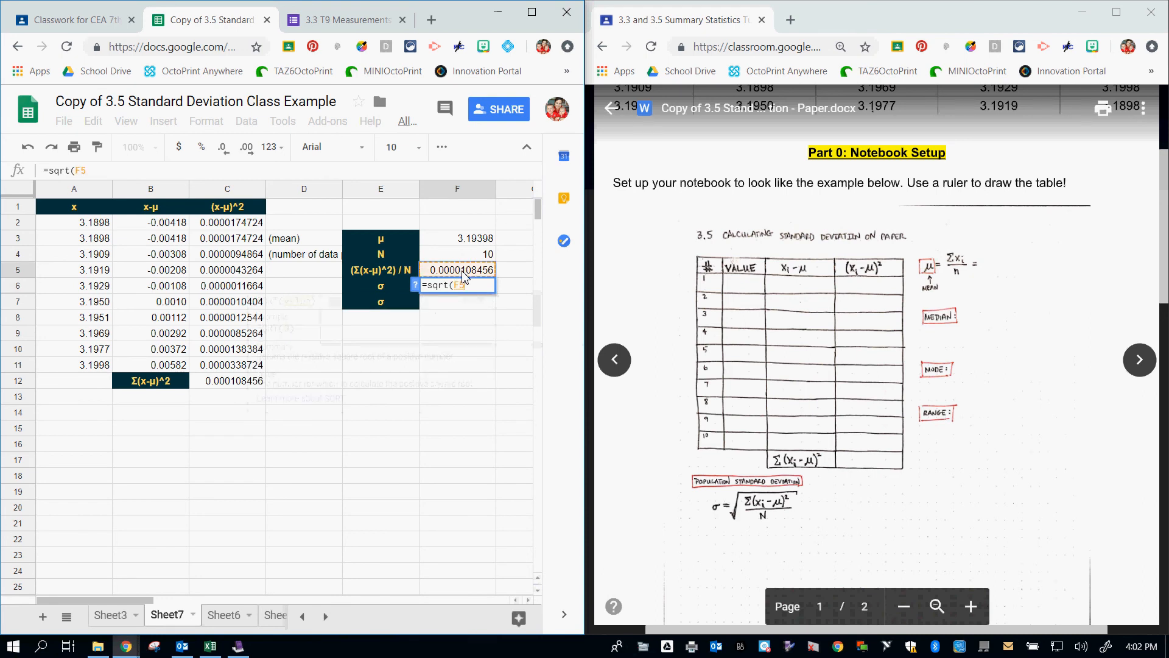
type(")")
key("Return")
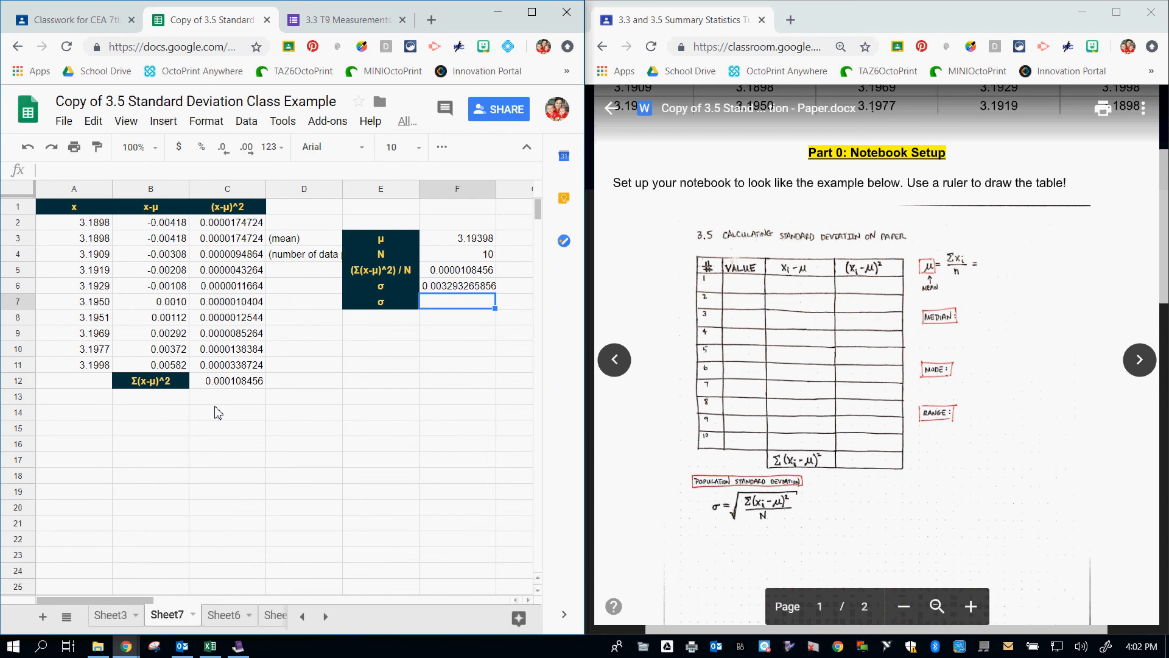
- Enter the formula =STDEVP(A2:A11) in F7 for the second σ and compare it with the formula in F6
type("=")
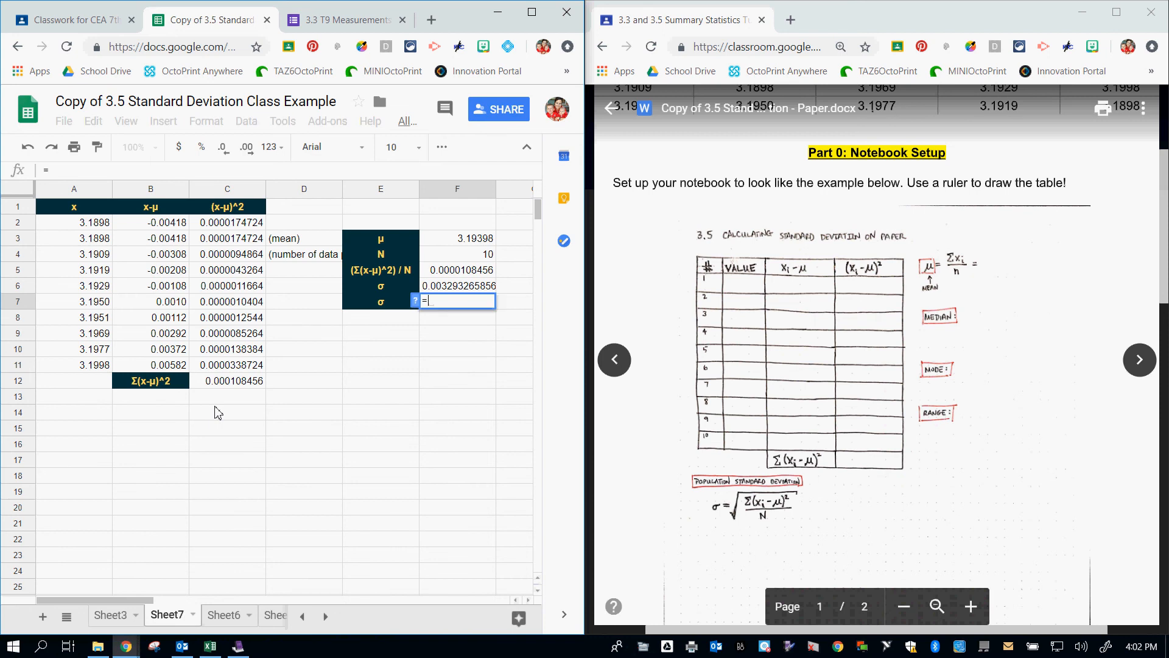
type("stdev")
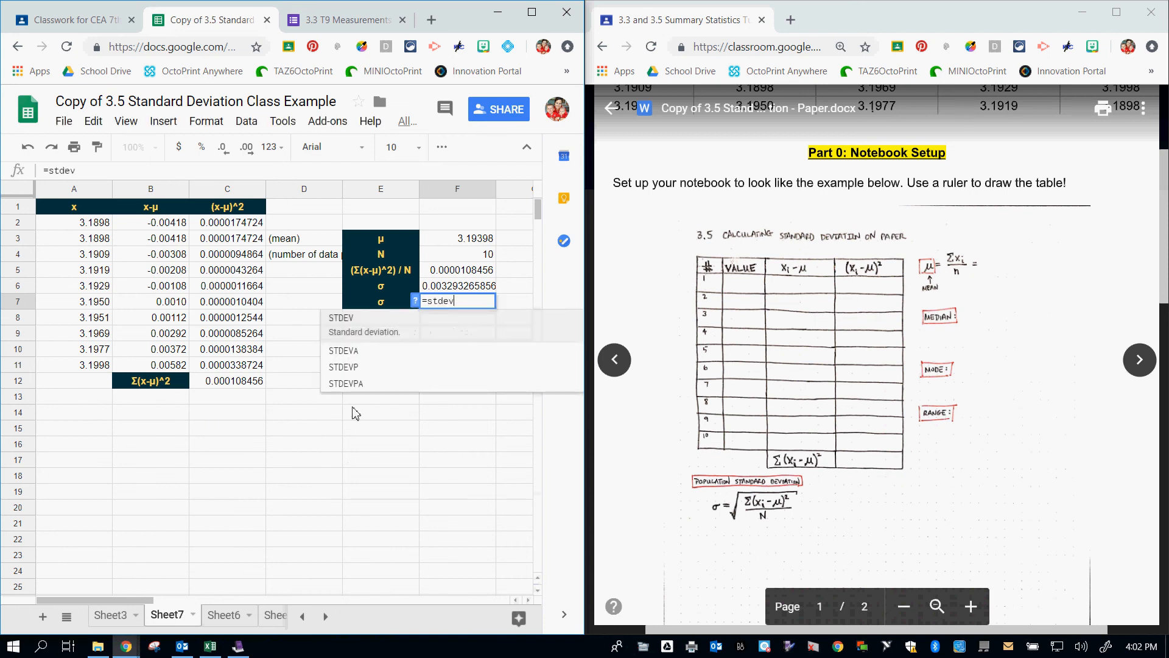
left_click(378, 358)
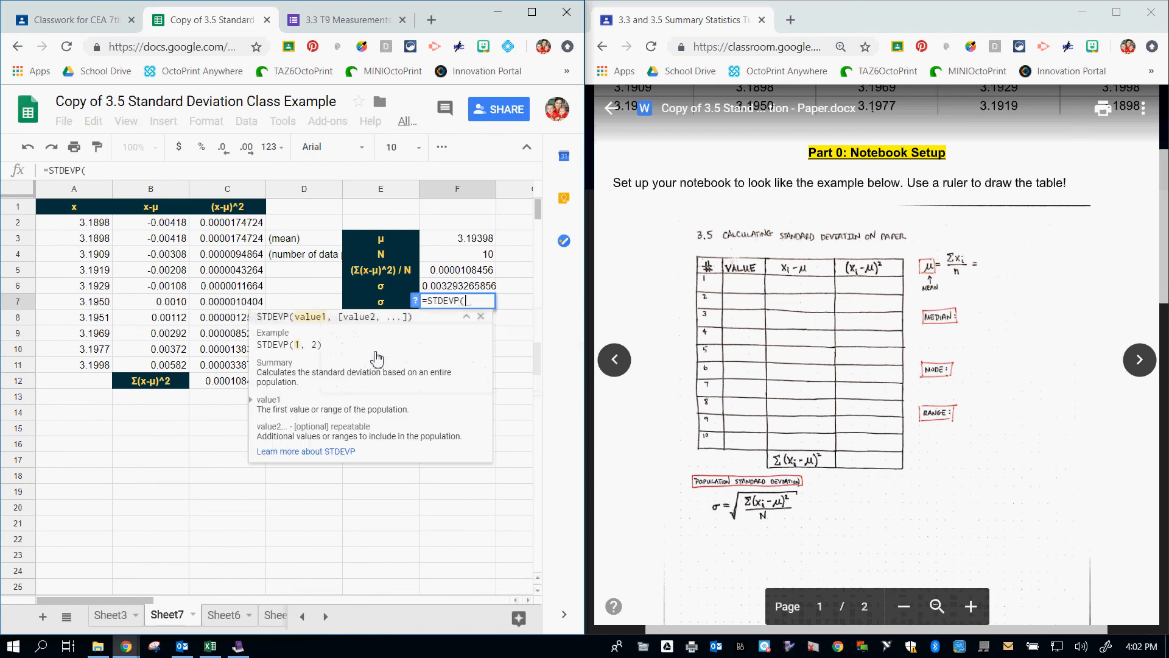
left_click(94, 224)
left_click_drag(94, 231, 87, 366)
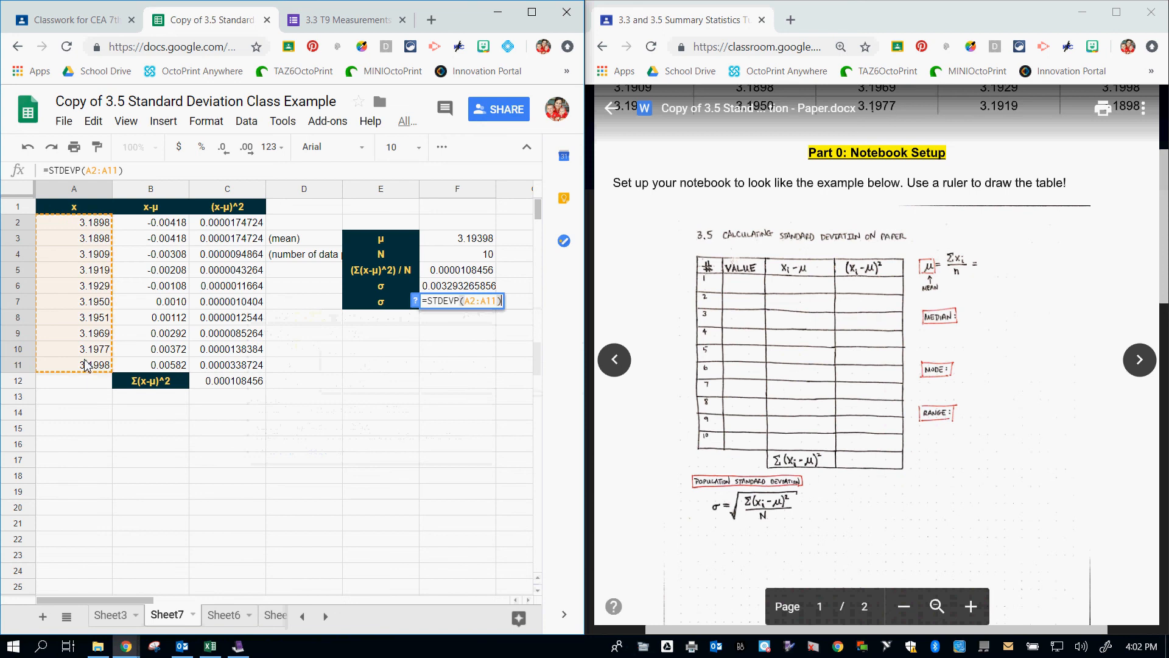
key("Return")
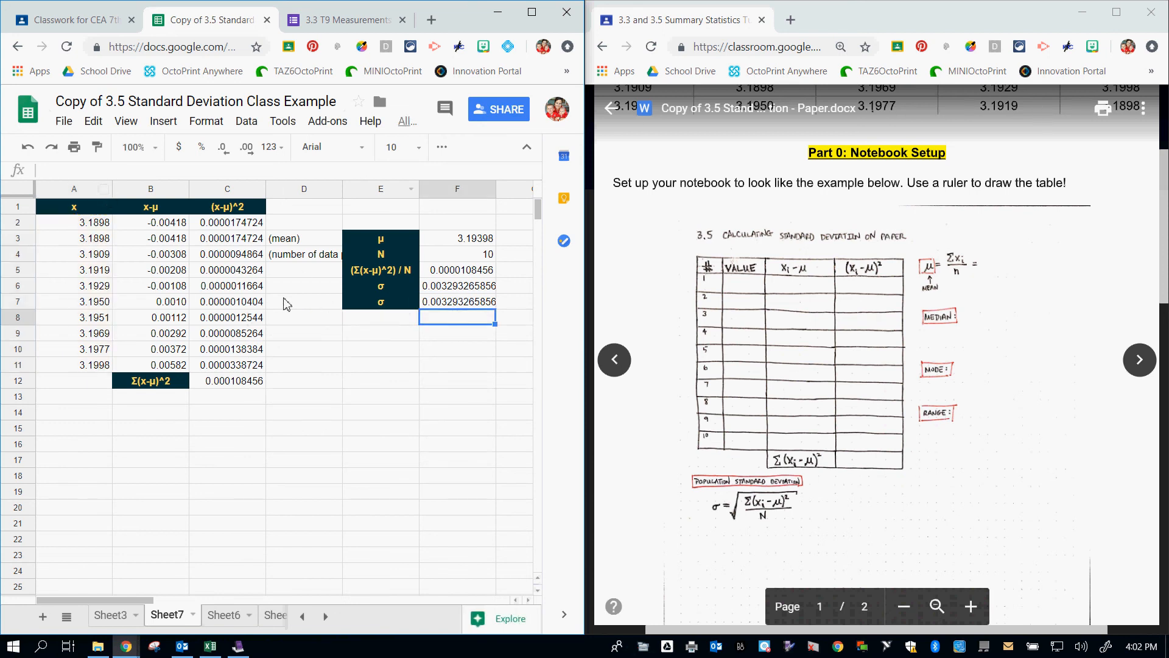
left_click(485, 291)
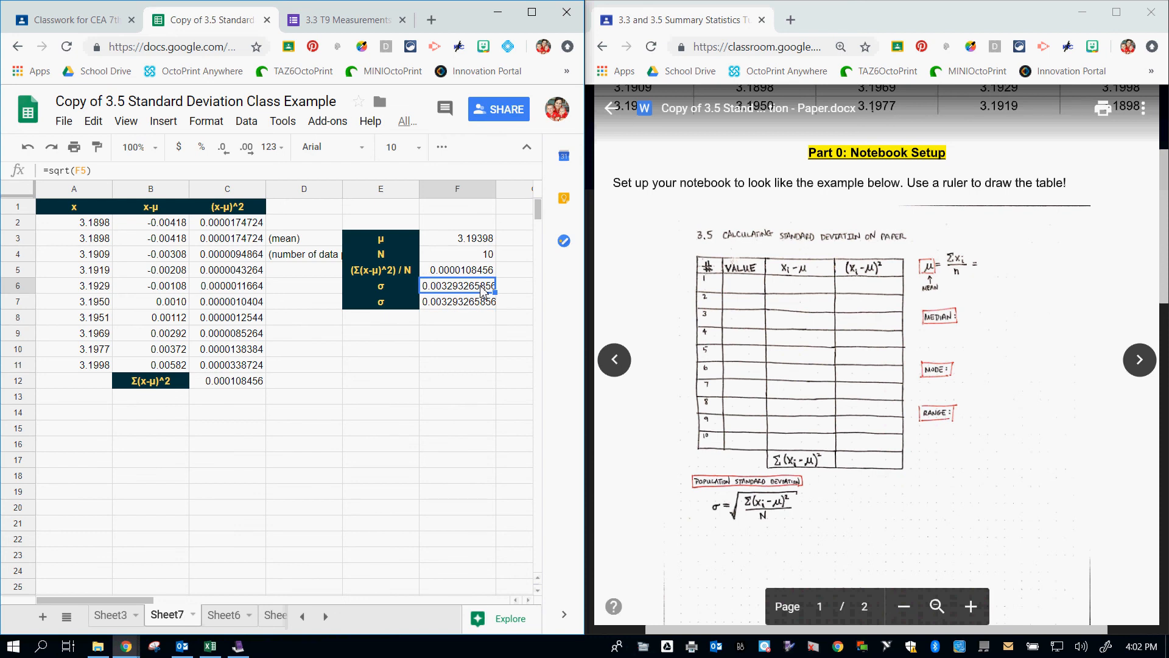
left_click(463, 307)
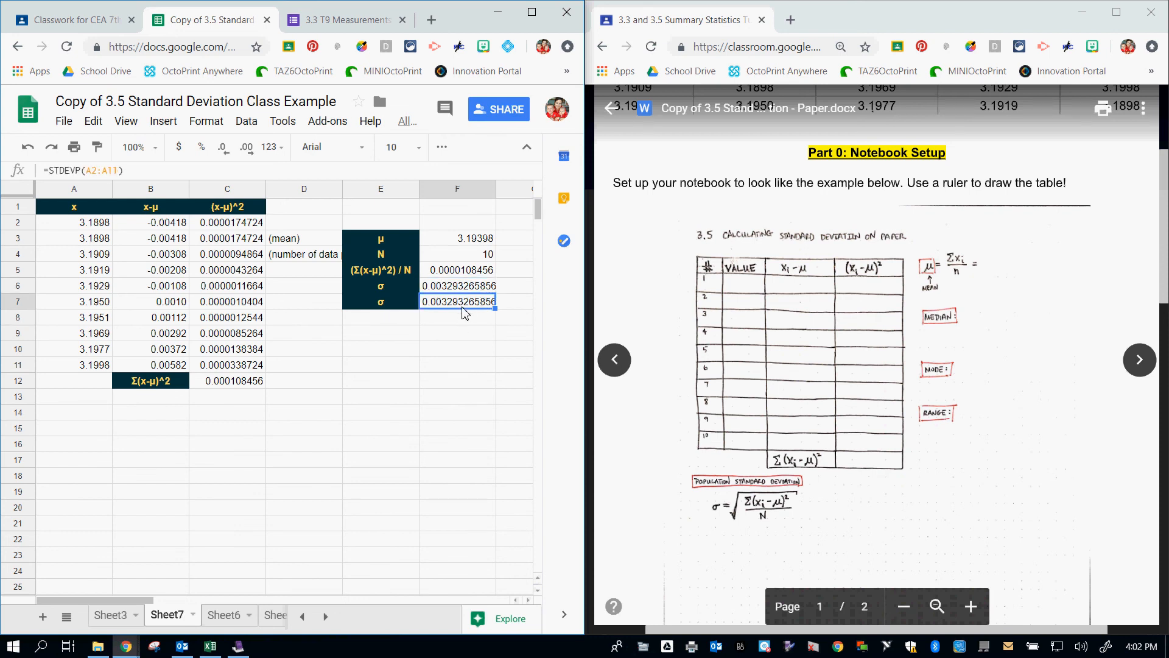